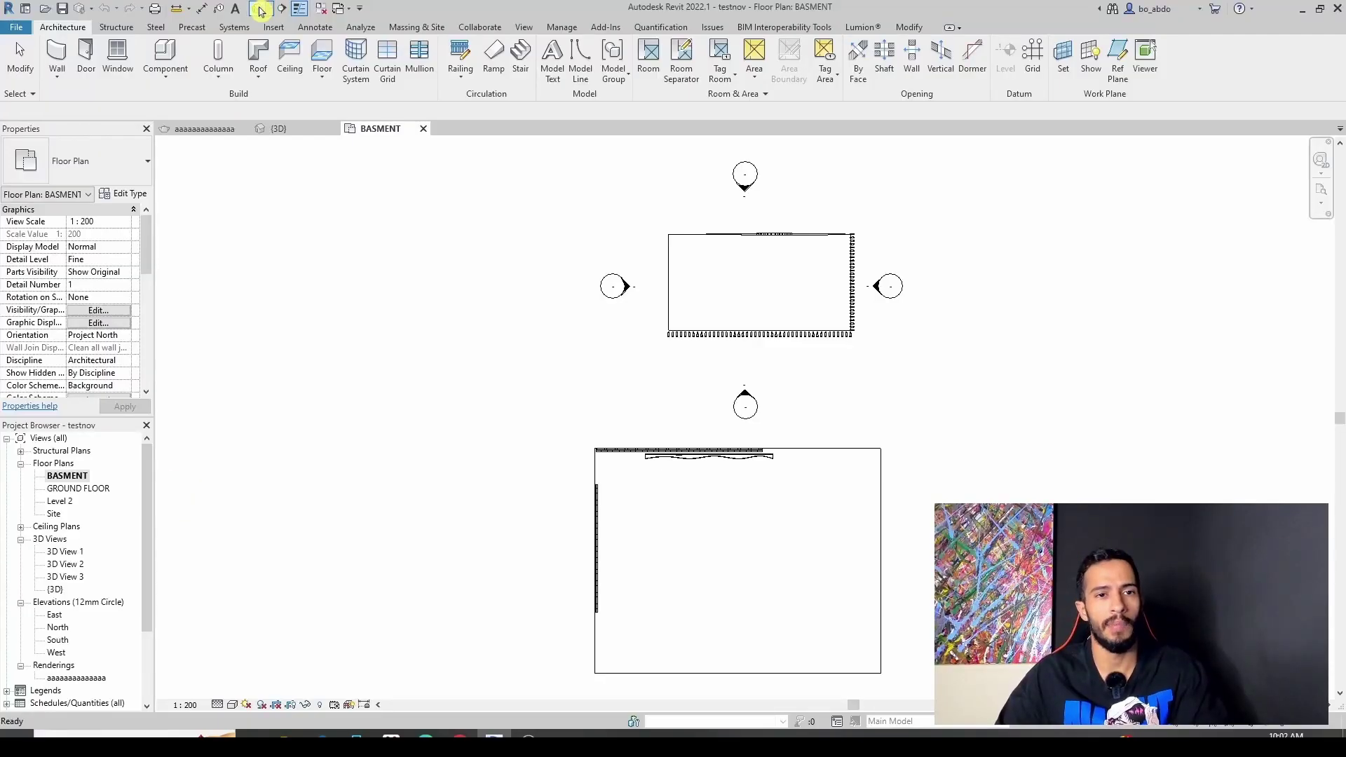
# Open the BASMENT floor plan and zoom to the lower basement room.
pyautogui.click(261, 10)
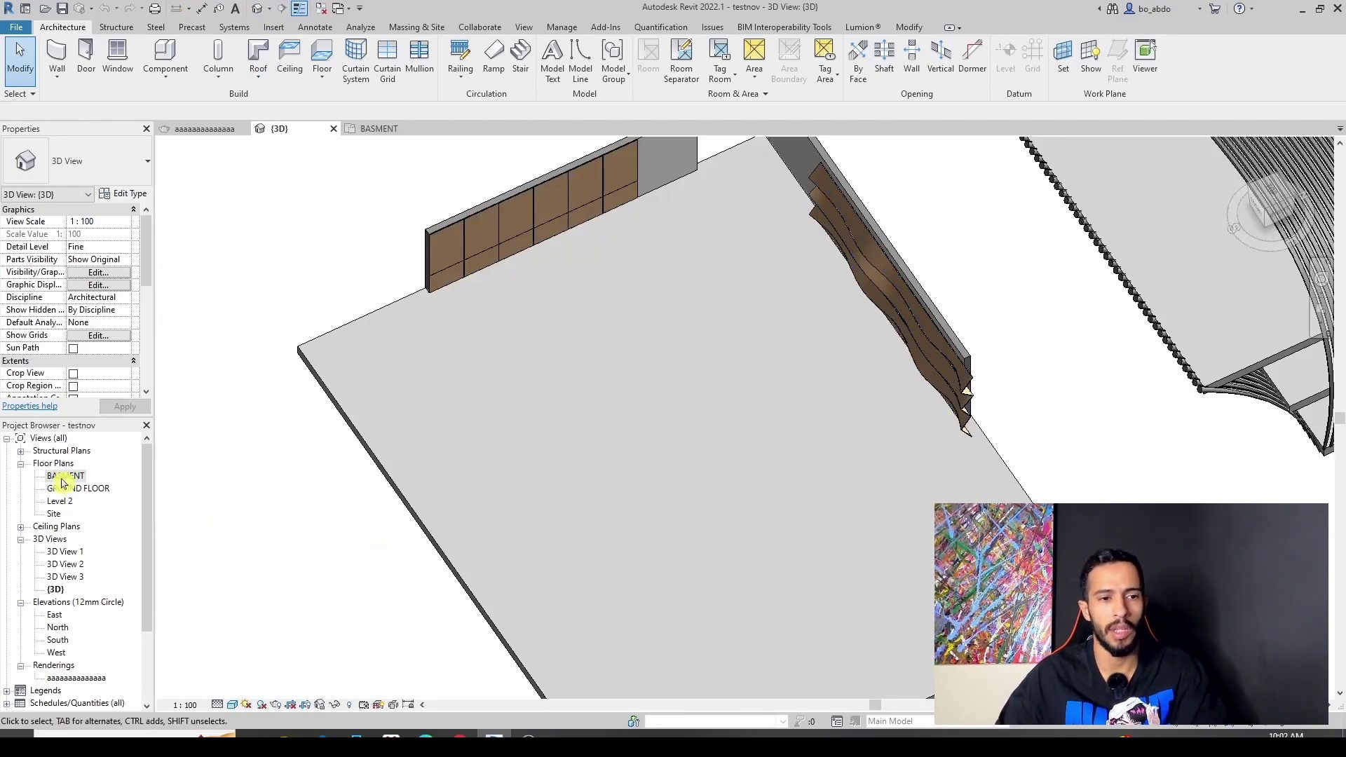
pyautogui.doubleClick(64, 482)
pyautogui.scroll(1, 703, 549)
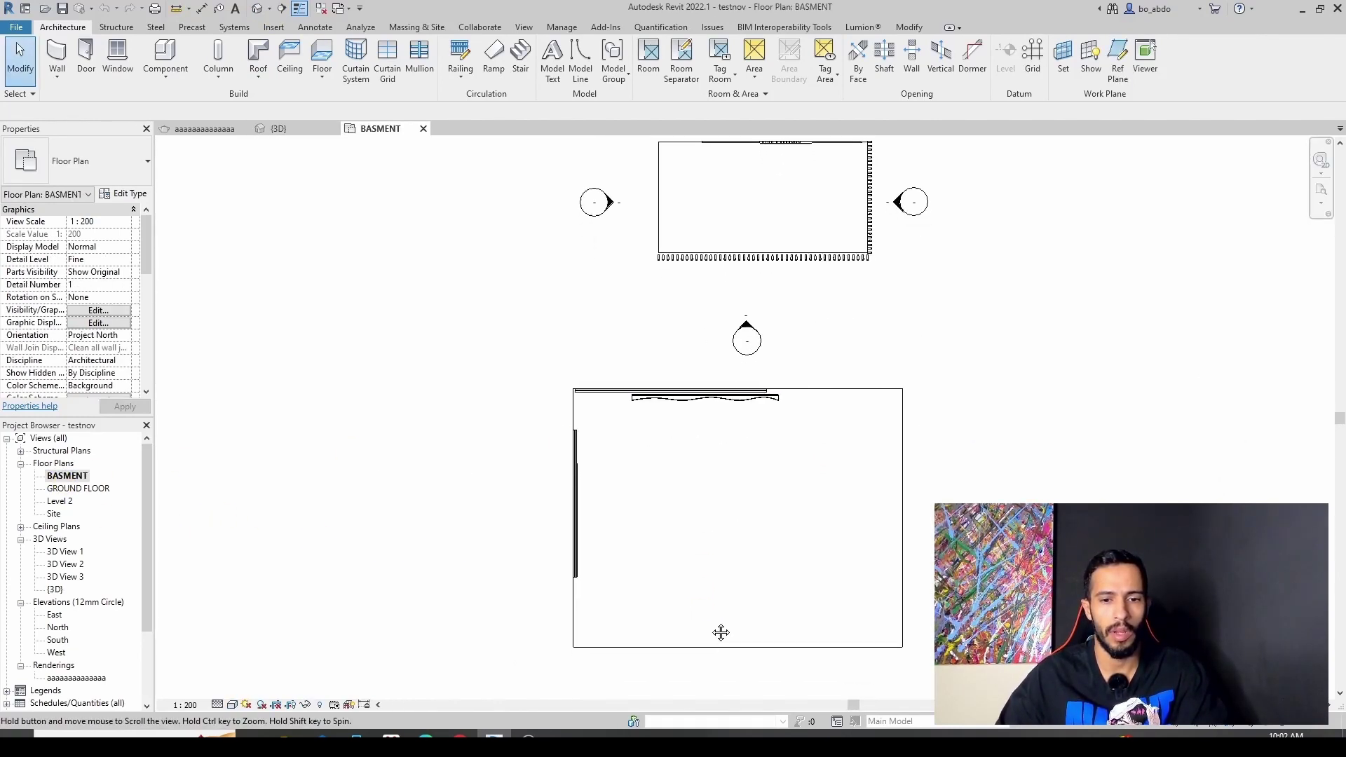
pyautogui.moveTo(721, 645); pyautogui.dragTo(709, 578, button='middle')
pyautogui.scroll(1, 620, 559)
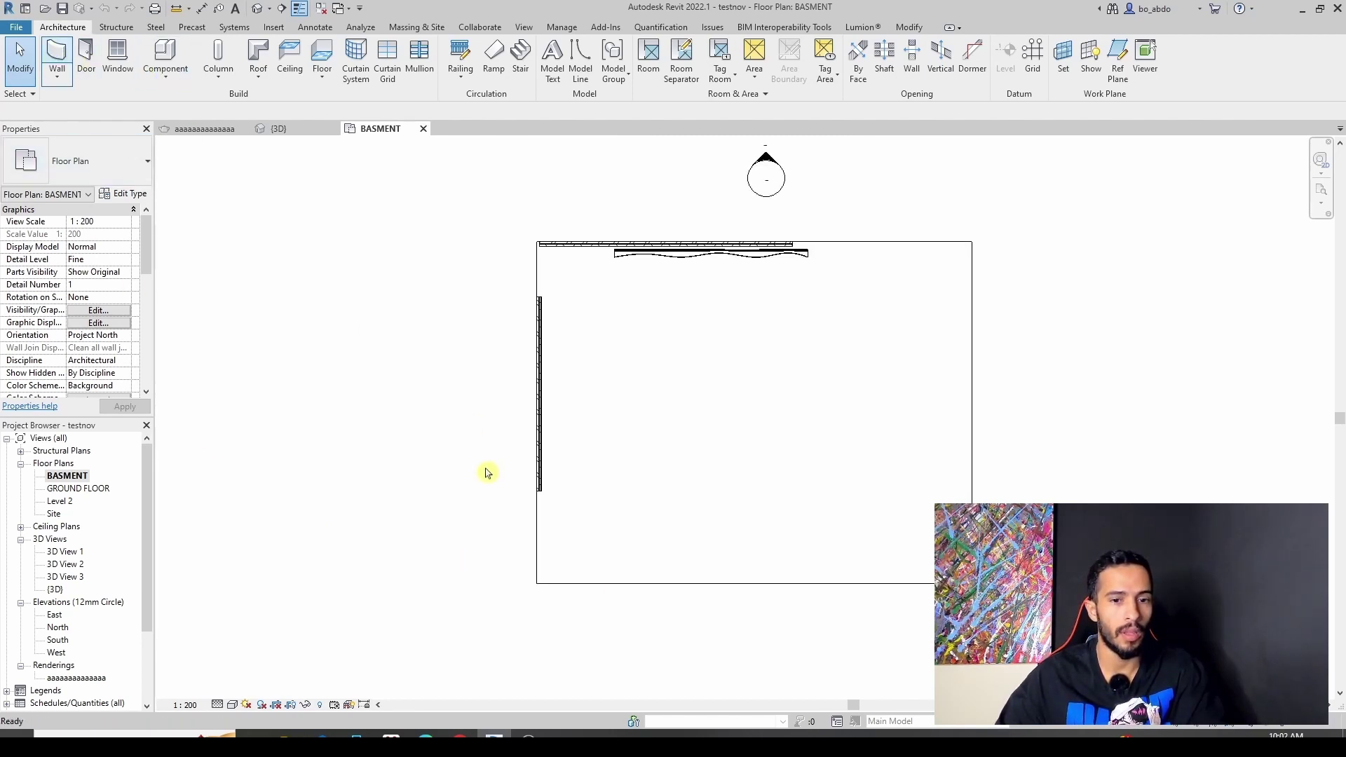
# Start a Wall-Ret_300Con wall with the WA shortcut, cancelling two trial start points.
pyautogui.press('w')
pyautogui.press('a')
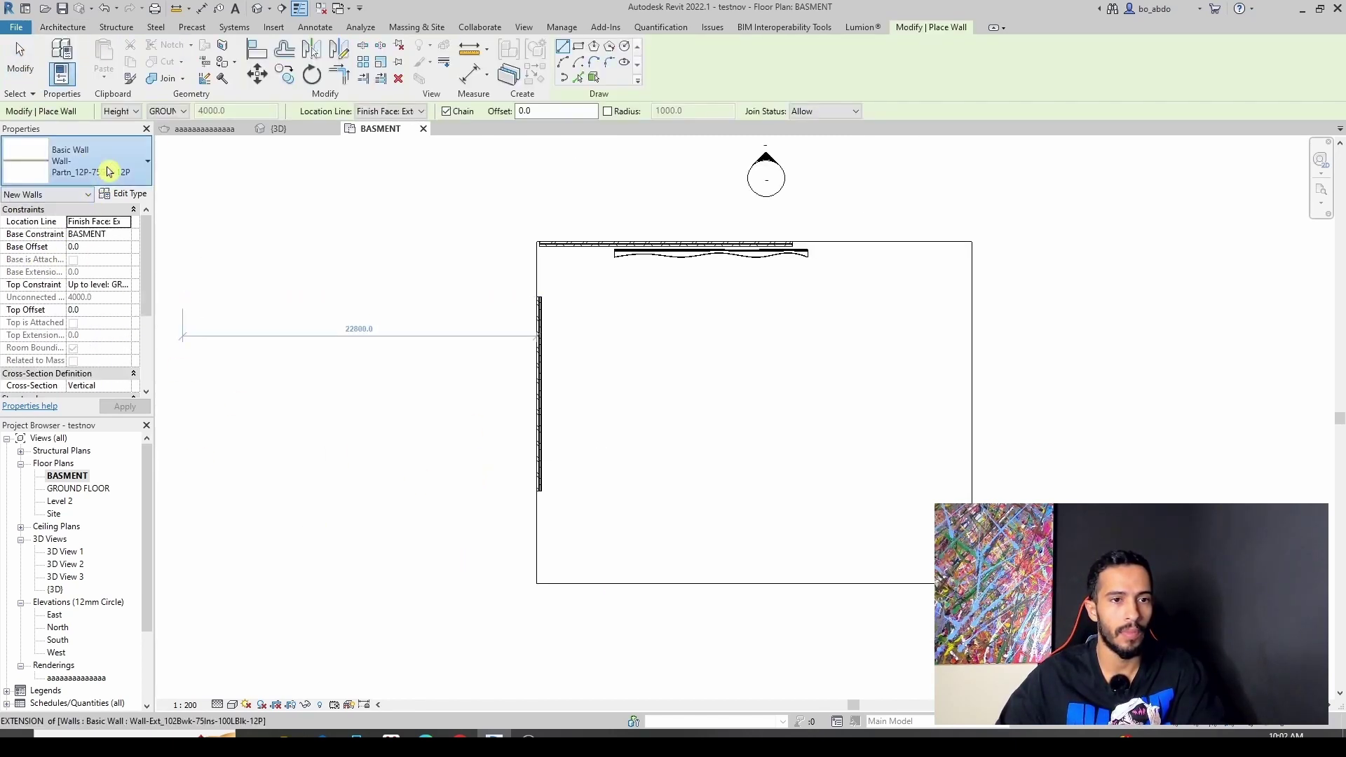
pyautogui.click(105, 168)
pyautogui.click(77, 280)
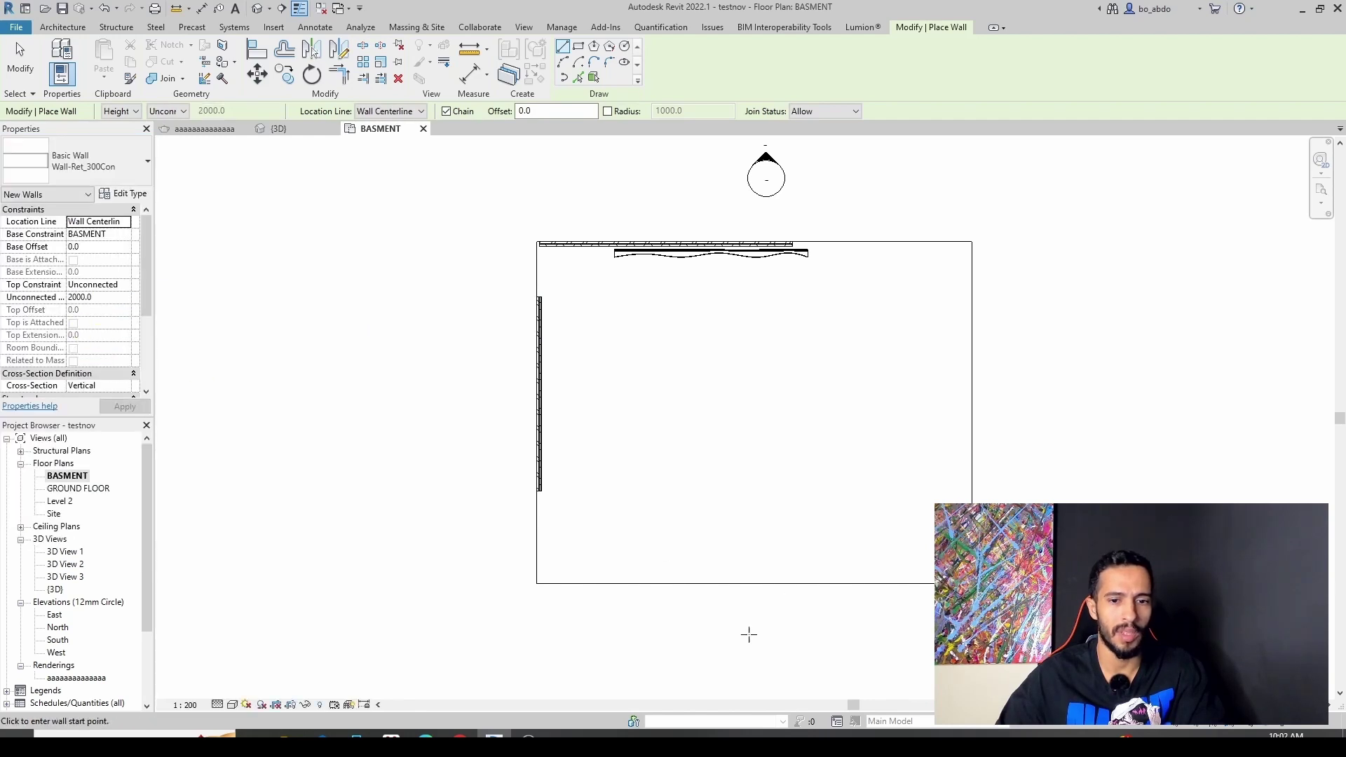
pyautogui.scroll(2, 690, 578)
pyautogui.click(562, 587)
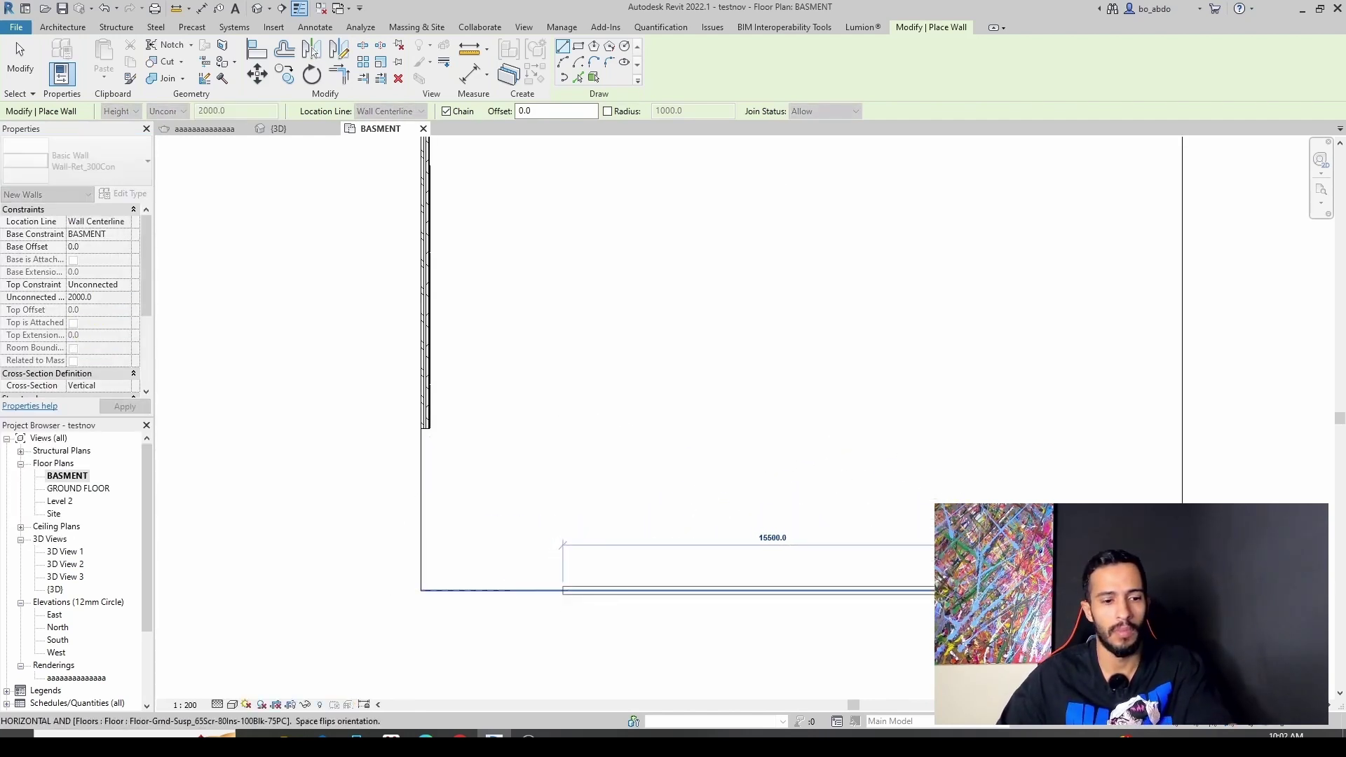
pyautogui.press('Escape')
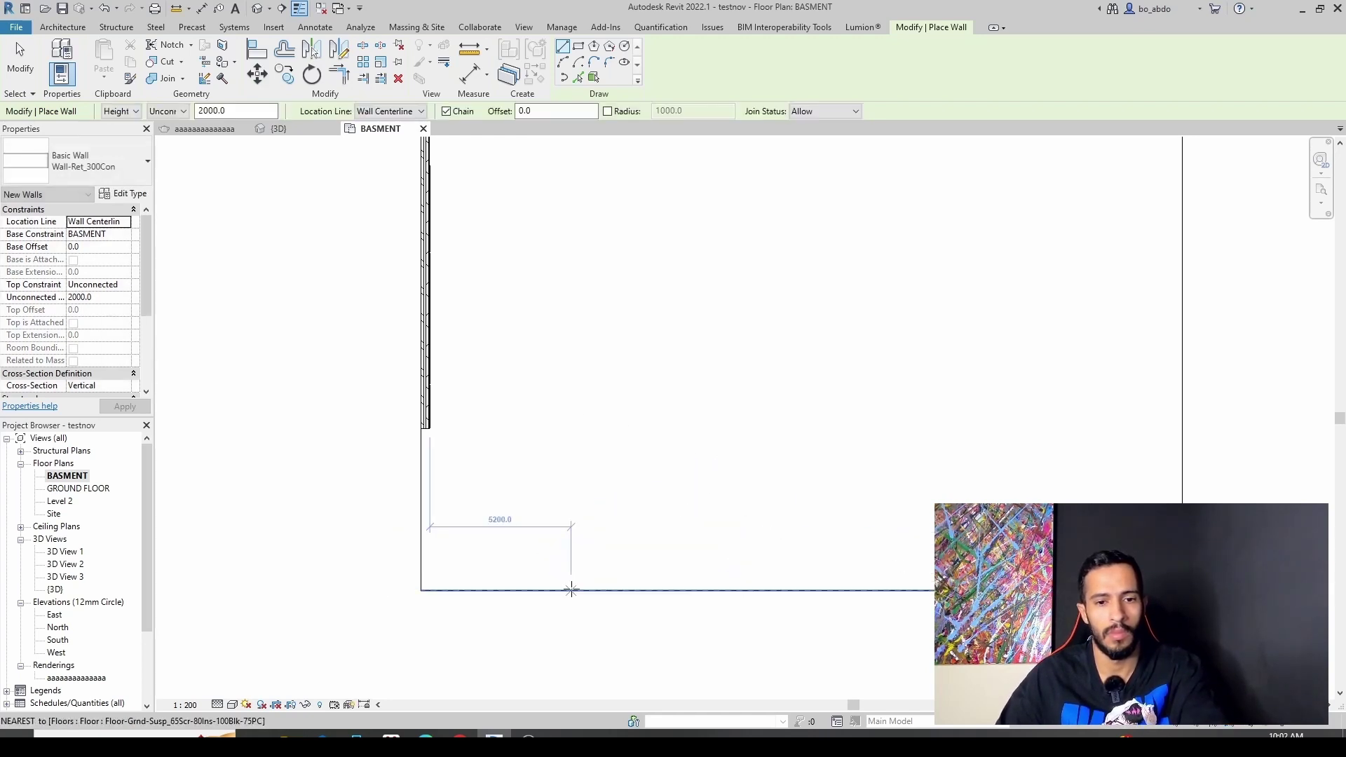
pyautogui.click(571, 590)
pyautogui.press('Escape')
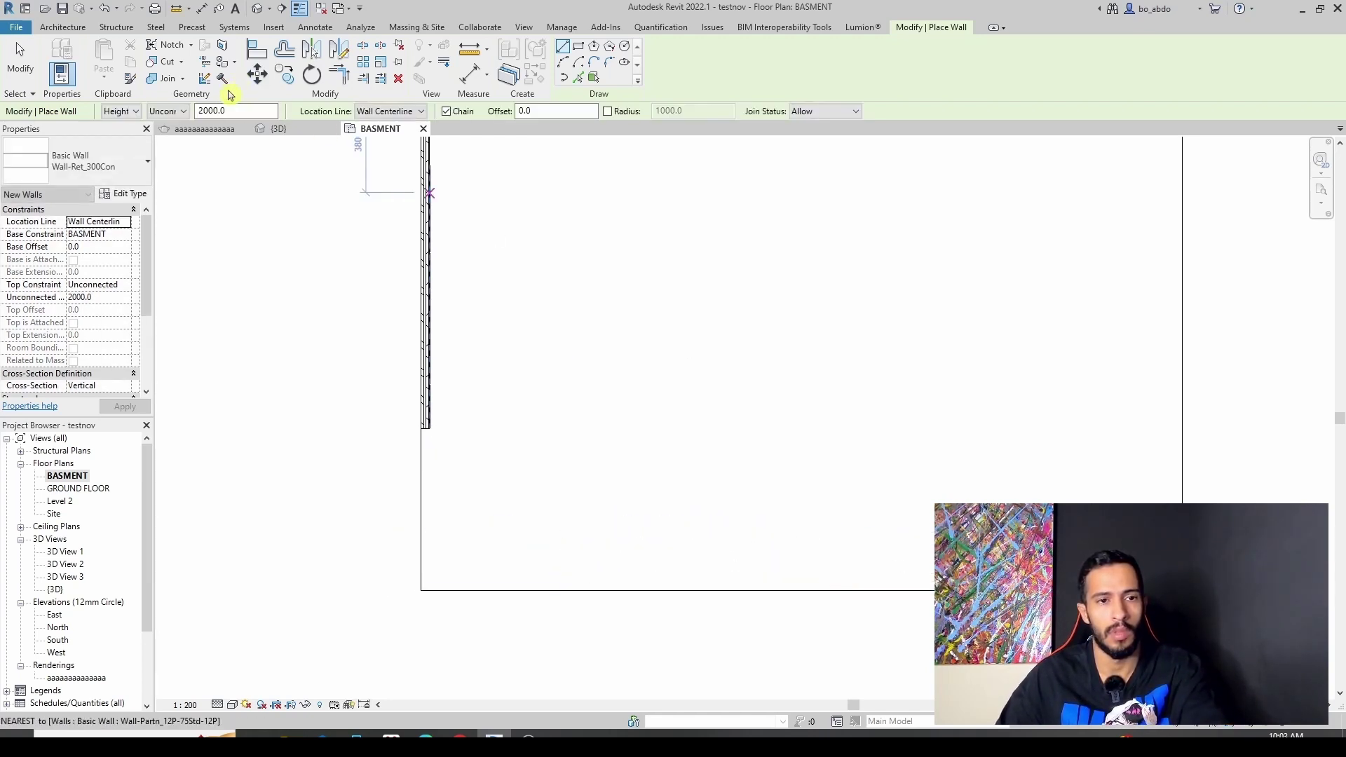
# Draw the wall along the room's bottom edge, located by Finish Face: Exterior.
pyautogui.click(384, 112)
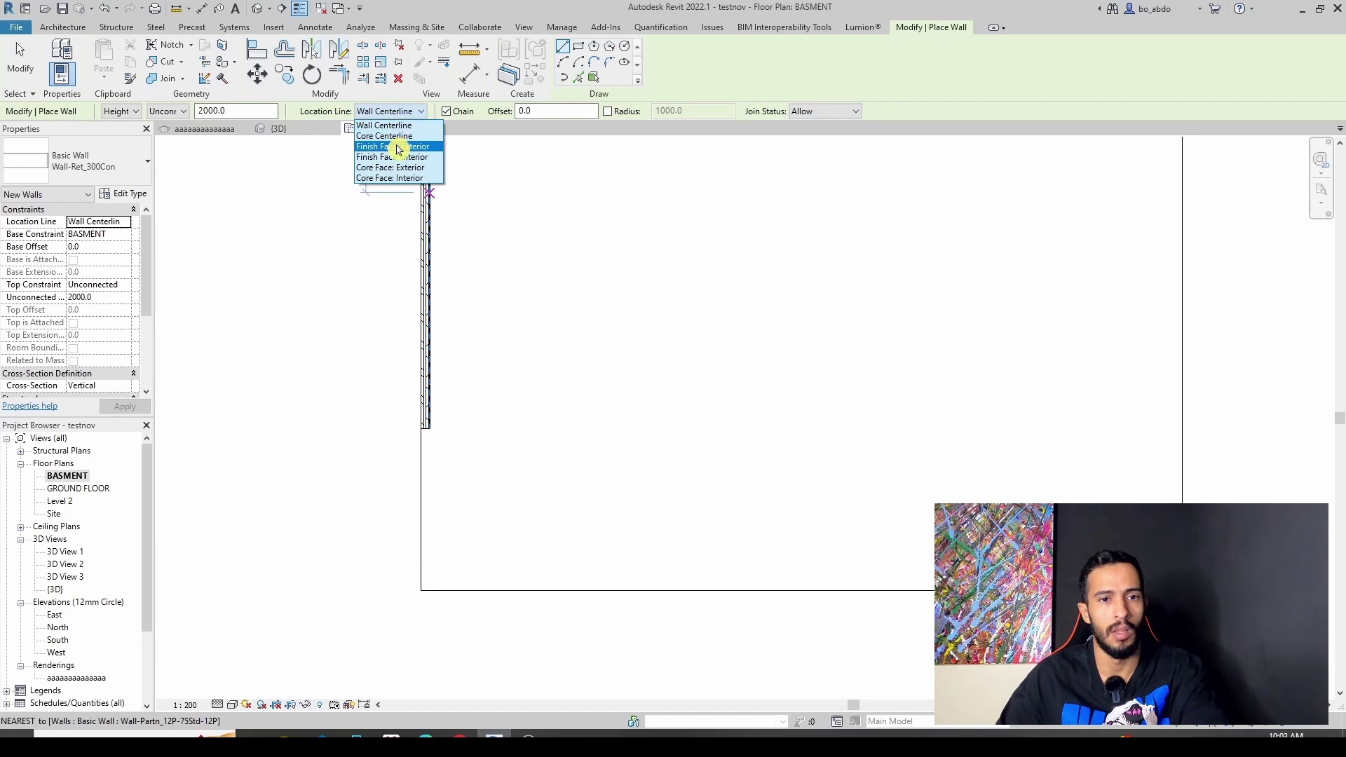
pyautogui.click(398, 148)
pyautogui.click(541, 591)
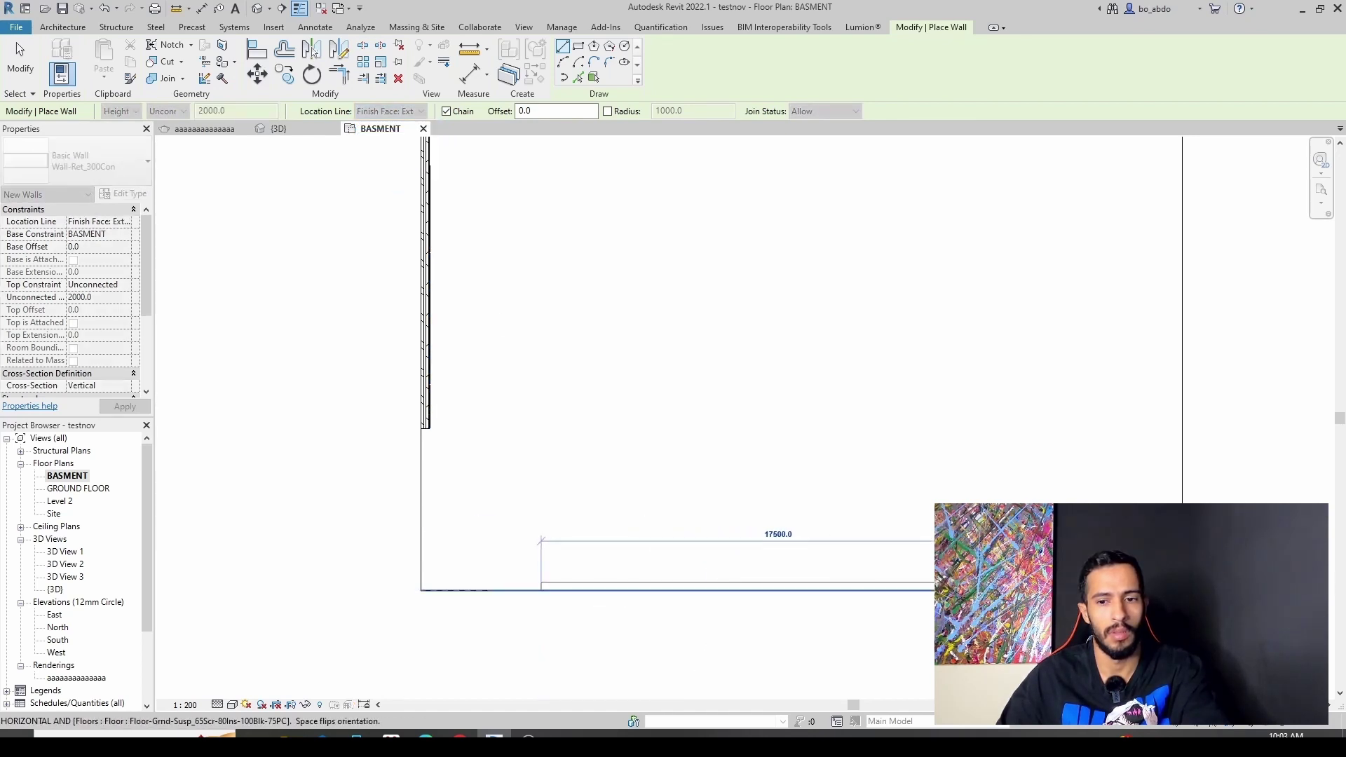
pyautogui.click(1012, 590)
pyautogui.click(18, 70)
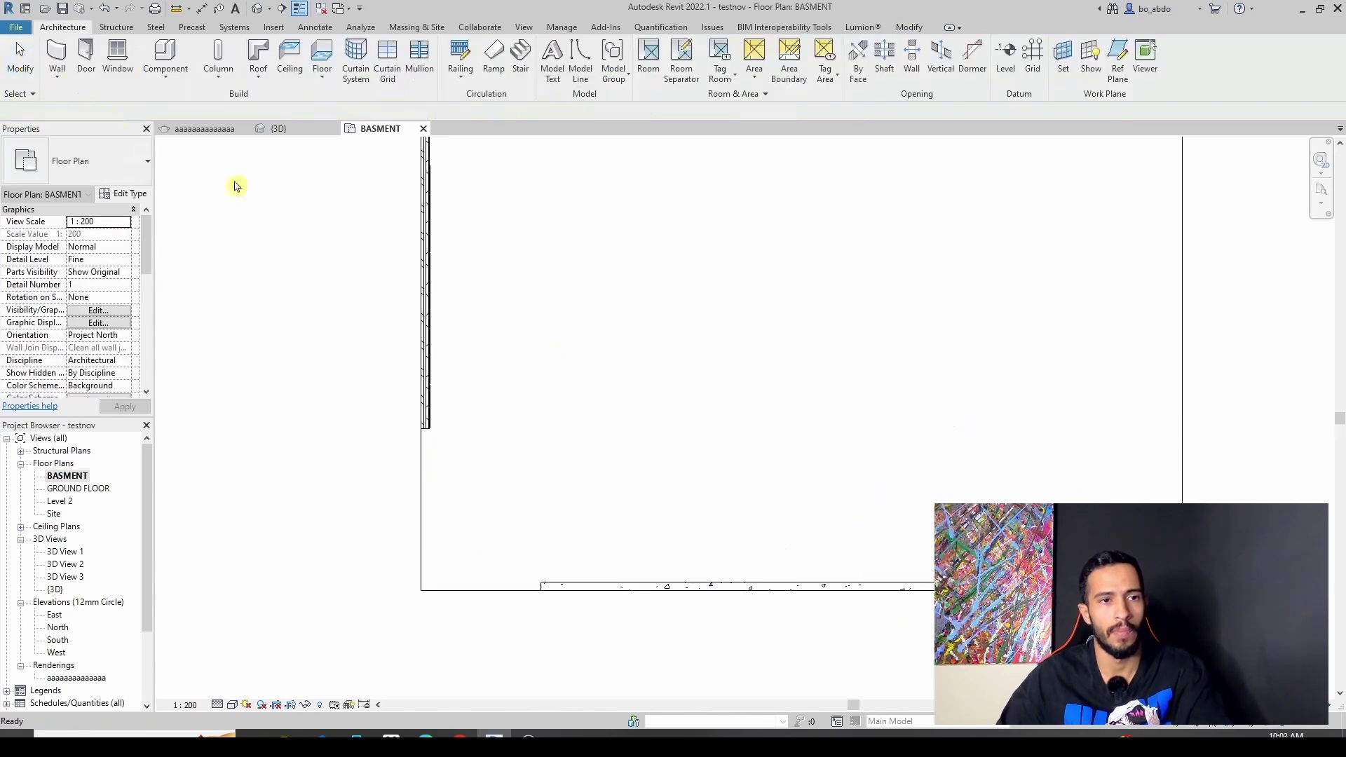
# Switch to the default 3D view and orbit to the new basement wall.
pyautogui.click(258, 8)
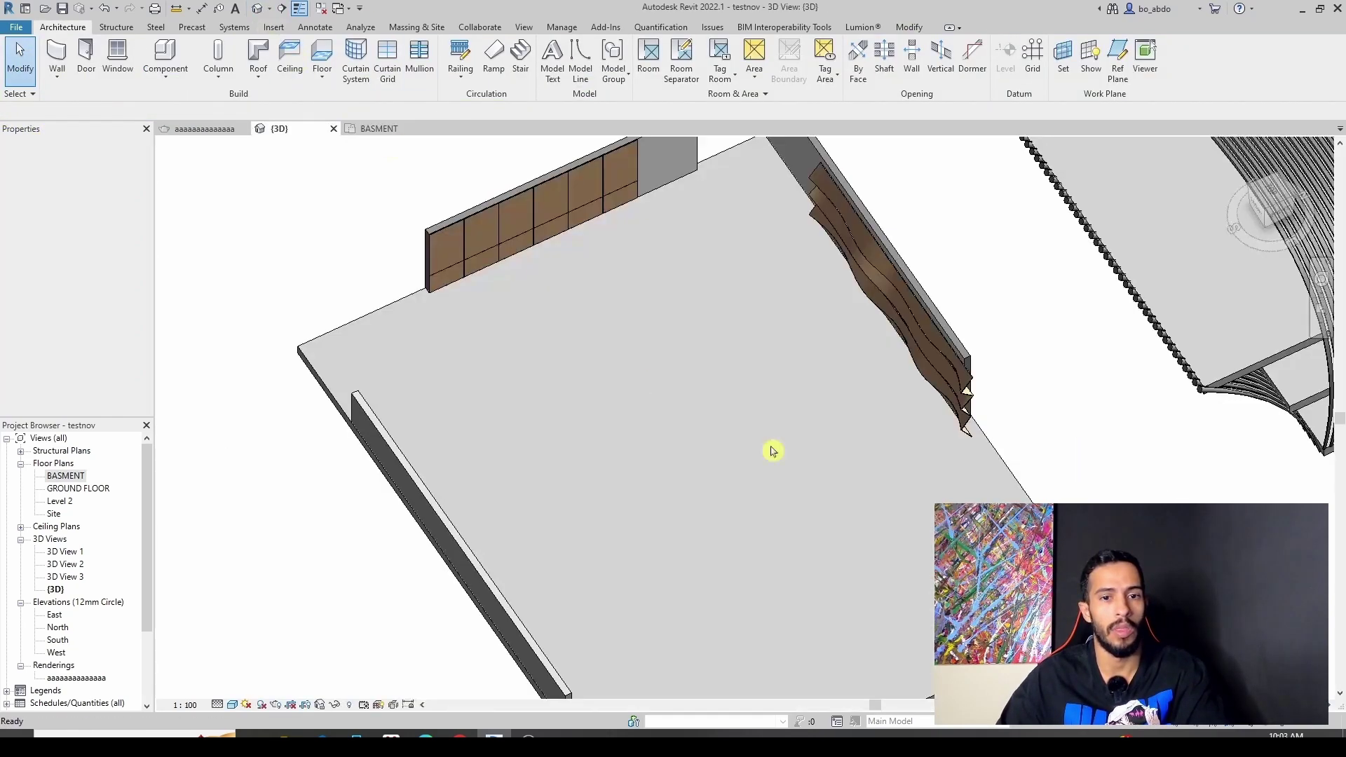
pyautogui.scroll(3, 640, 538)
pyautogui.moveTo(640, 538)
pyautogui.keyDown('shift'); pyautogui.mouseDown(button='middle')
pyautogui.moveTo(634, 272)
pyautogui.moveTo(774, 646)
pyautogui.mouseUp(button='middle'); pyautogui.keyUp('shift')
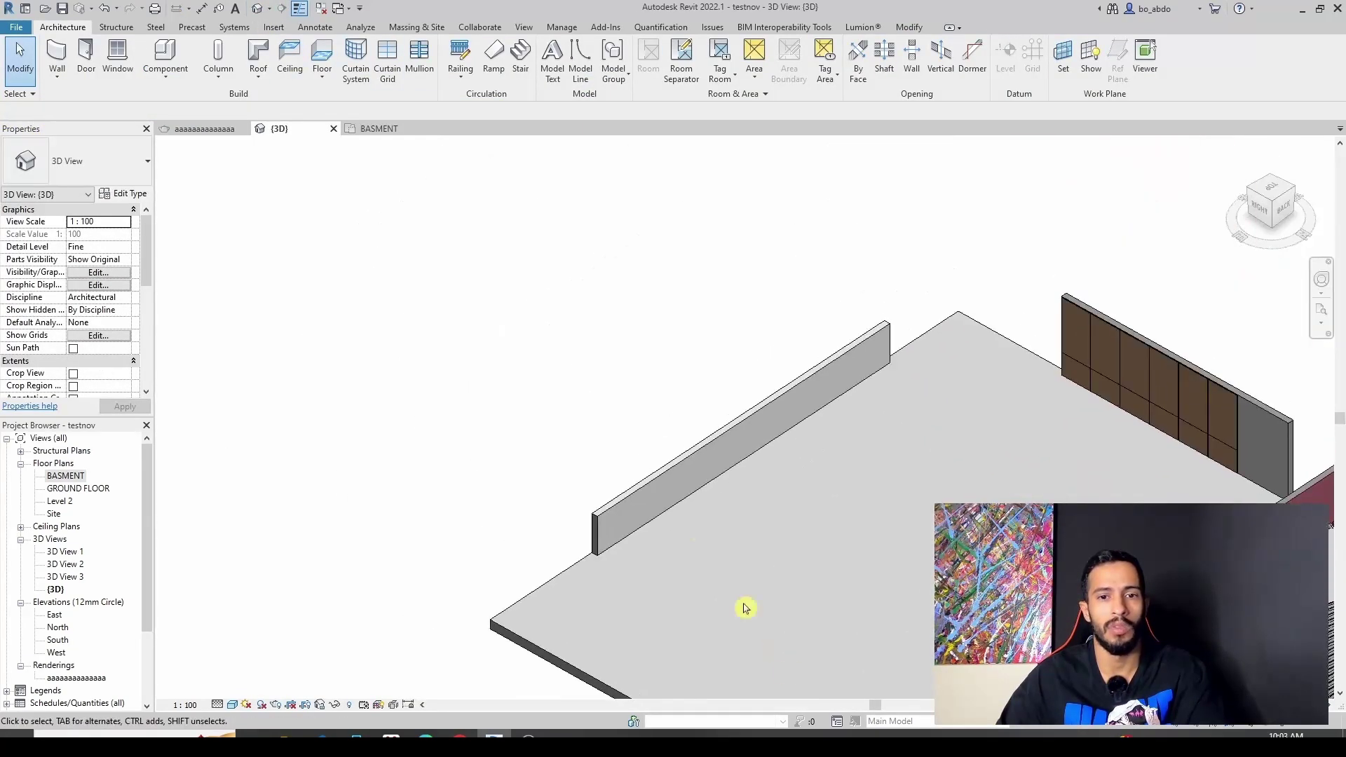
pyautogui.scroll(2, 760, 561)
pyautogui.scroll(2, 768, 489)
# Set the retaining wall's Unconnected Height to 3000.
pyautogui.click(768, 489)
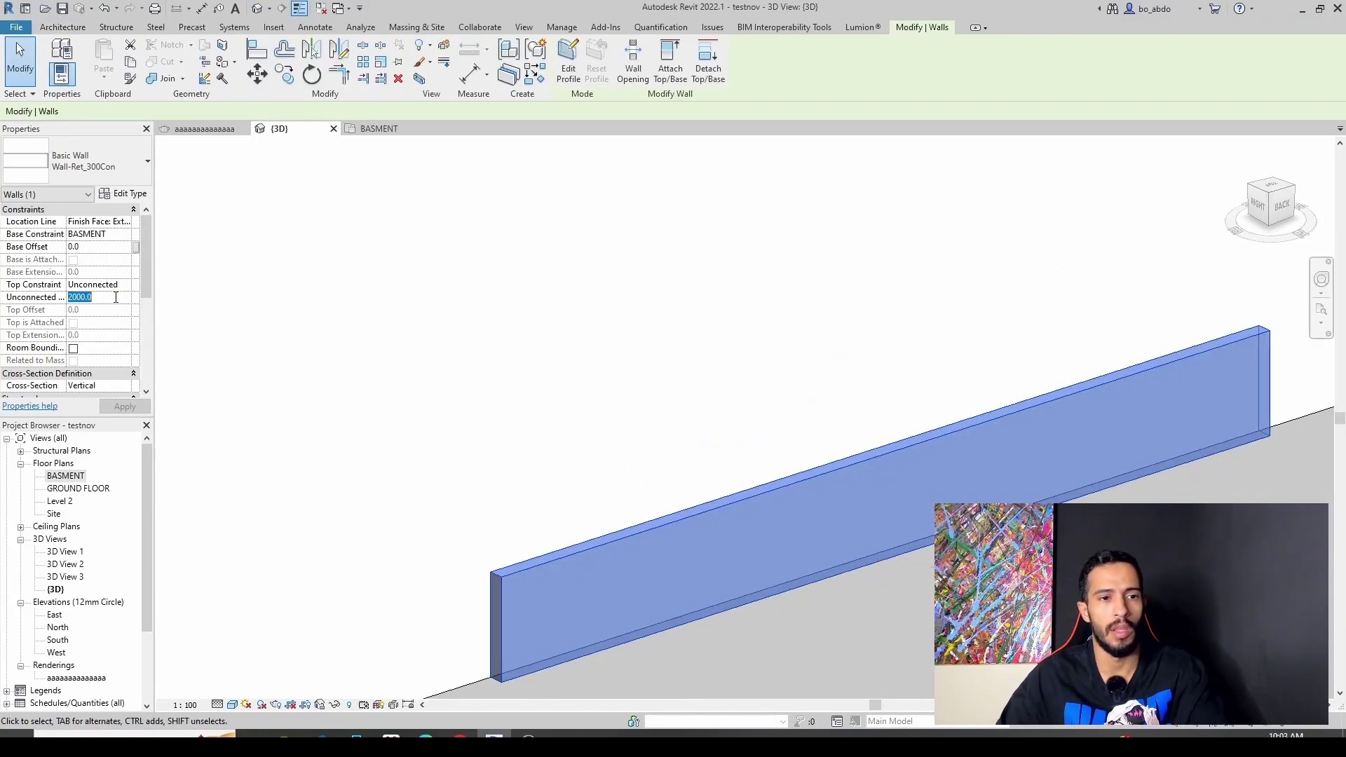
pyautogui.write('3')
pyautogui.press('Return')
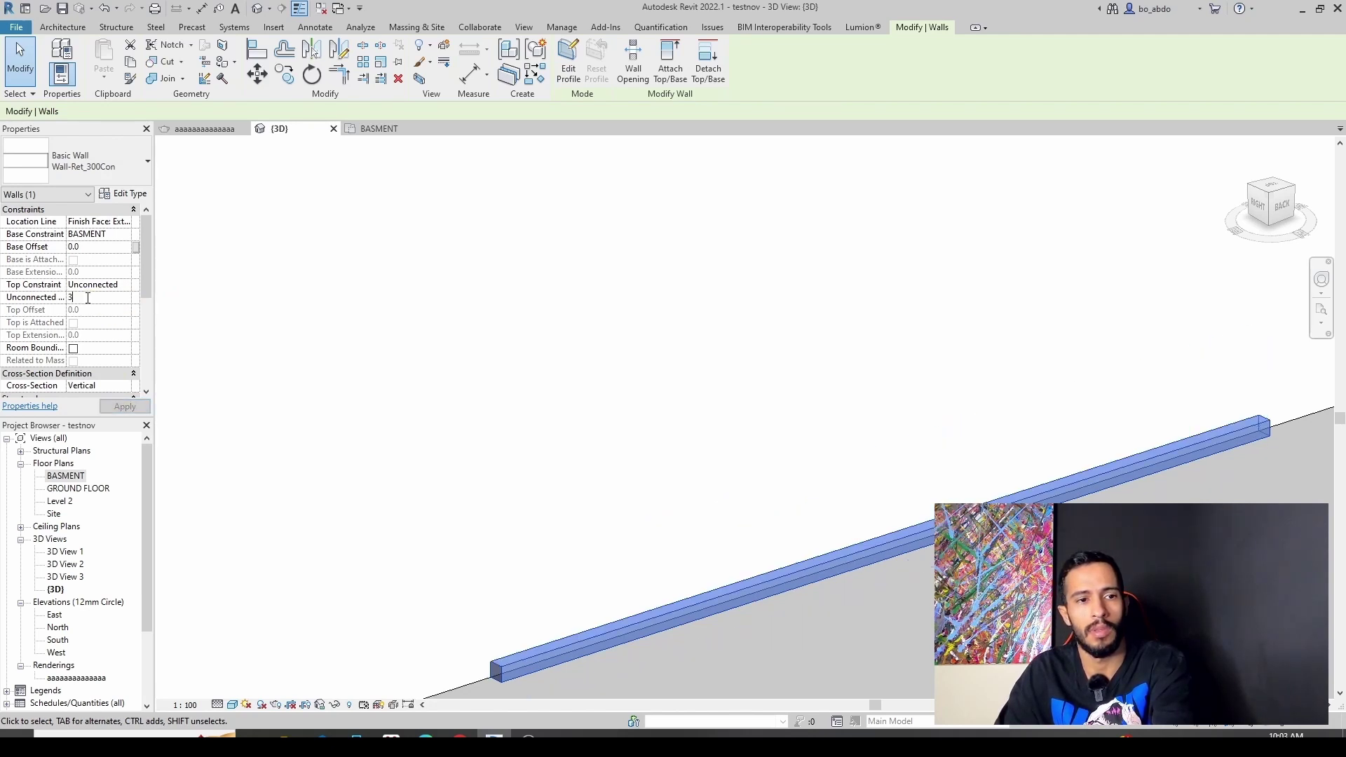
pyautogui.write('000.0')
pyautogui.press('Return')
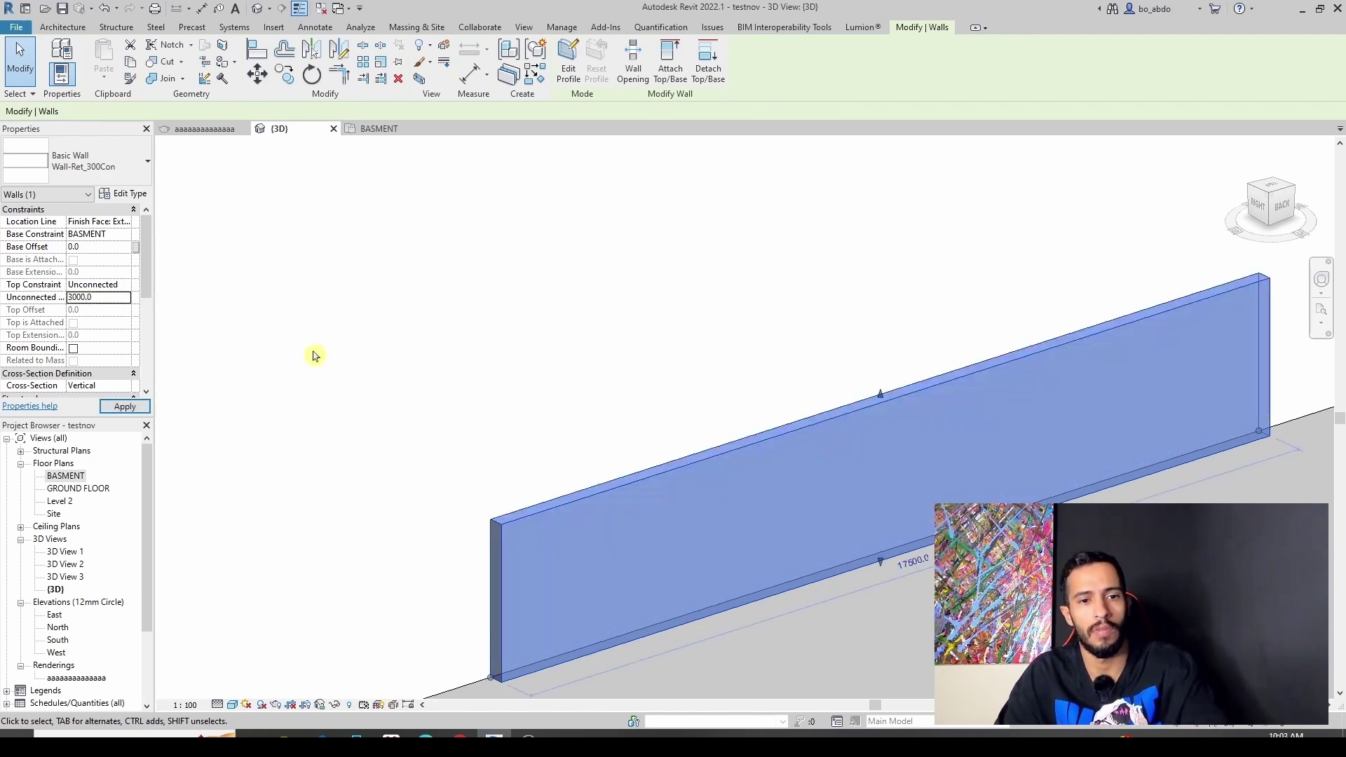
pyautogui.click(562, 411)
# Orbit and zoom in 3D to inspect the raised wall and its end.
pyautogui.moveTo(805, 568); pyautogui.dragTo(616, 472, button='middle')
pyautogui.scroll(5, 616, 471)
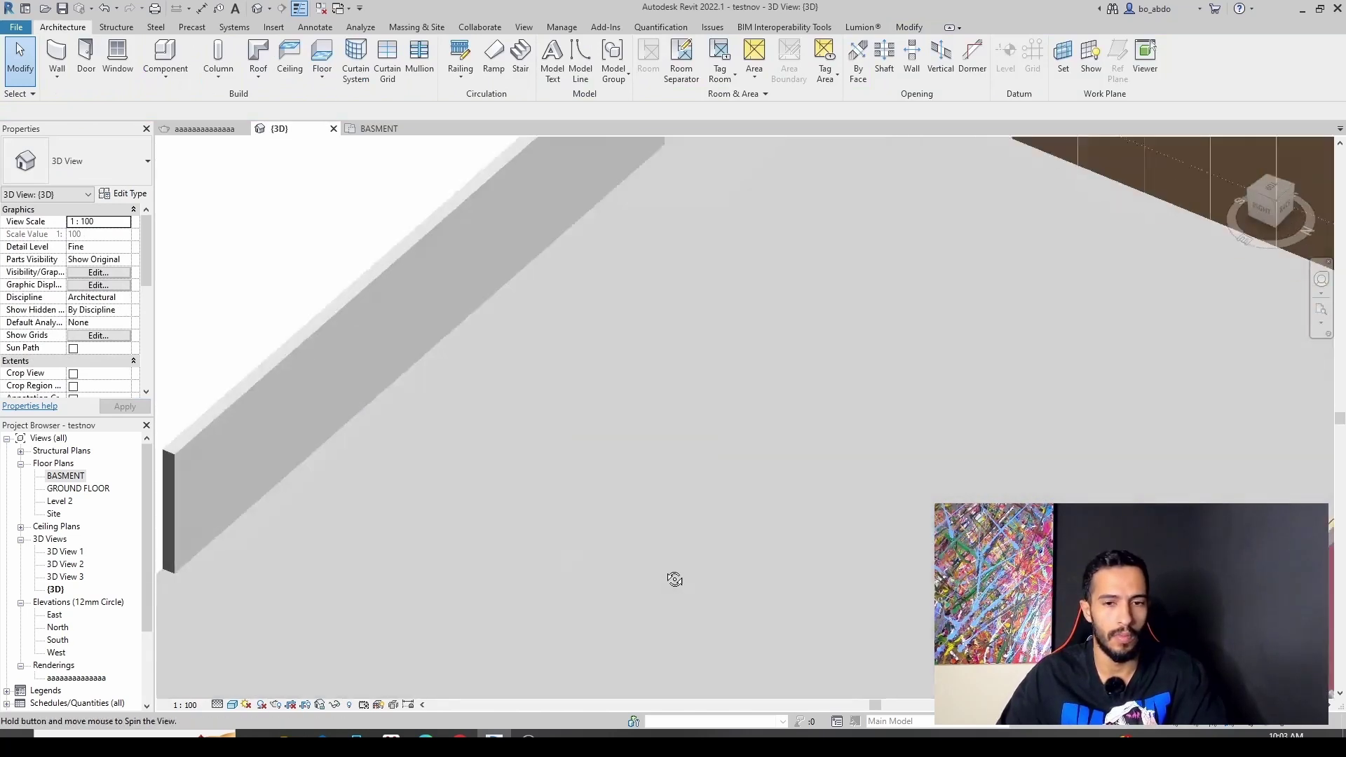
pyautogui.keyDown('shift'); pyautogui.moveTo(672, 576); pyautogui.dragTo(138, 476, button='middle'); pyautogui.keyUp('shift')
pyautogui.moveTo(448, 539); pyautogui.dragTo(712, 608, button='middle')
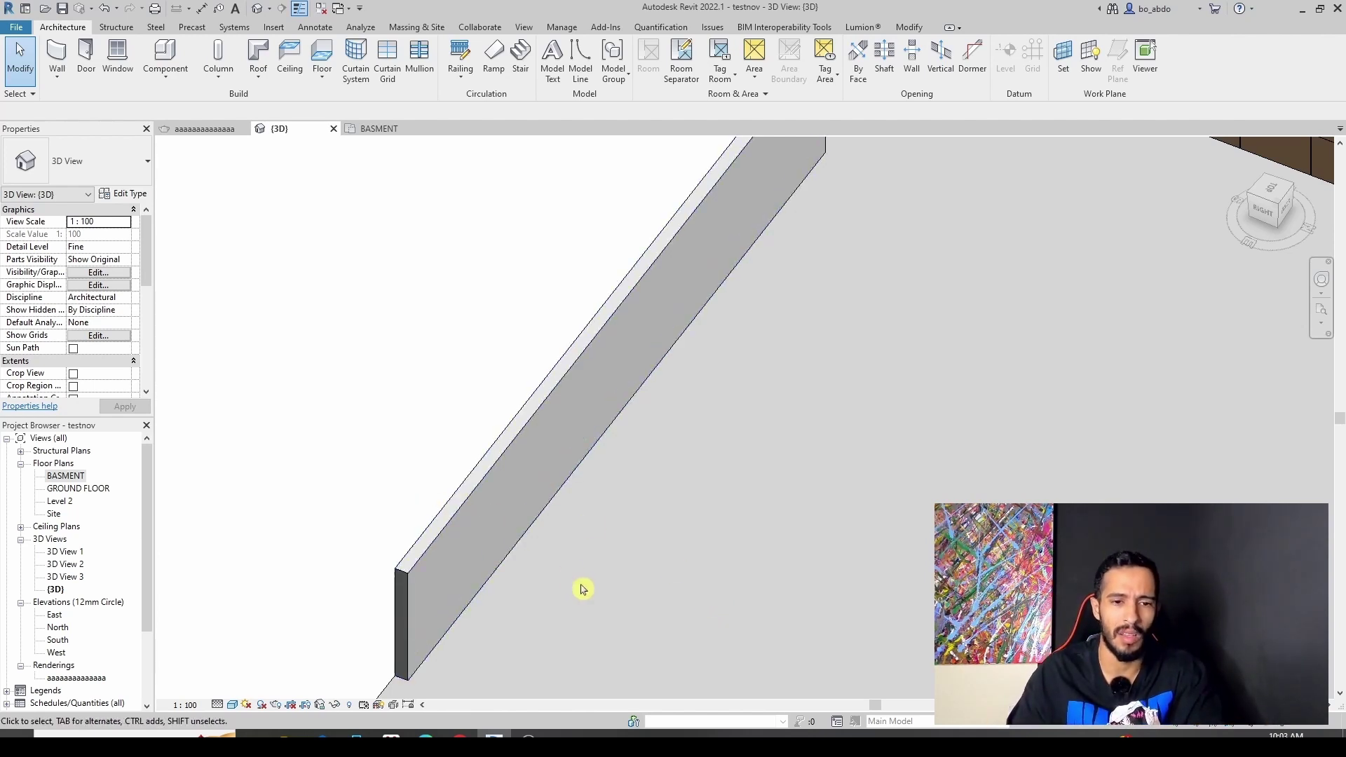
pyautogui.scroll(-3, 568, 553)
pyautogui.scroll(3, 490, 504)
pyautogui.click(70, 488)
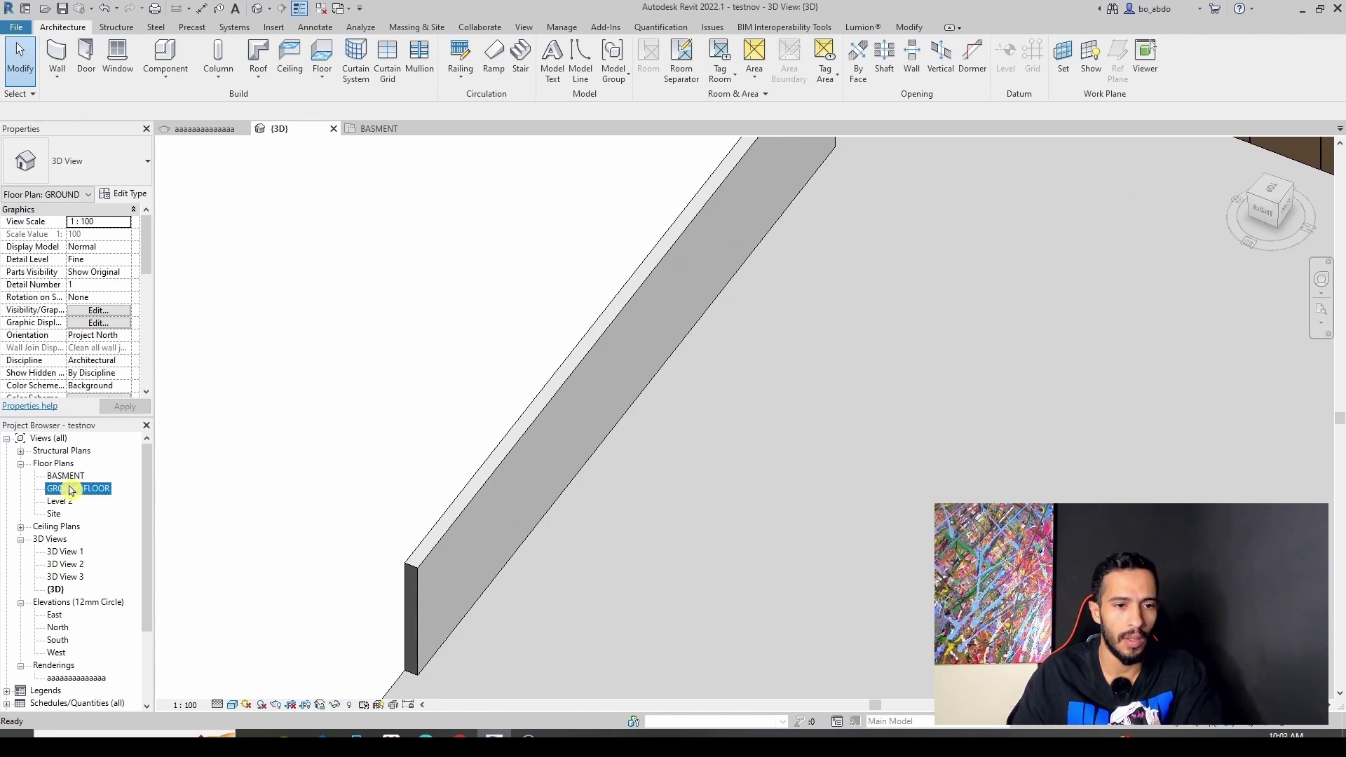
# Open the BASMENT plan and start a Curtain_Wall-Storefront wall.
pyautogui.doubleClick(70, 477)
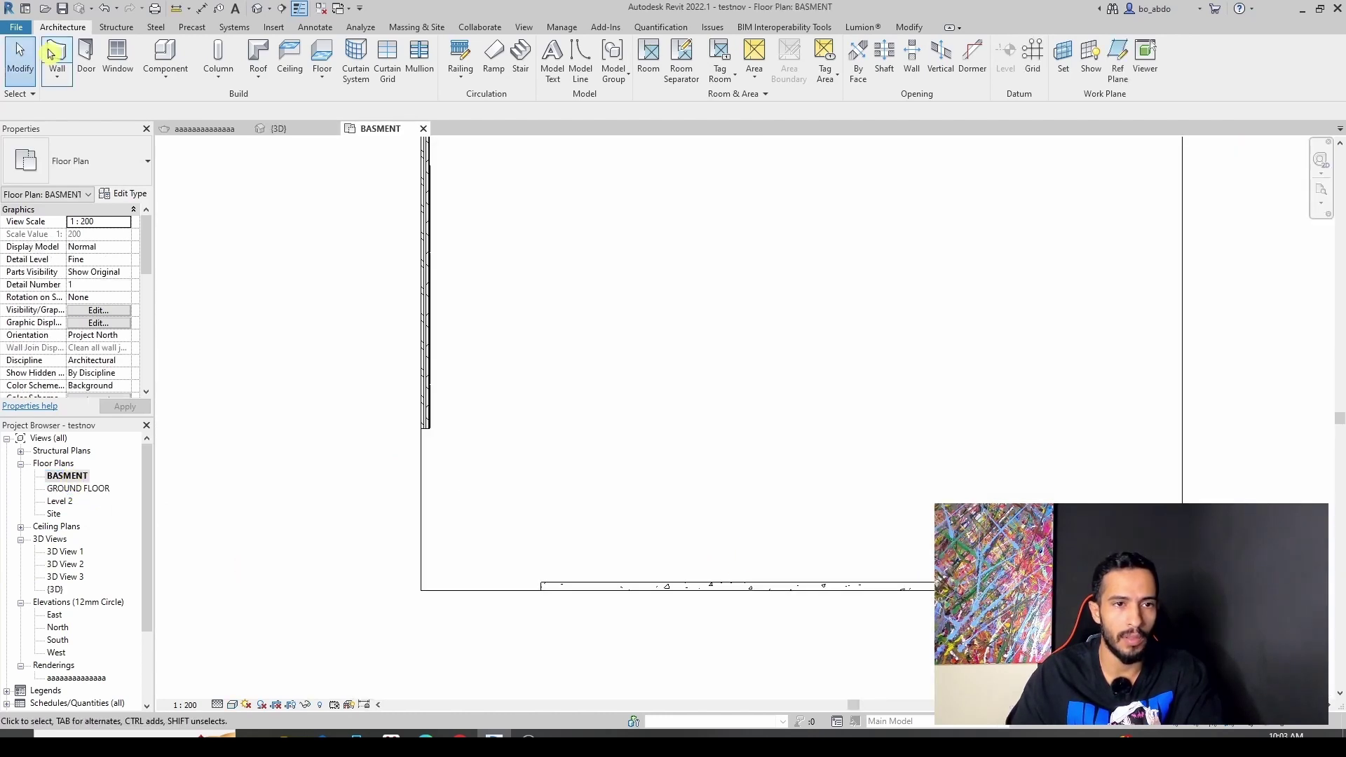
pyautogui.click(56, 80)
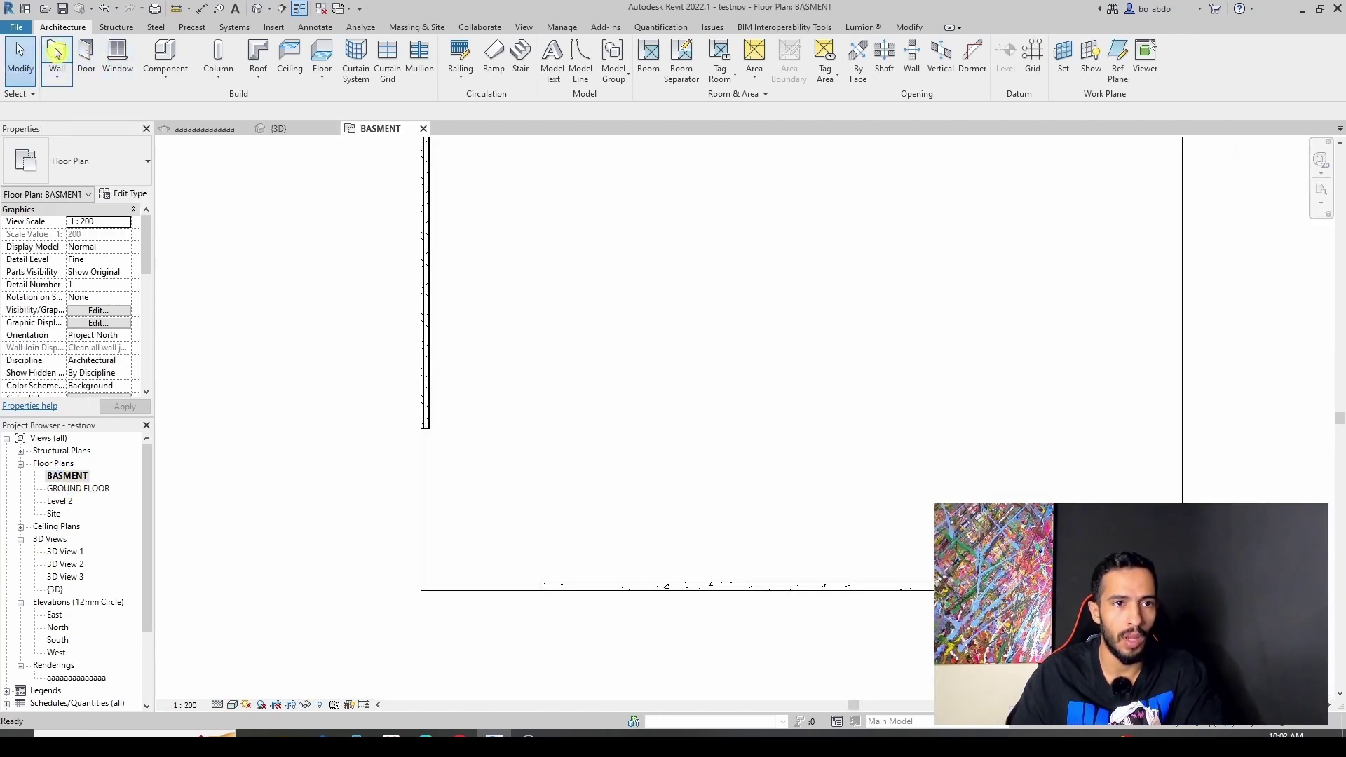
pyautogui.click(89, 161)
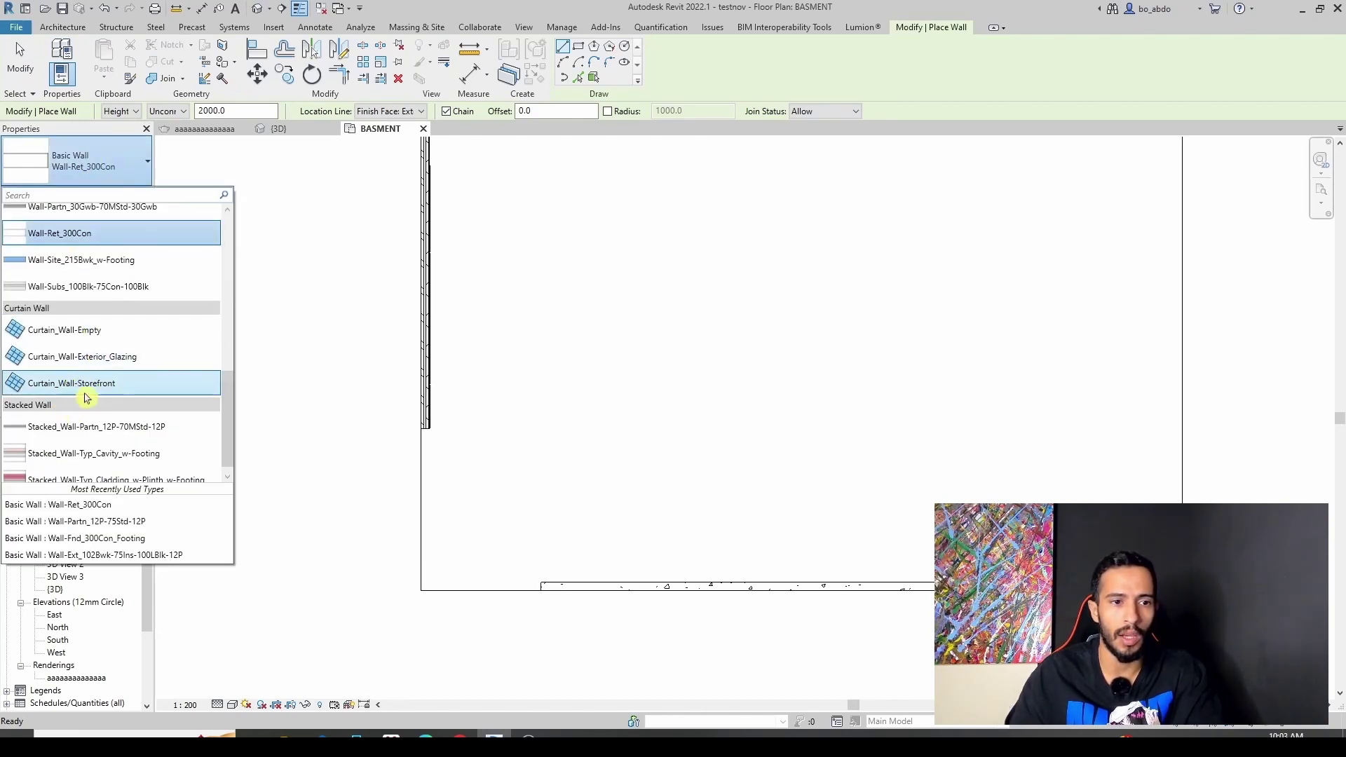
pyautogui.moveTo(113, 383)
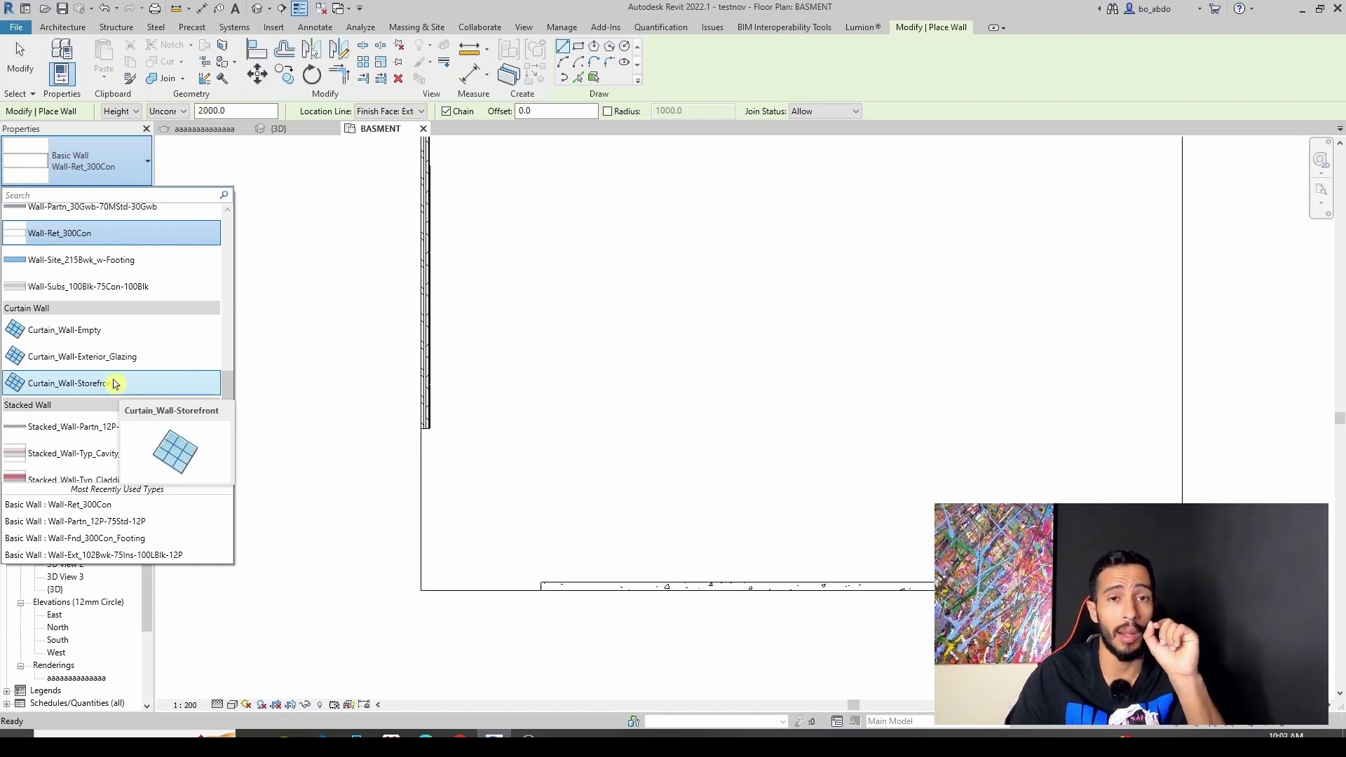
pyautogui.click(115, 382)
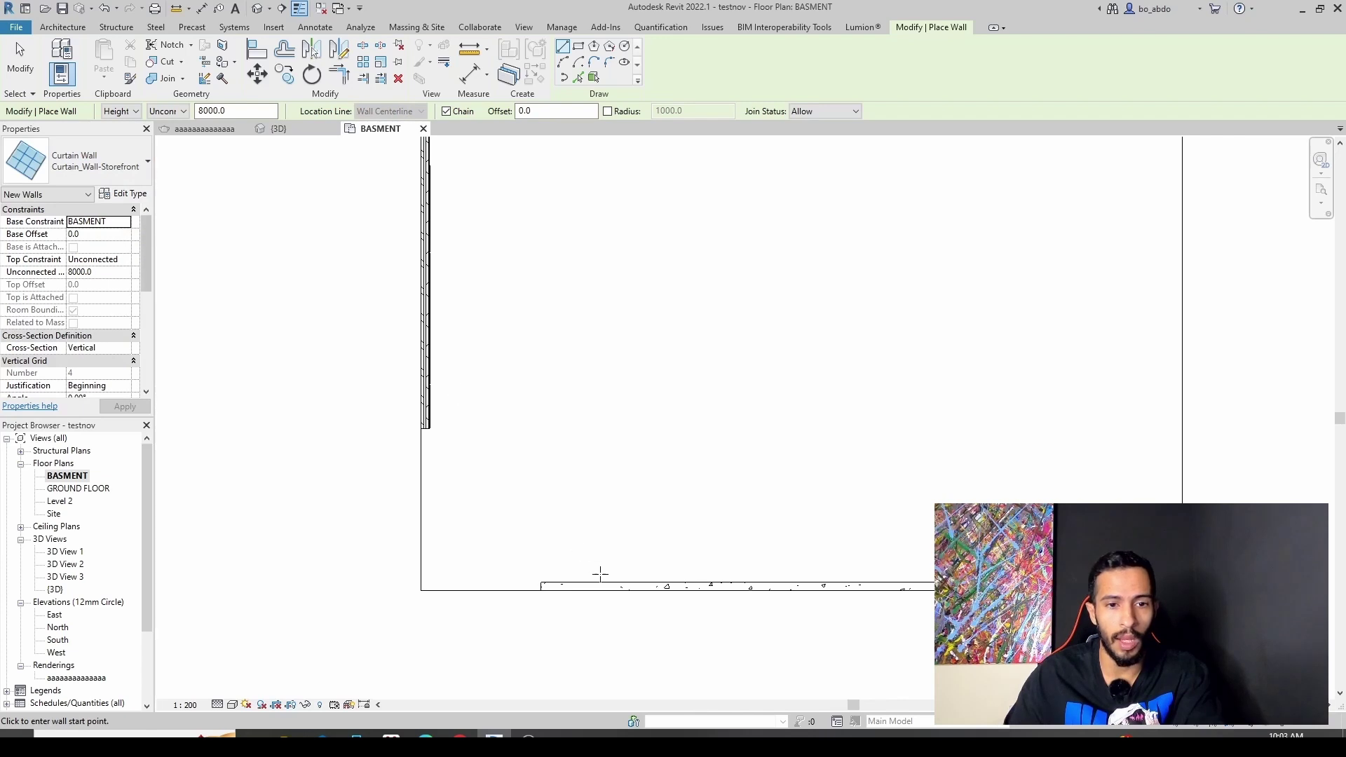
pyautogui.scroll(3, 549, 595)
pyautogui.scroll(2, 549, 594)
pyautogui.scroll(1, 539, 582)
# Draw the storefront curtain wall about 7600 long along the bottom retaining wall.
pyautogui.click(528, 567)
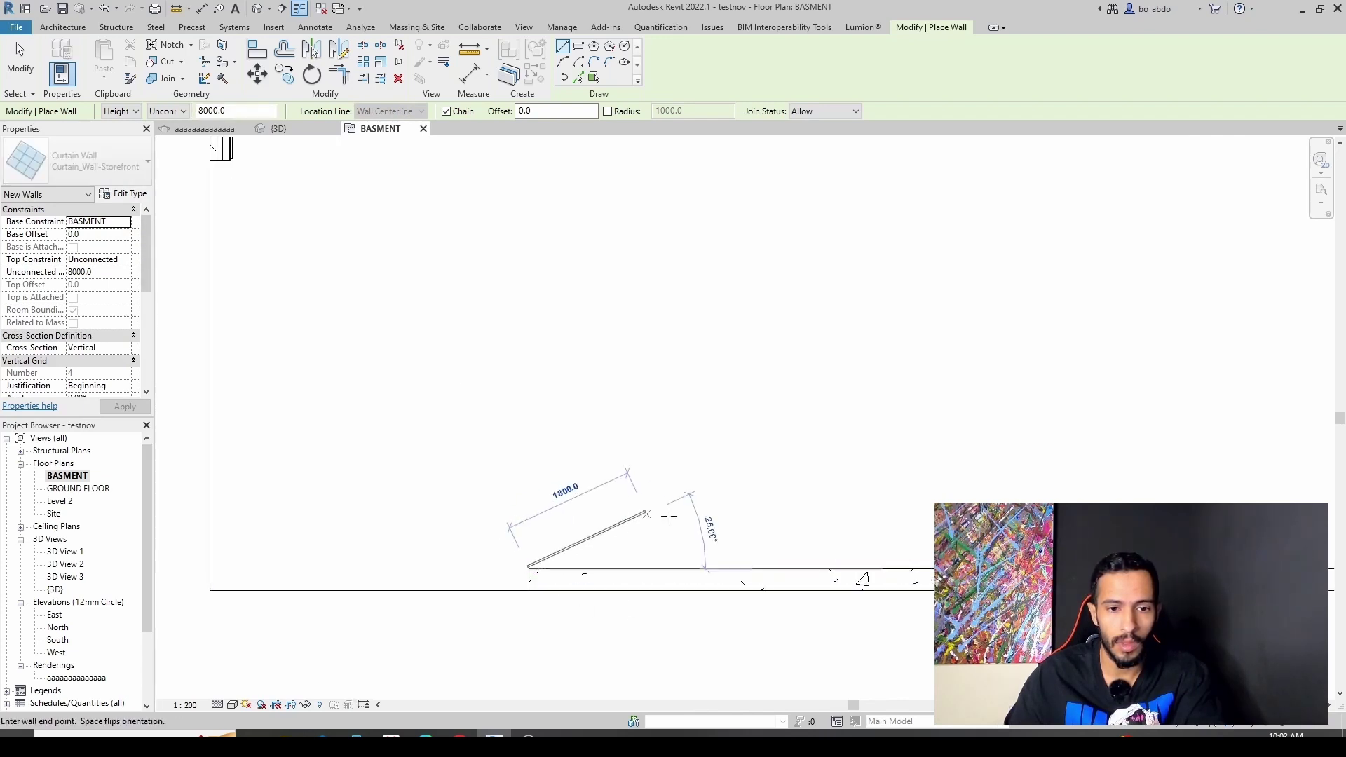
pyautogui.moveTo(777, 507); pyautogui.dragTo(756, 555, button='middle')
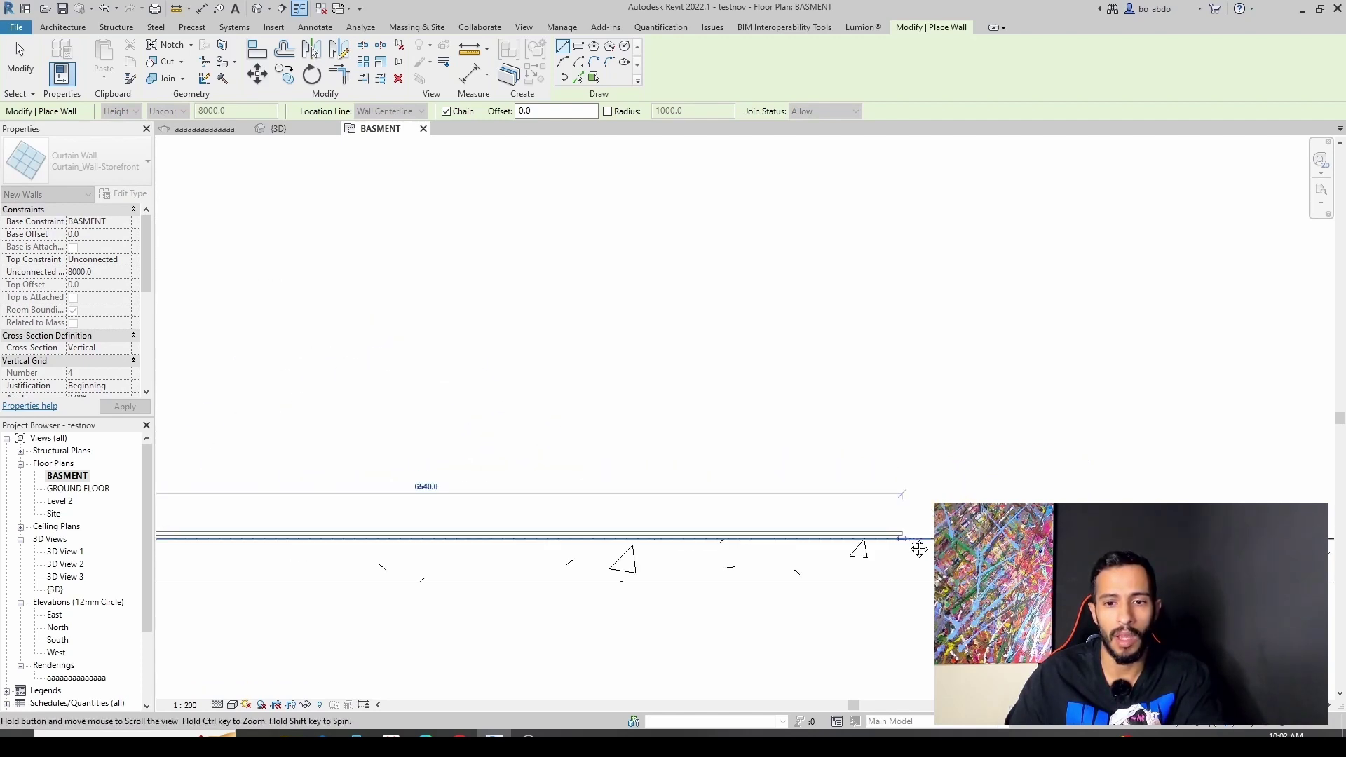
pyautogui.moveTo(918, 548); pyautogui.dragTo(1067, 442, button='middle')
pyautogui.scroll(-2, 1163, 382)
pyautogui.moveTo(1216, 435); pyautogui.dragTo(1036, 435, button='middle')
pyautogui.click(1077, 430)
pyautogui.click(19, 61)
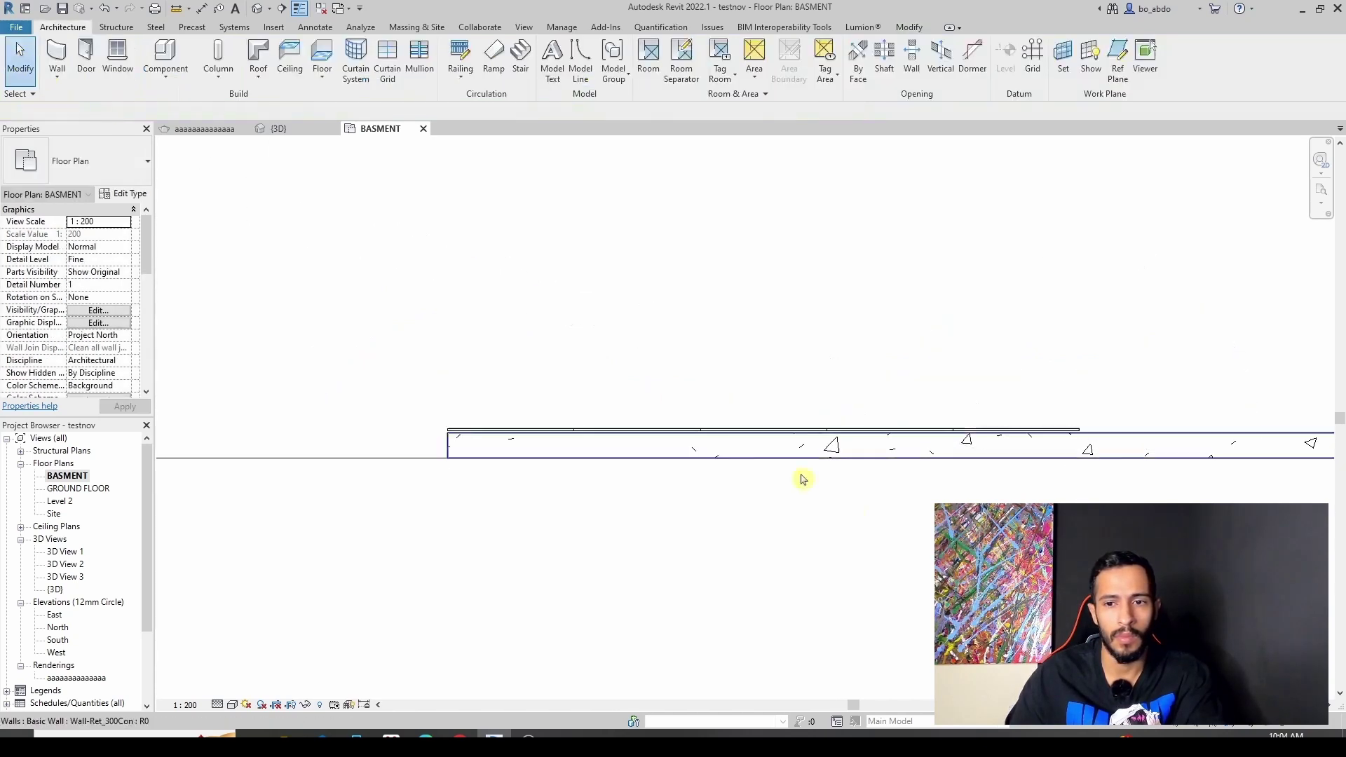
# In 3D, drag the curtain wall's top down to a 3000 unconnected height.
pyautogui.scroll(-2, 802, 475)
pyautogui.click(283, 10)
pyautogui.moveTo(790, 435)
pyautogui.keyDown('shift'); pyautogui.mouseDown(button='middle')
pyautogui.moveTo(871, 546)
pyautogui.moveTo(723, 519)
pyautogui.moveTo(691, 264)
pyautogui.mouseUp(button='middle'); pyautogui.keyUp('shift')
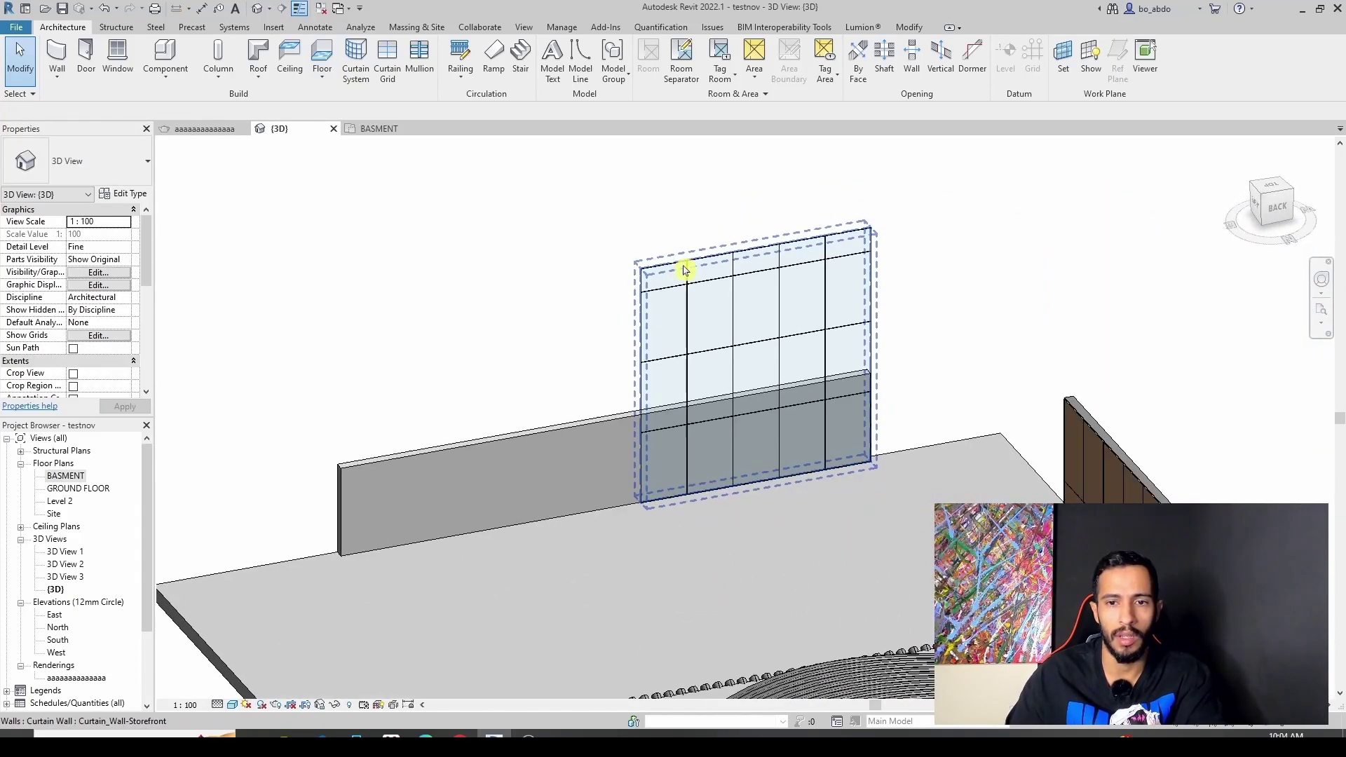
pyautogui.click(691, 264)
pyautogui.scroll(3, 757, 251)
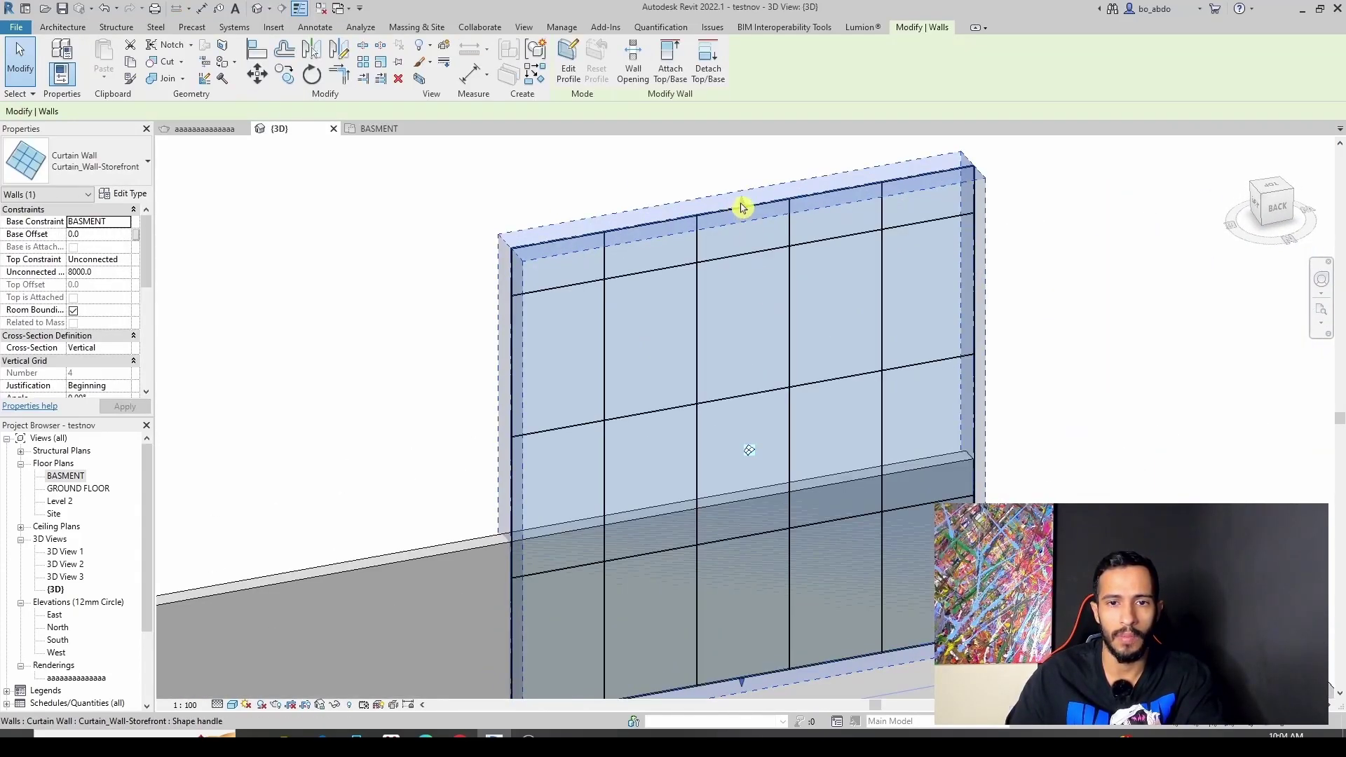
pyautogui.moveTo(742, 208)
pyautogui.mouseDown()
pyautogui.moveTo(772, 372)
pyautogui.moveTo(772, 502)
pyautogui.mouseUp()
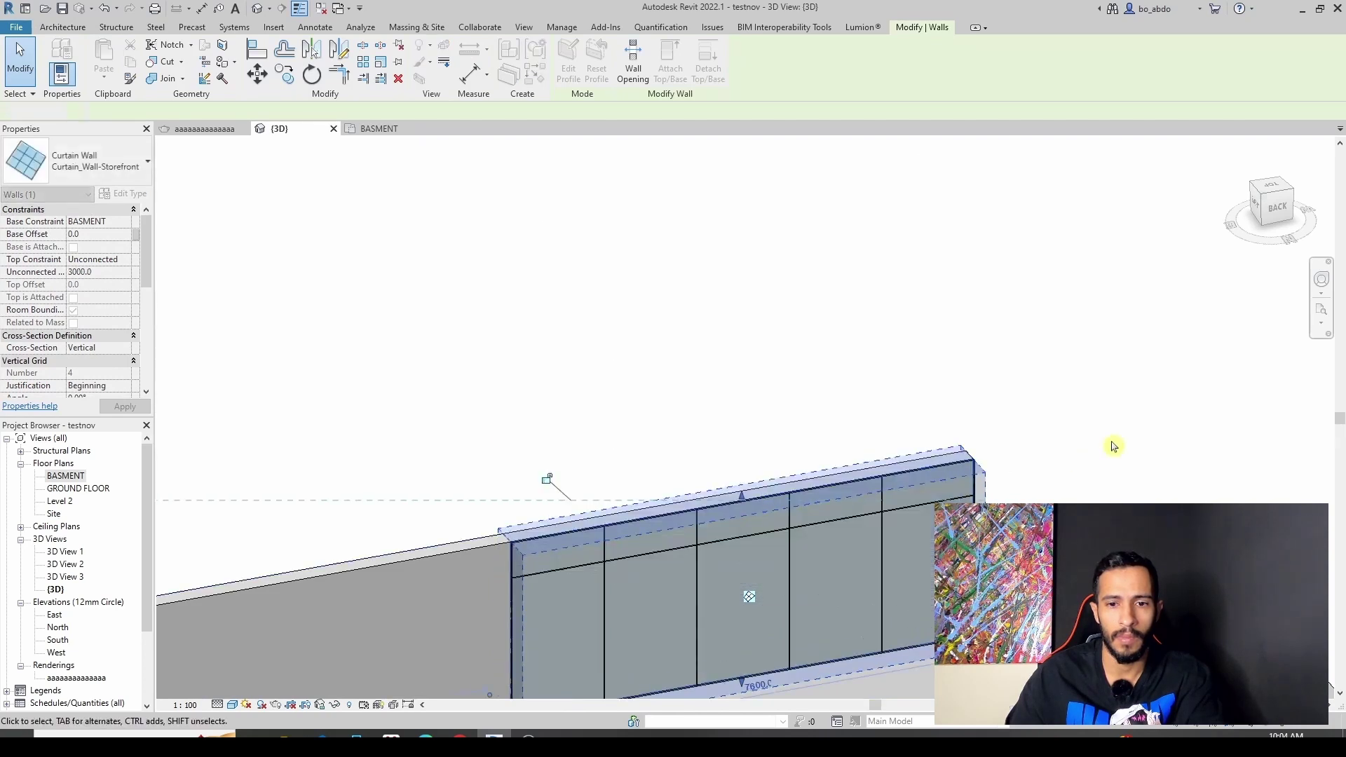
# Orbit to an isometric view, reselect the curtain wall and open its type properties.
pyautogui.click(1114, 447)
pyautogui.scroll(-3, 1113, 446)
pyautogui.keyDown('shift'); pyautogui.moveTo(1114, 446); pyautogui.dragTo(441, 340, button='middle'); pyautogui.keyUp('shift')
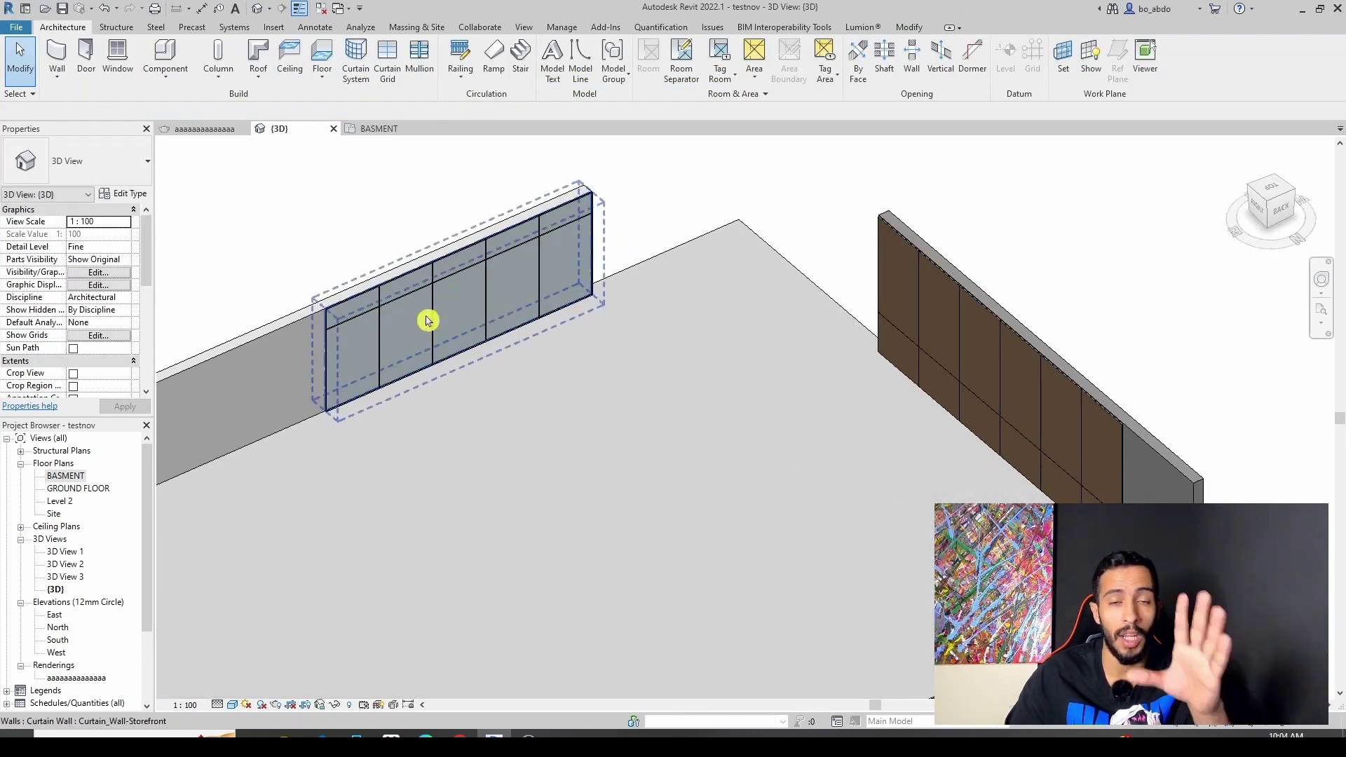
pyautogui.scroll(3, 428, 322)
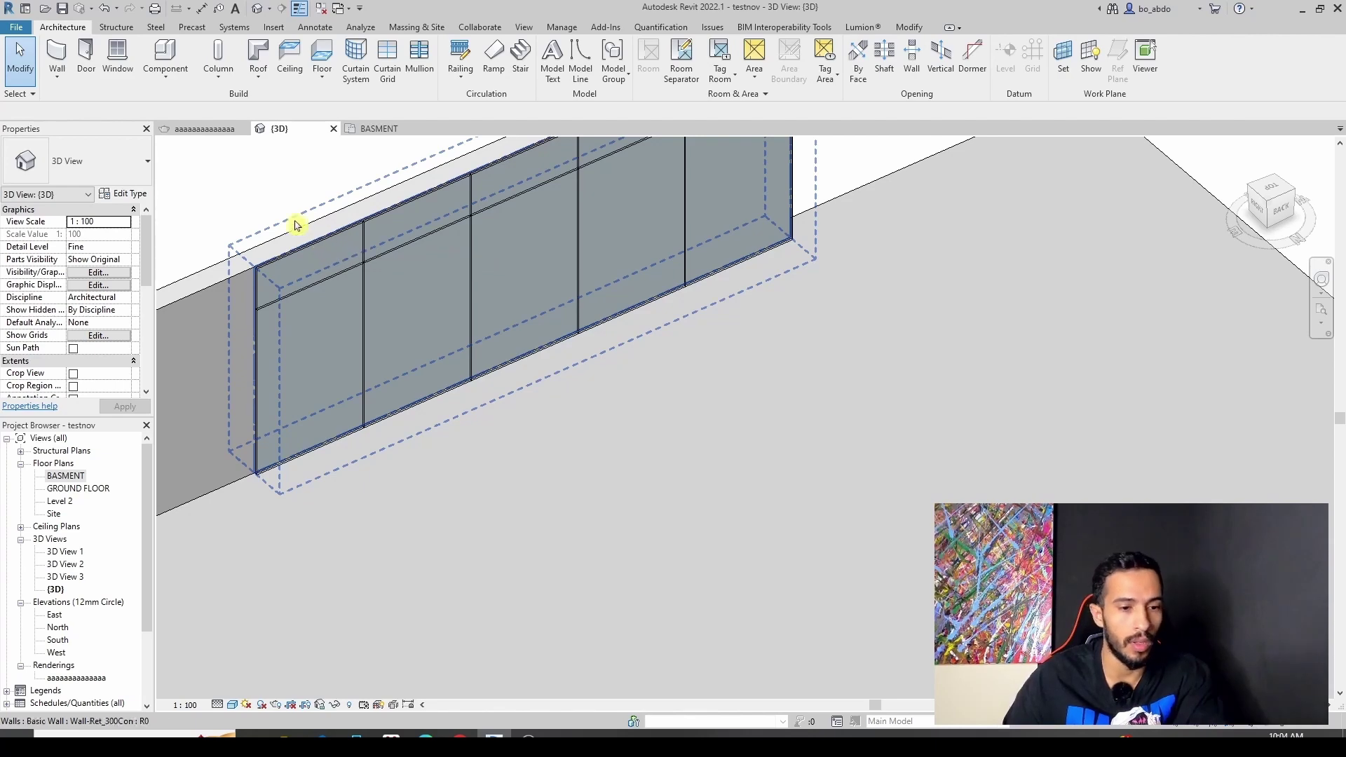
pyautogui.click(339, 241)
pyautogui.moveTo(797, 417); pyautogui.dragTo(839, 558, button='middle')
pyautogui.click(409, 506)
pyautogui.click(140, 192)
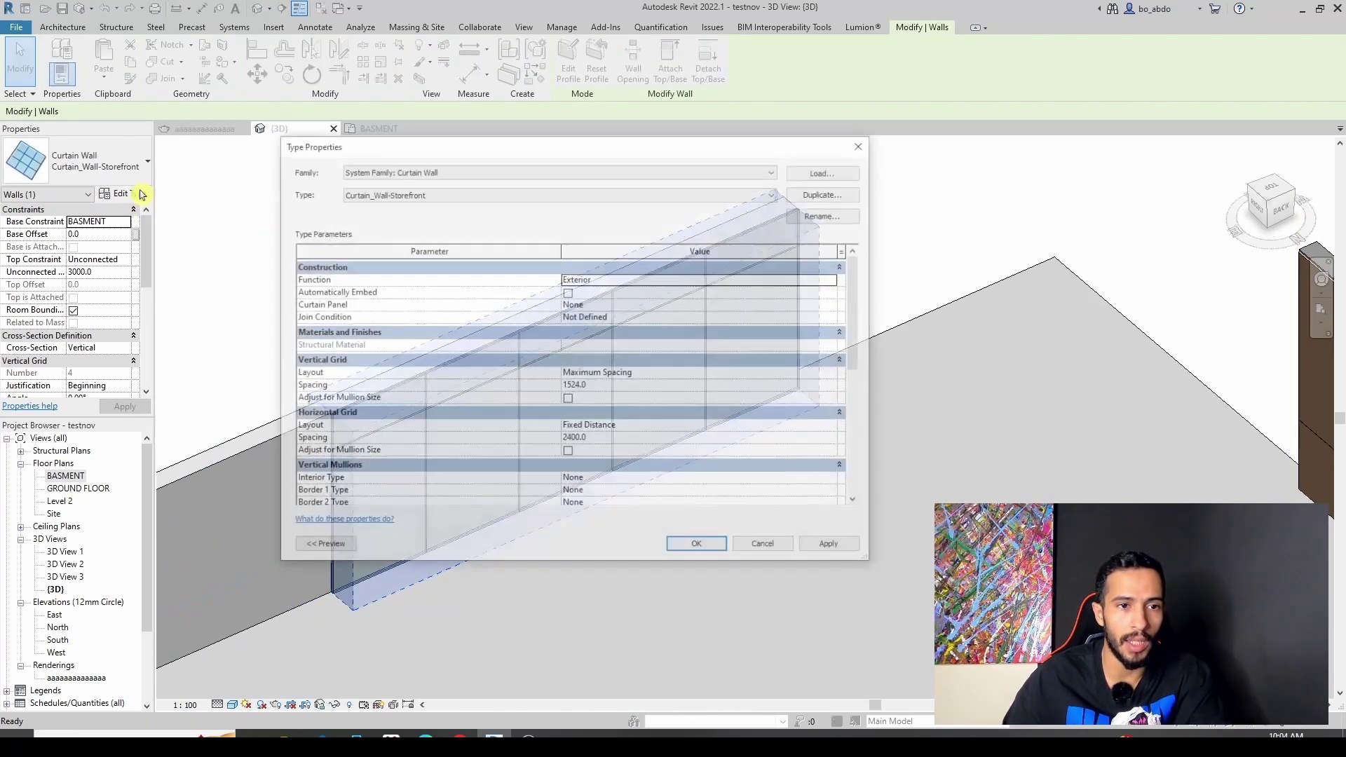
# Duplicate the storefront type as 'slat wall' and change its Function to Interior.
pyautogui.click(826, 202)
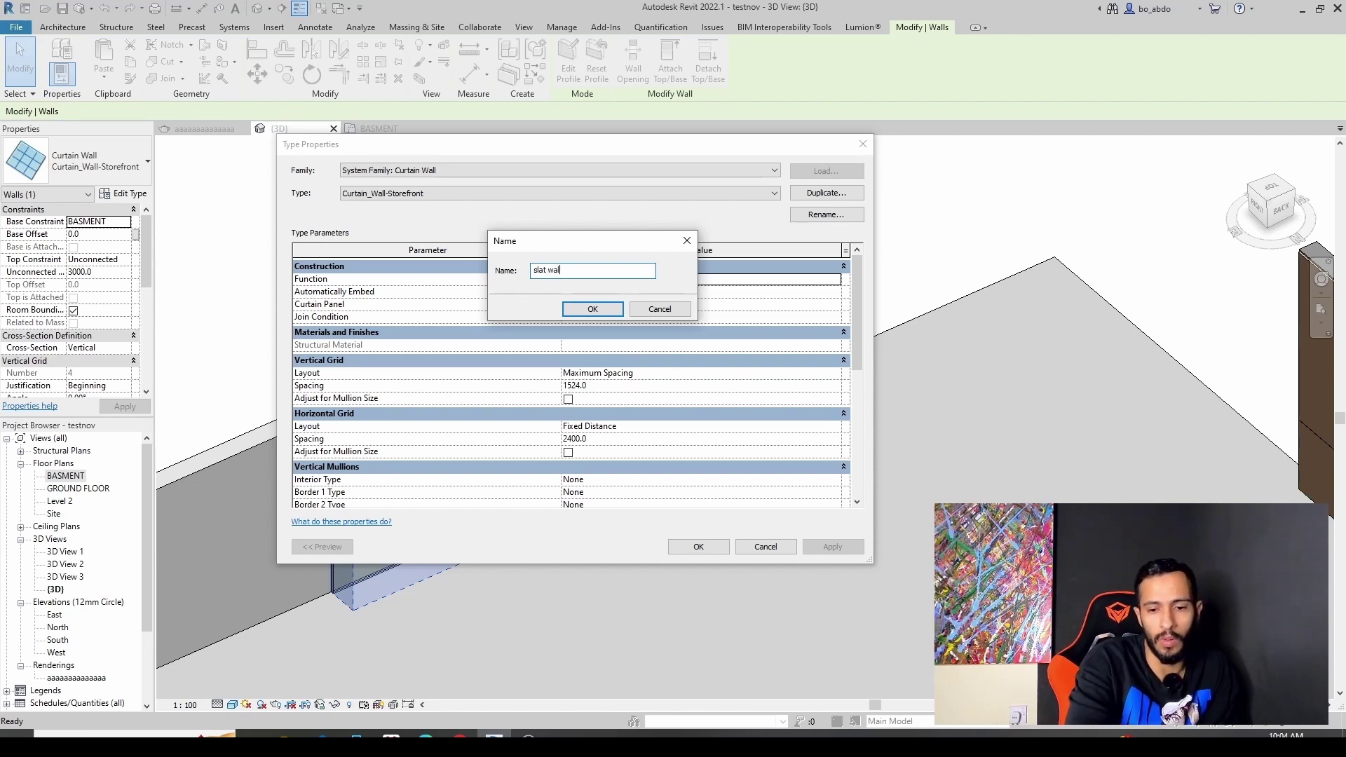
pyautogui.write('slat wall')
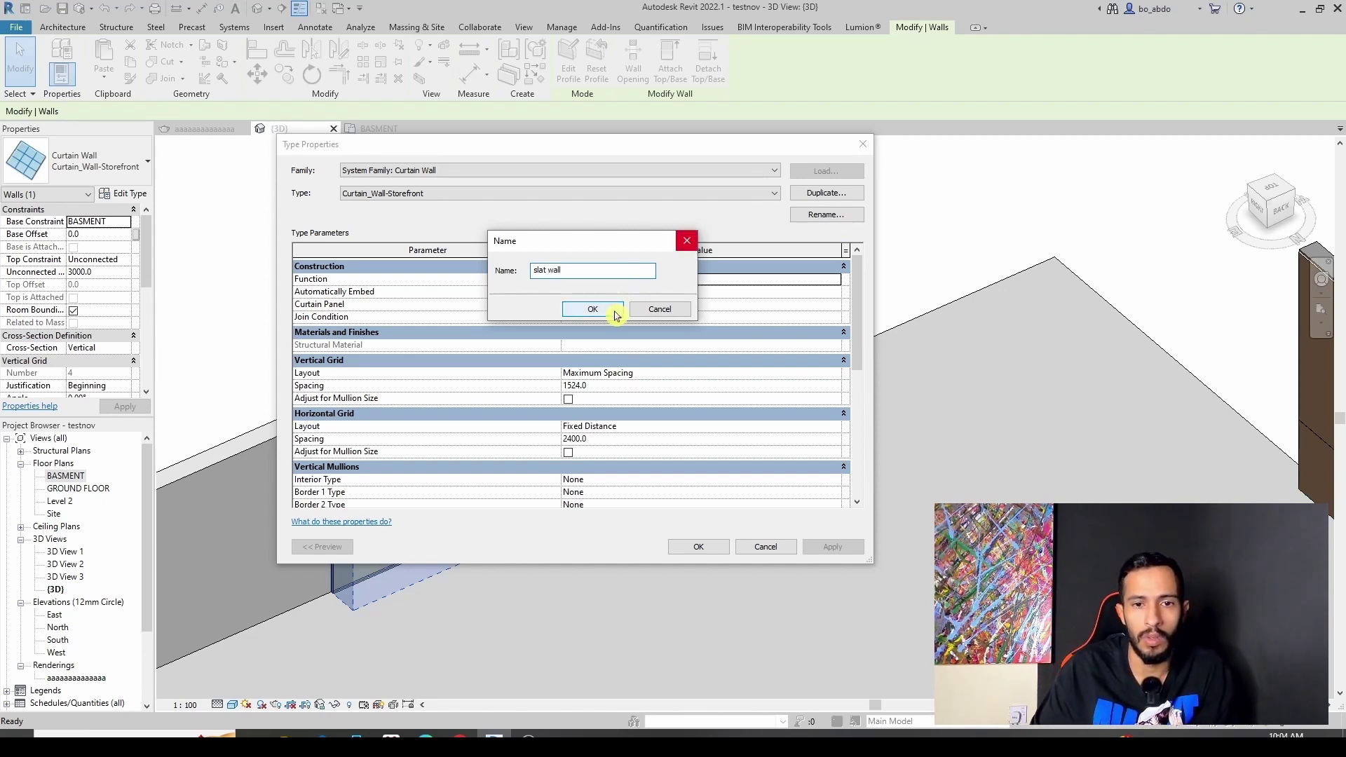
pyautogui.click(614, 314)
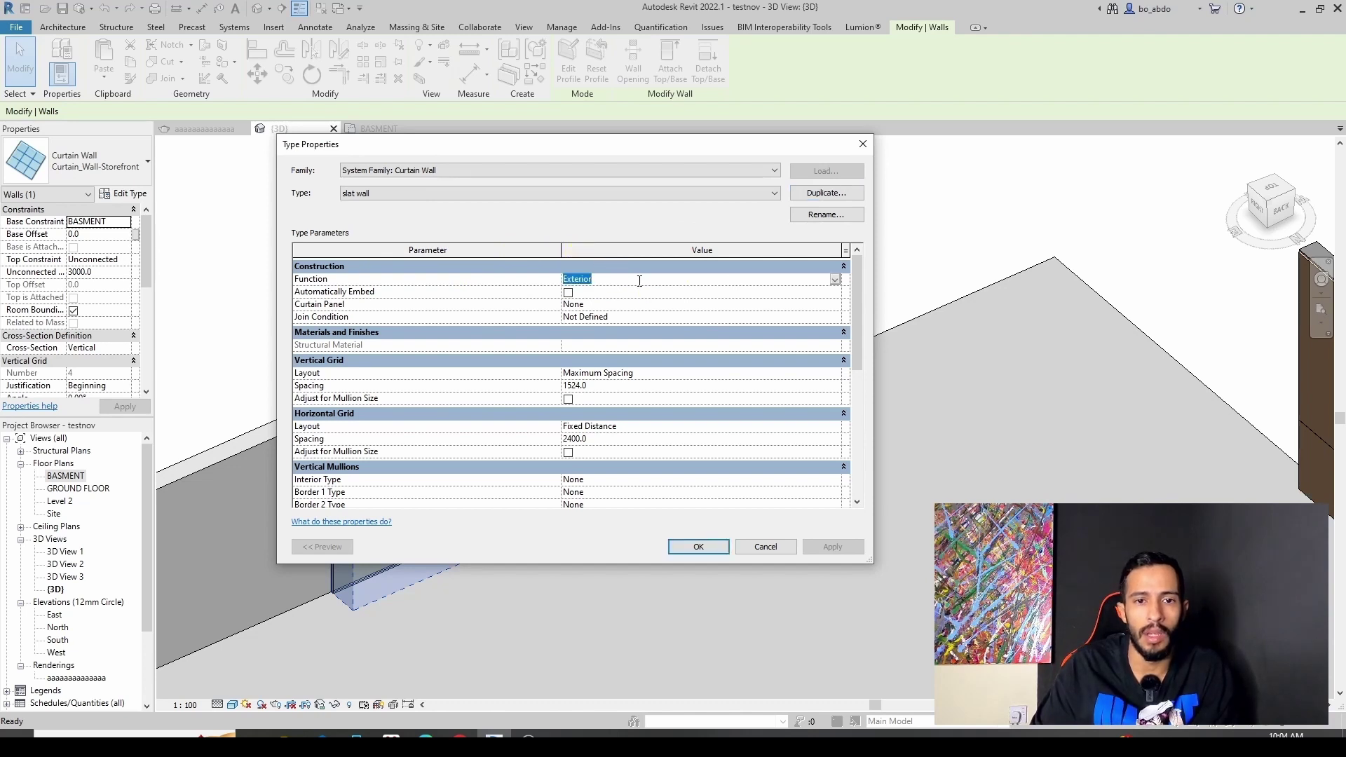
pyautogui.click(836, 280)
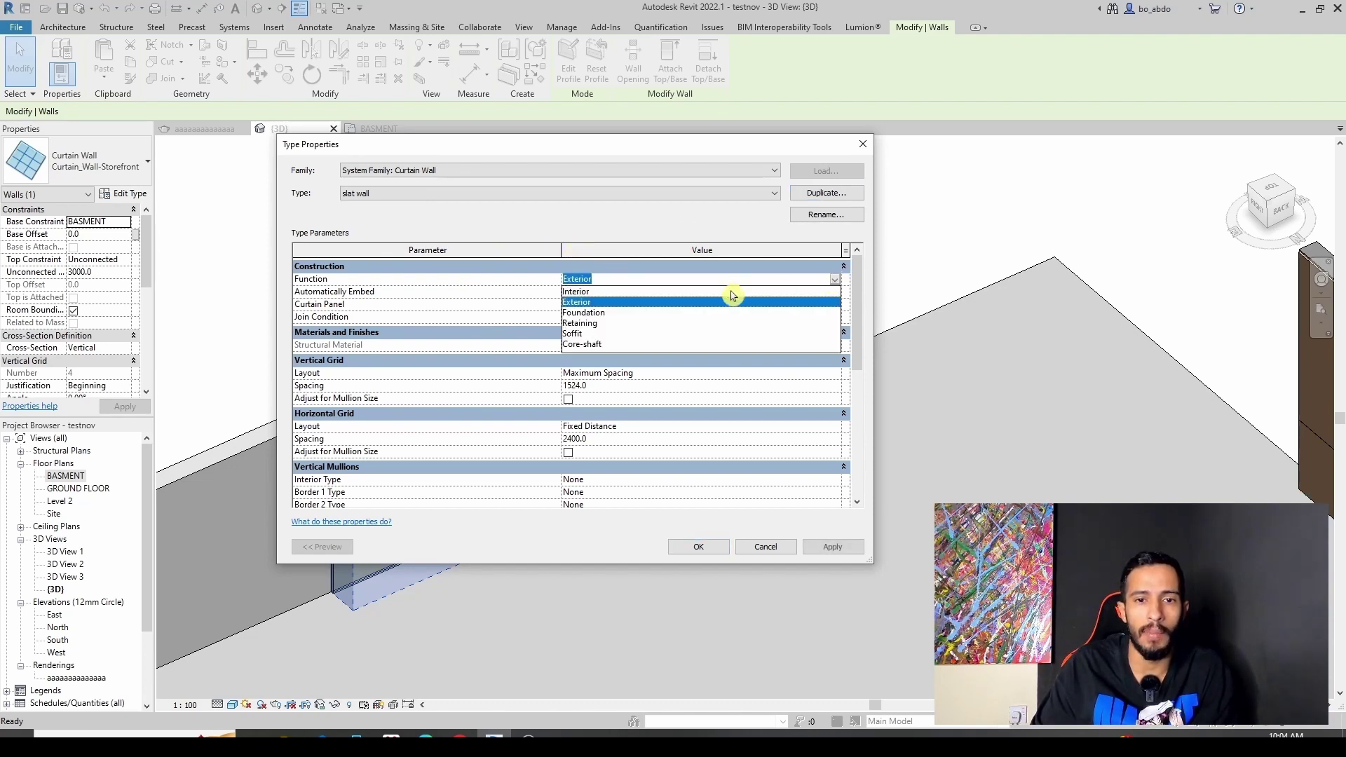
pyautogui.click(586, 293)
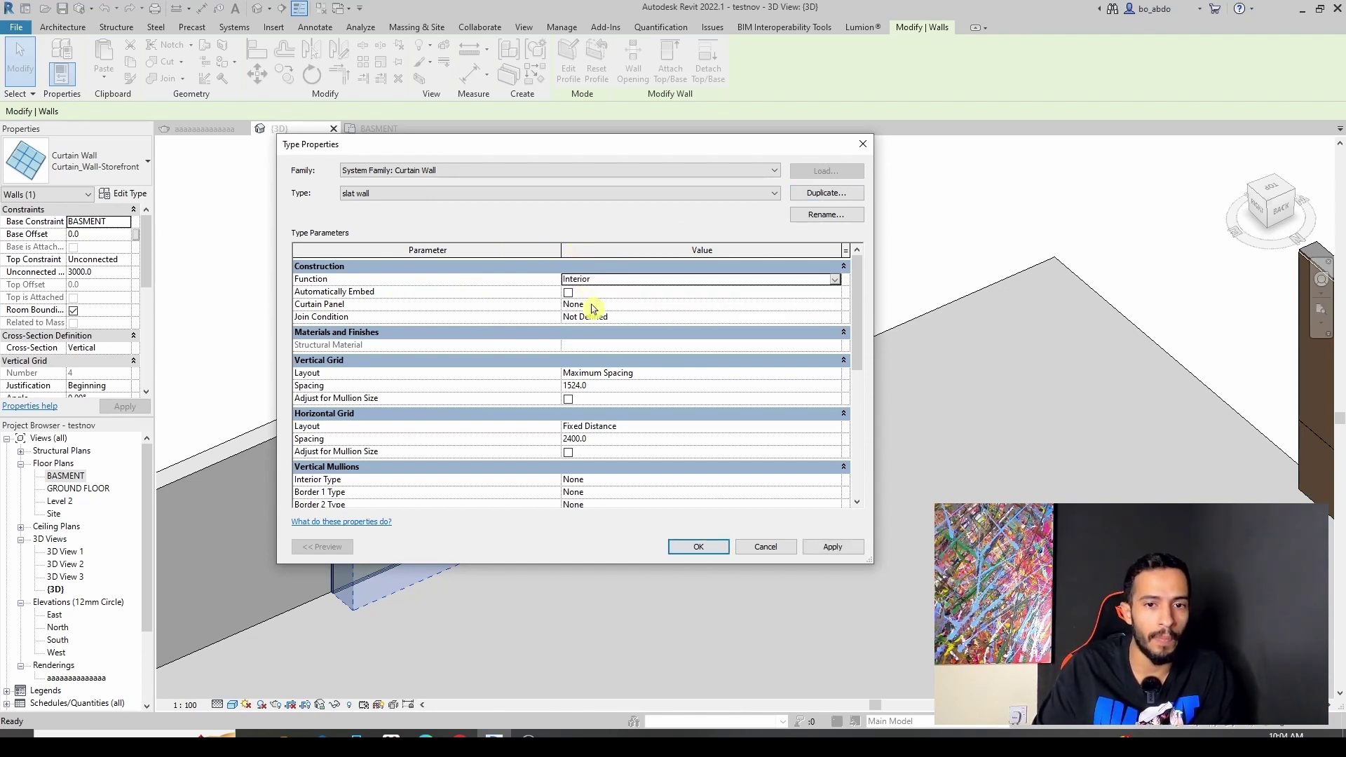
# Set the slat wall type's Curtain Panel to Curtain_Wall-Empty.
pyautogui.click(836, 305)
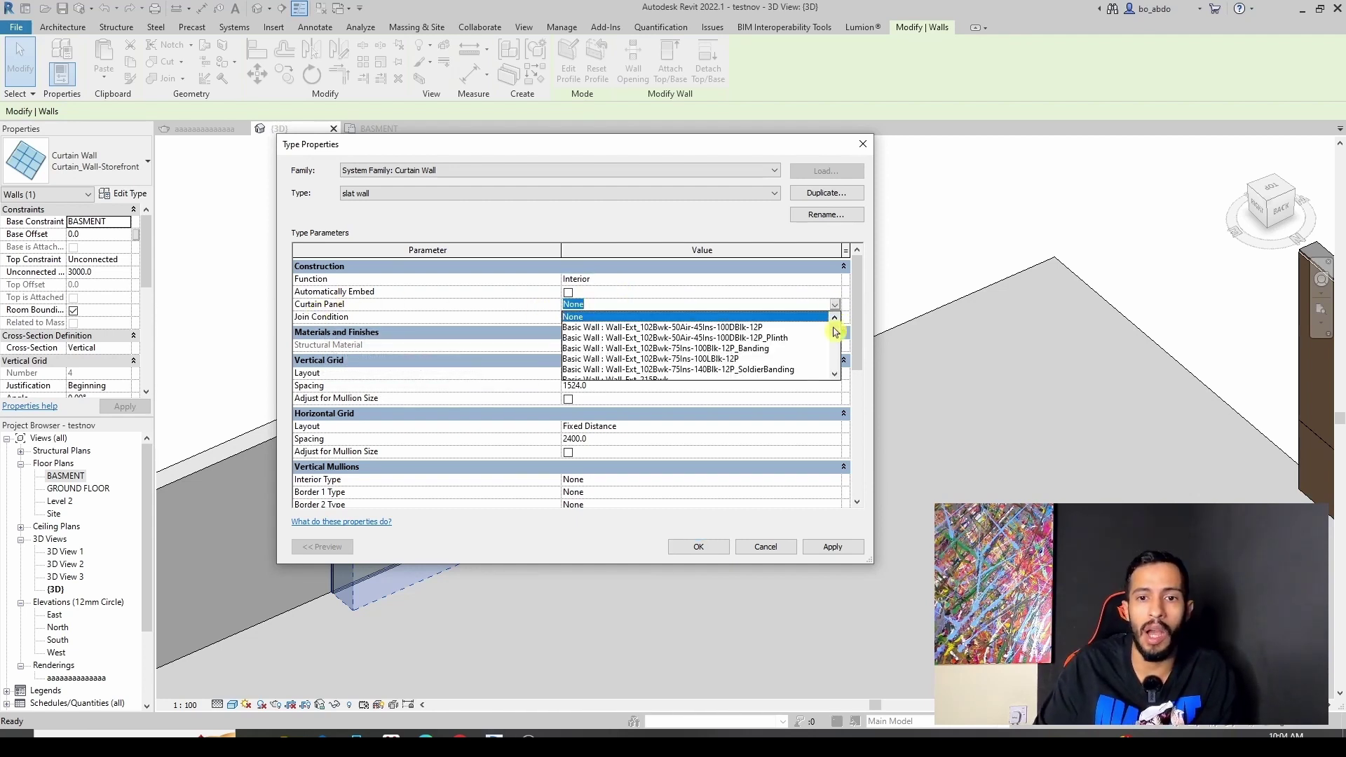
pyautogui.moveTo(836, 332); pyautogui.dragTo(841, 343)
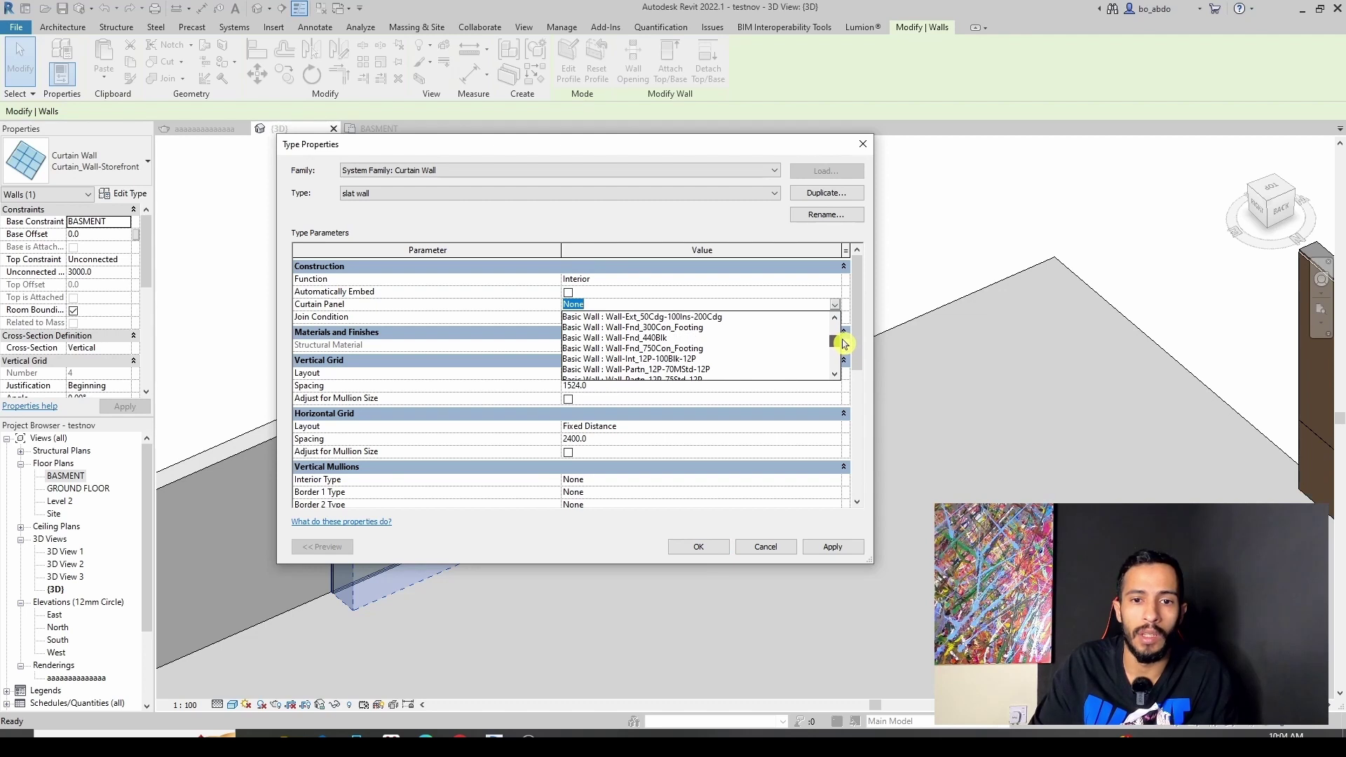
pyautogui.moveTo(842, 343); pyautogui.dragTo(839, 353)
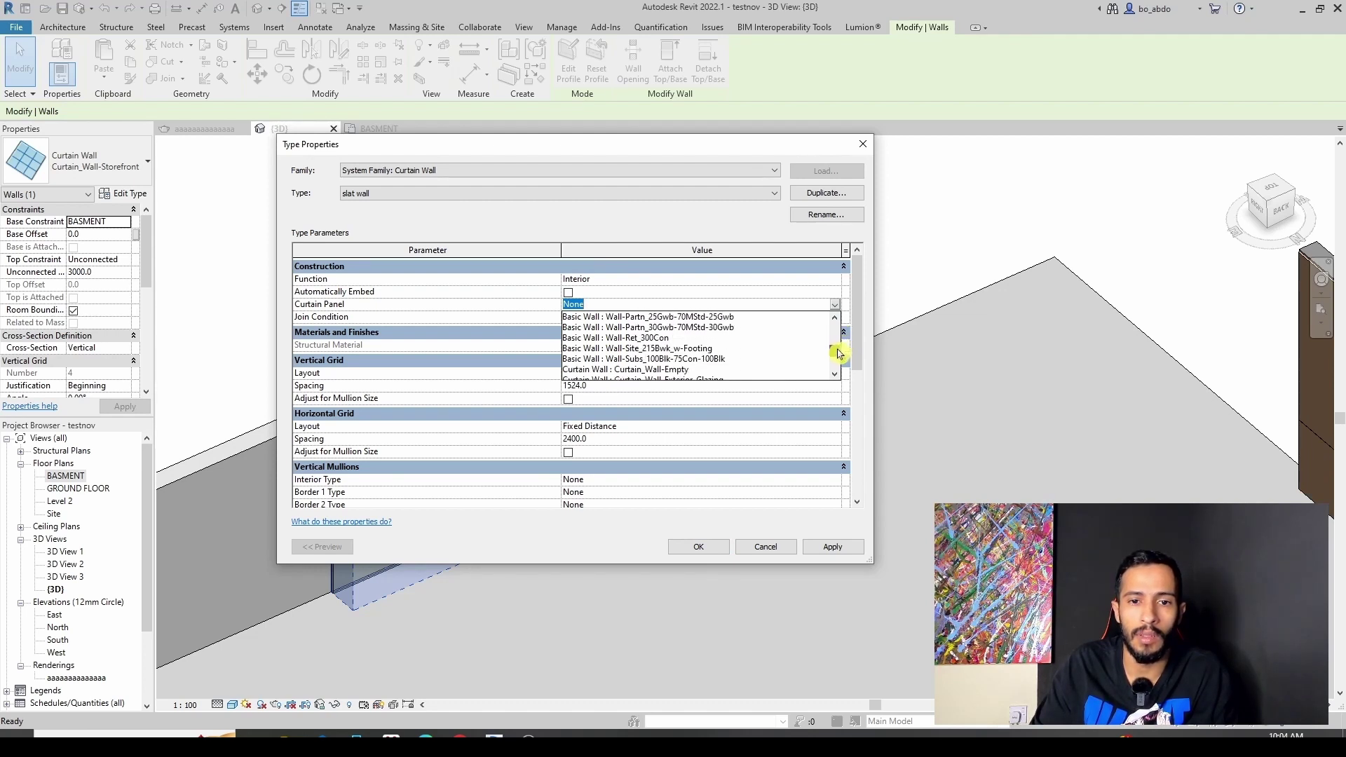
pyautogui.scroll(-1, 841, 355)
pyautogui.click(686, 338)
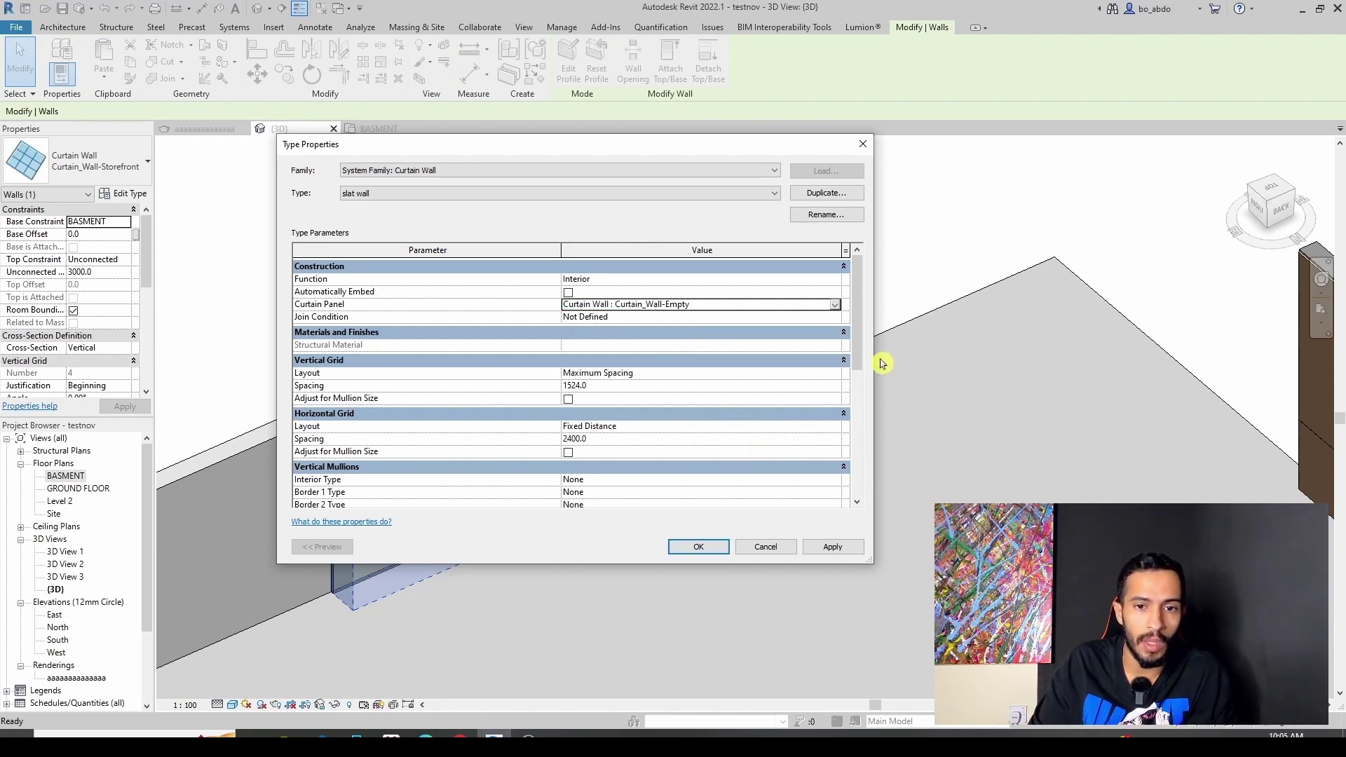
pyautogui.moveTo(862, 347); pyautogui.dragTo(862, 372)
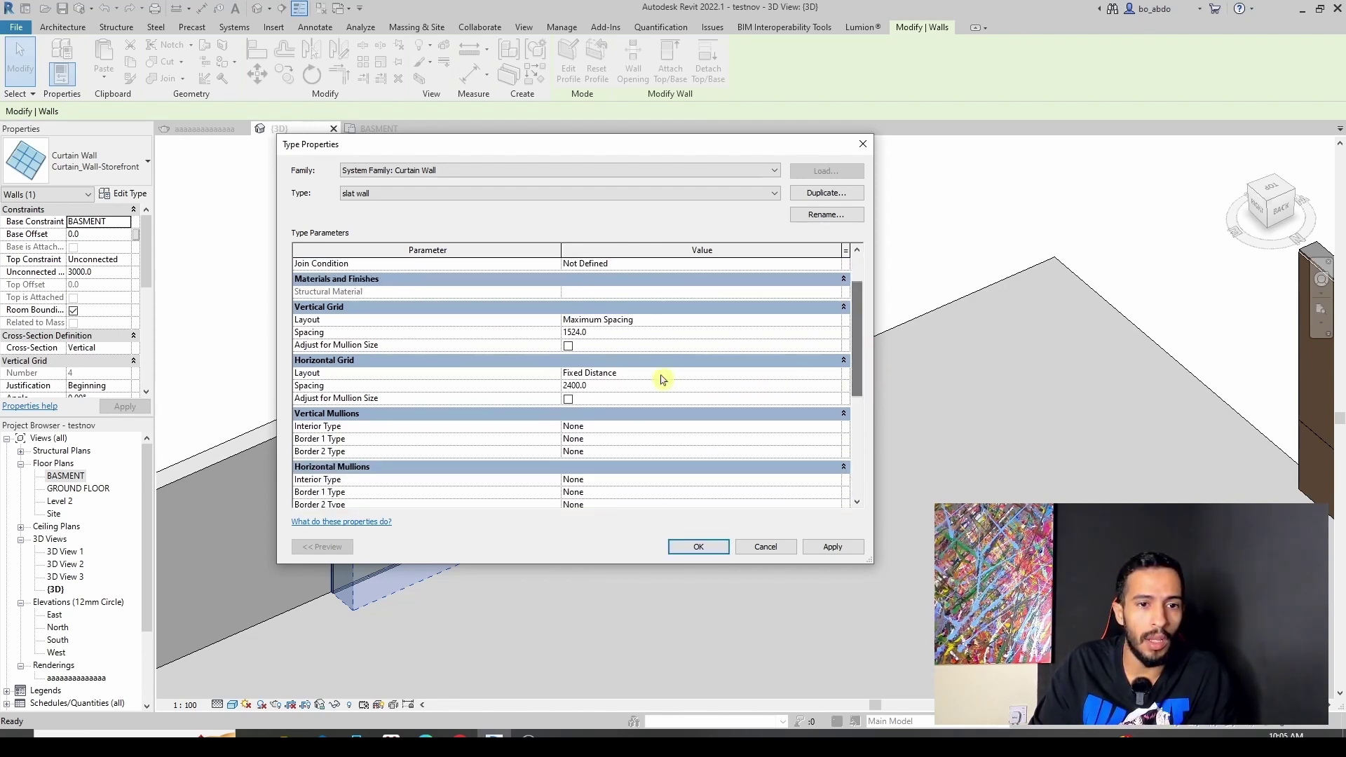
# Remove the horizontal grid lines from the type's Horizontal Grid layout.
pyautogui.click(833, 381)
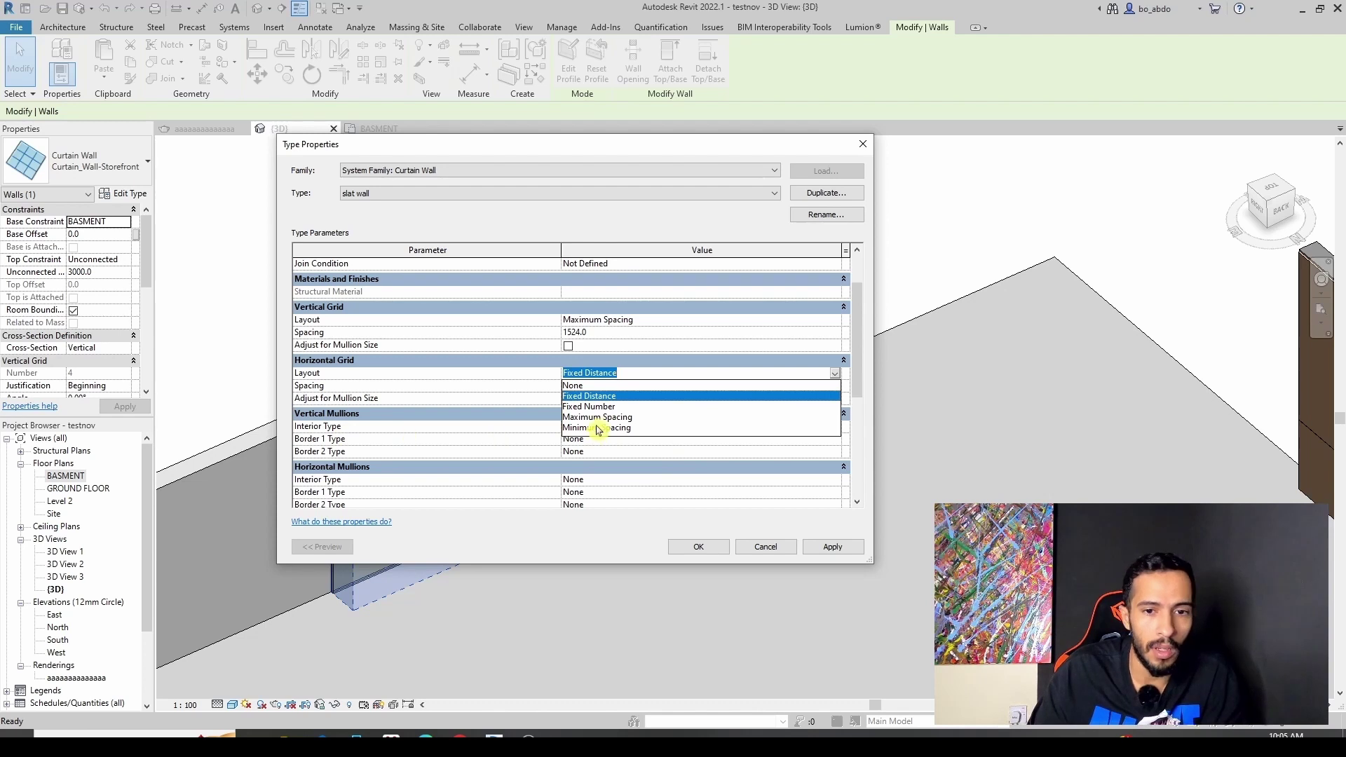
pyautogui.click(567, 386)
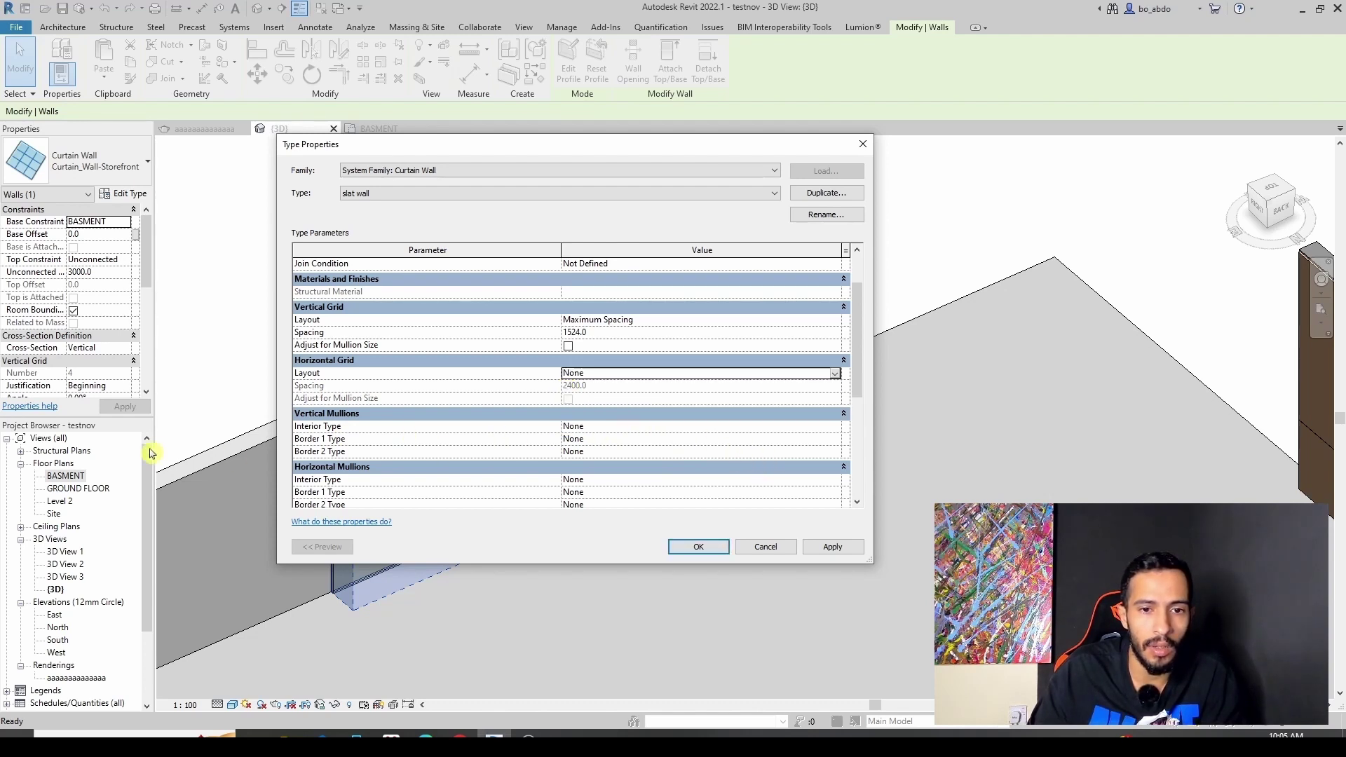
pyautogui.scroll(-1, 792, 433)
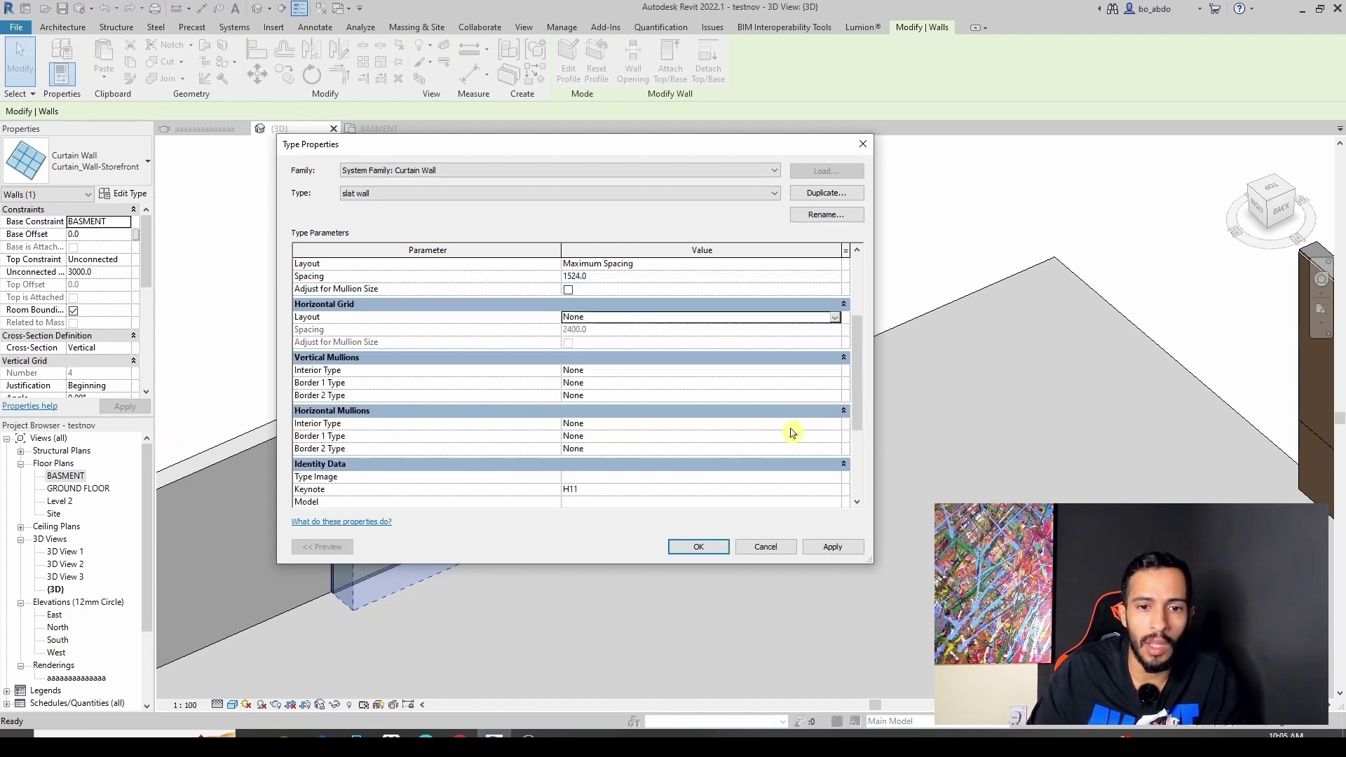
pyautogui.scroll(1, 575, 414)
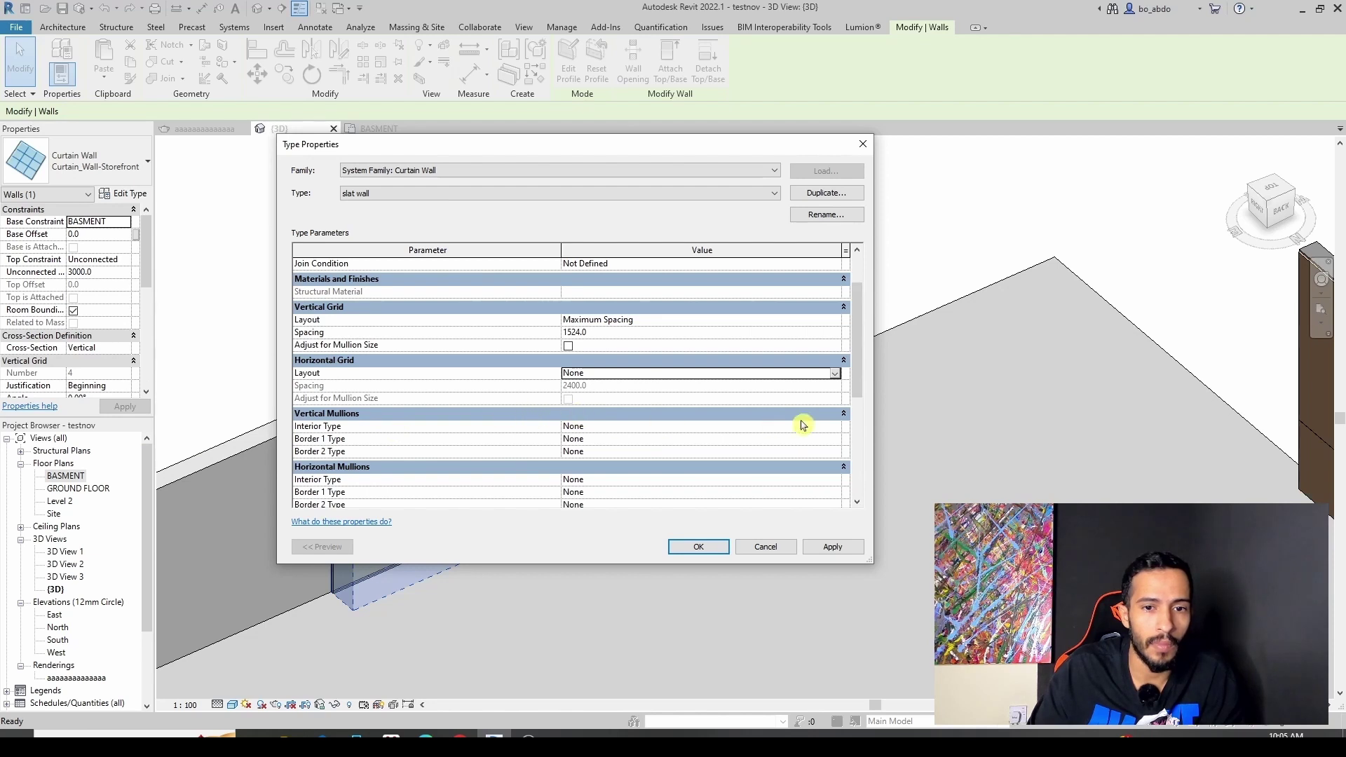
# Make interior and both border vertical mullions Rectangular Mullion 30mm_Square.
pyautogui.click(838, 430)
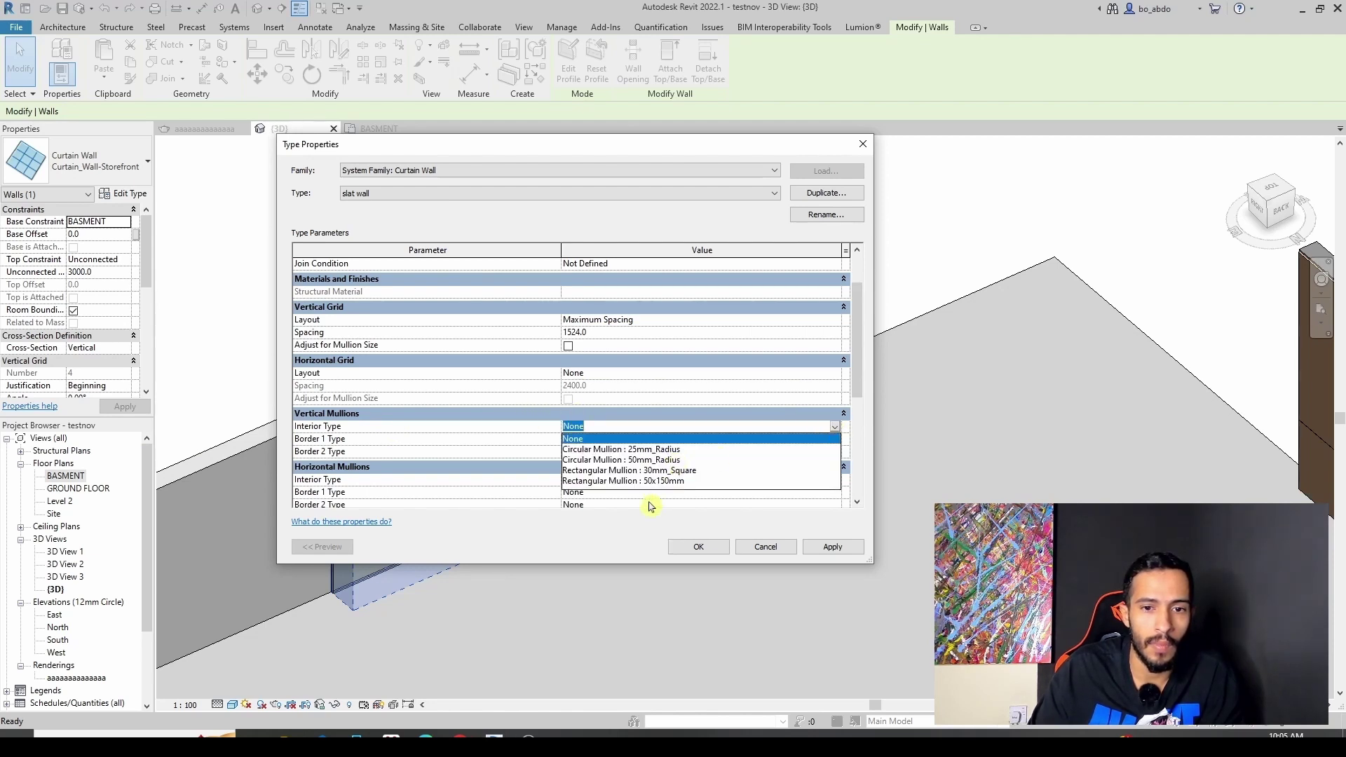
pyautogui.click(673, 473)
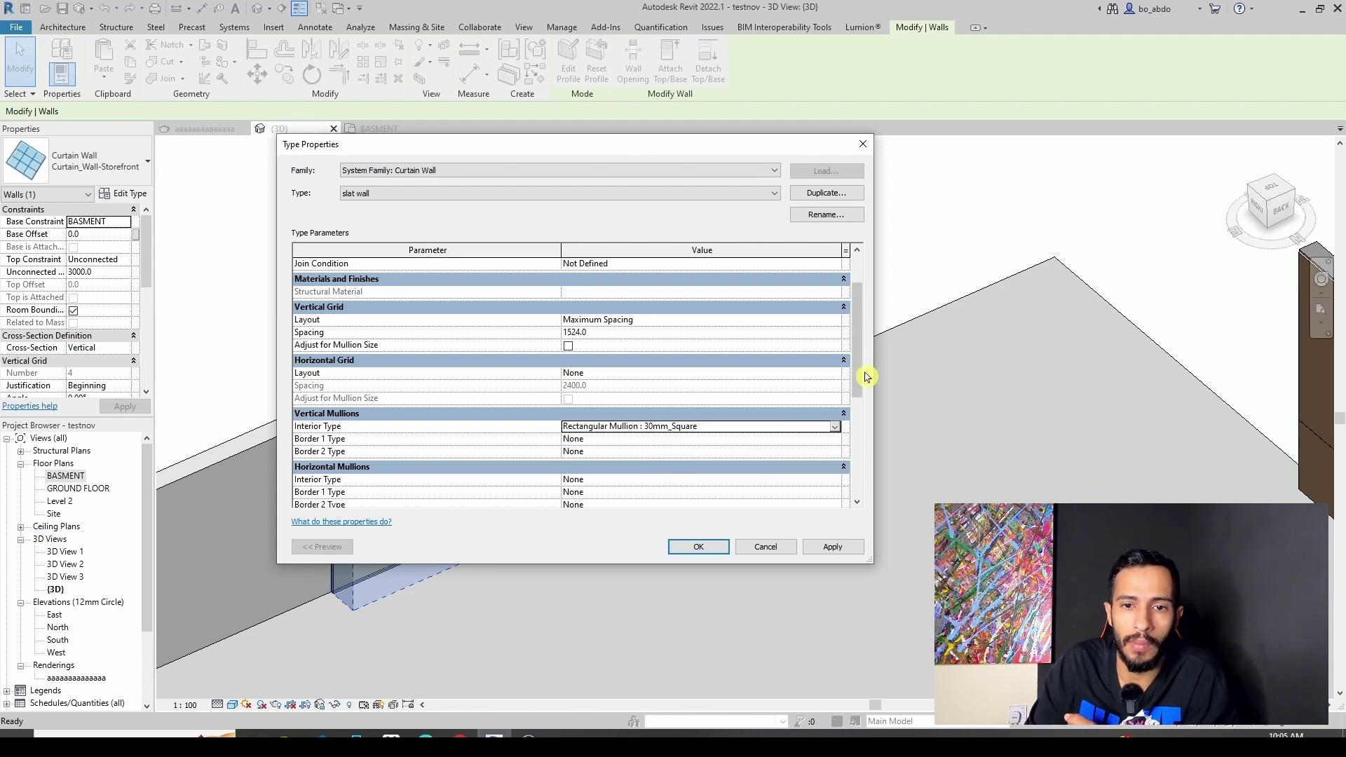
pyautogui.moveTo(859, 363)
pyautogui.mouseDown()
pyautogui.moveTo(859, 326)
pyautogui.moveTo(862, 385)
pyautogui.mouseUp()
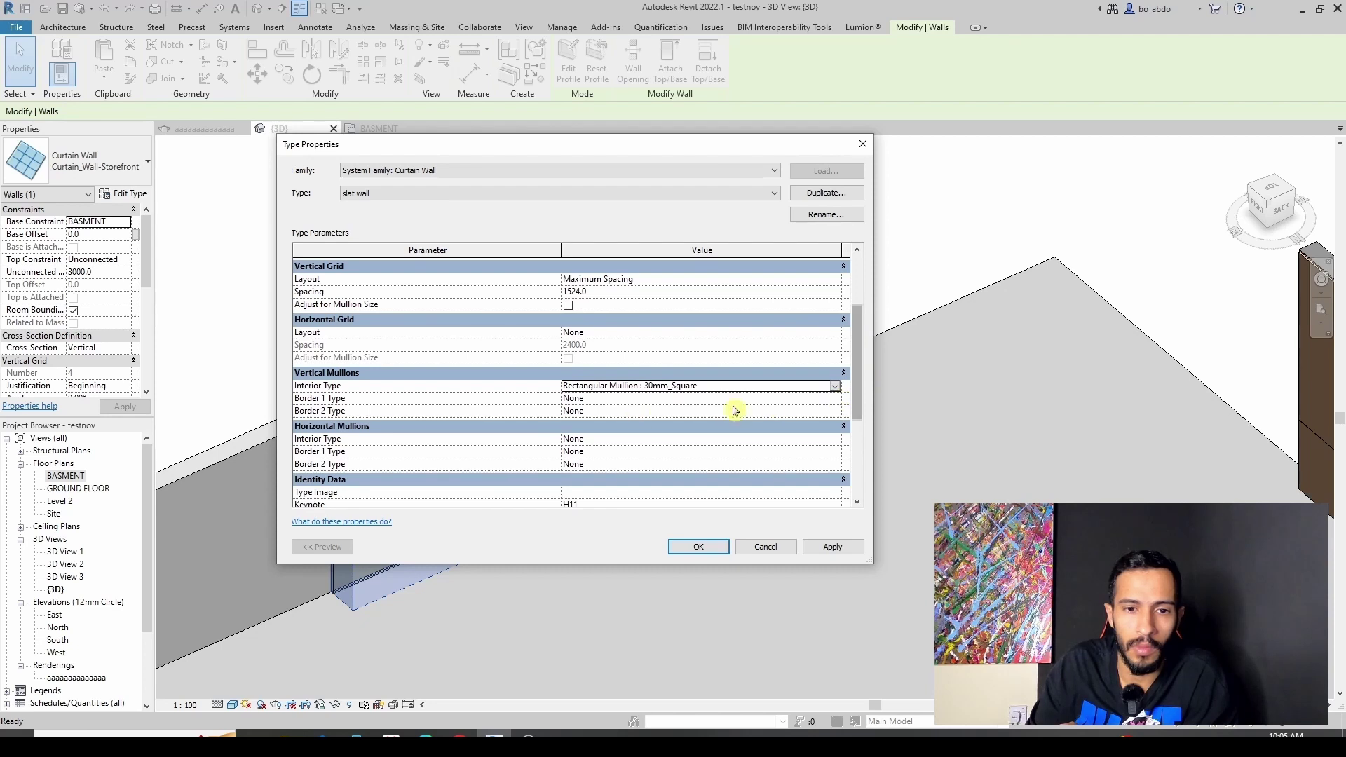
pyautogui.click(828, 399)
pyautogui.click(829, 398)
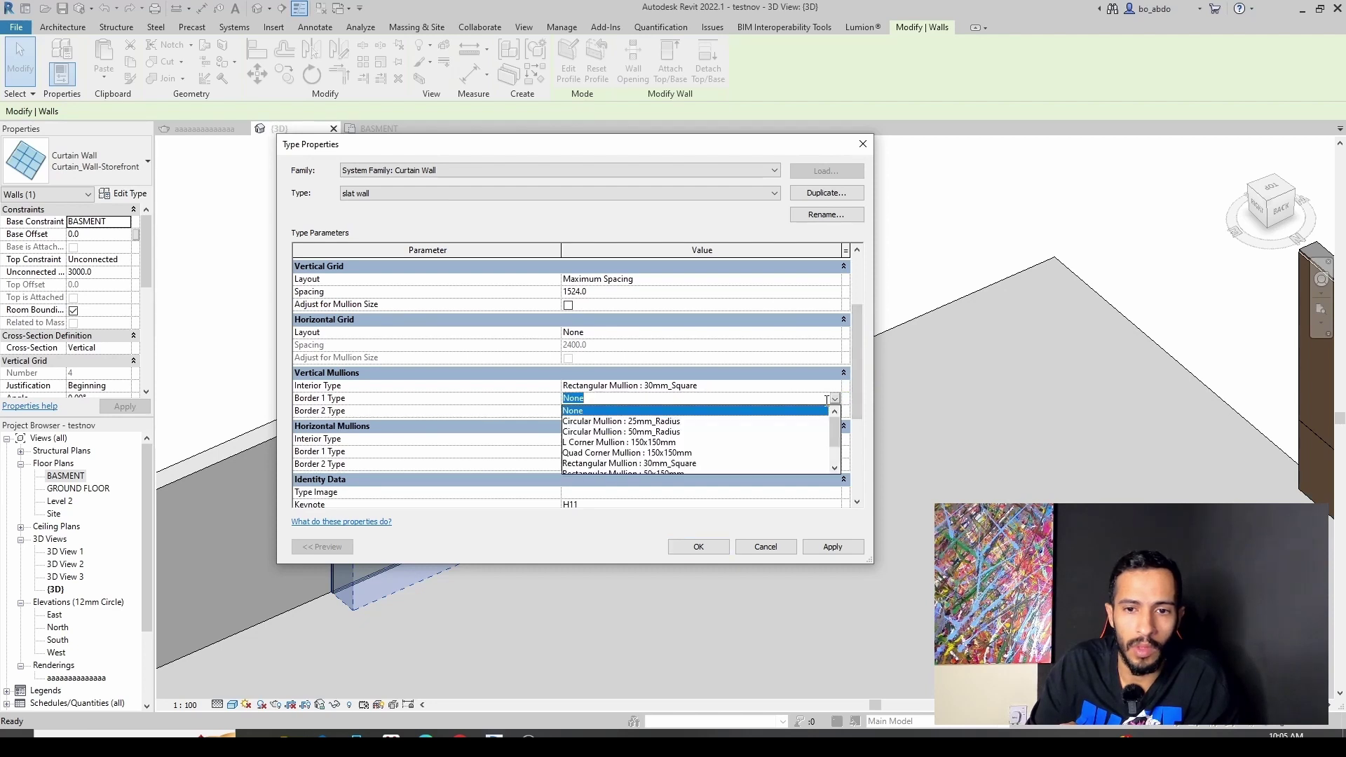
pyautogui.click(680, 464)
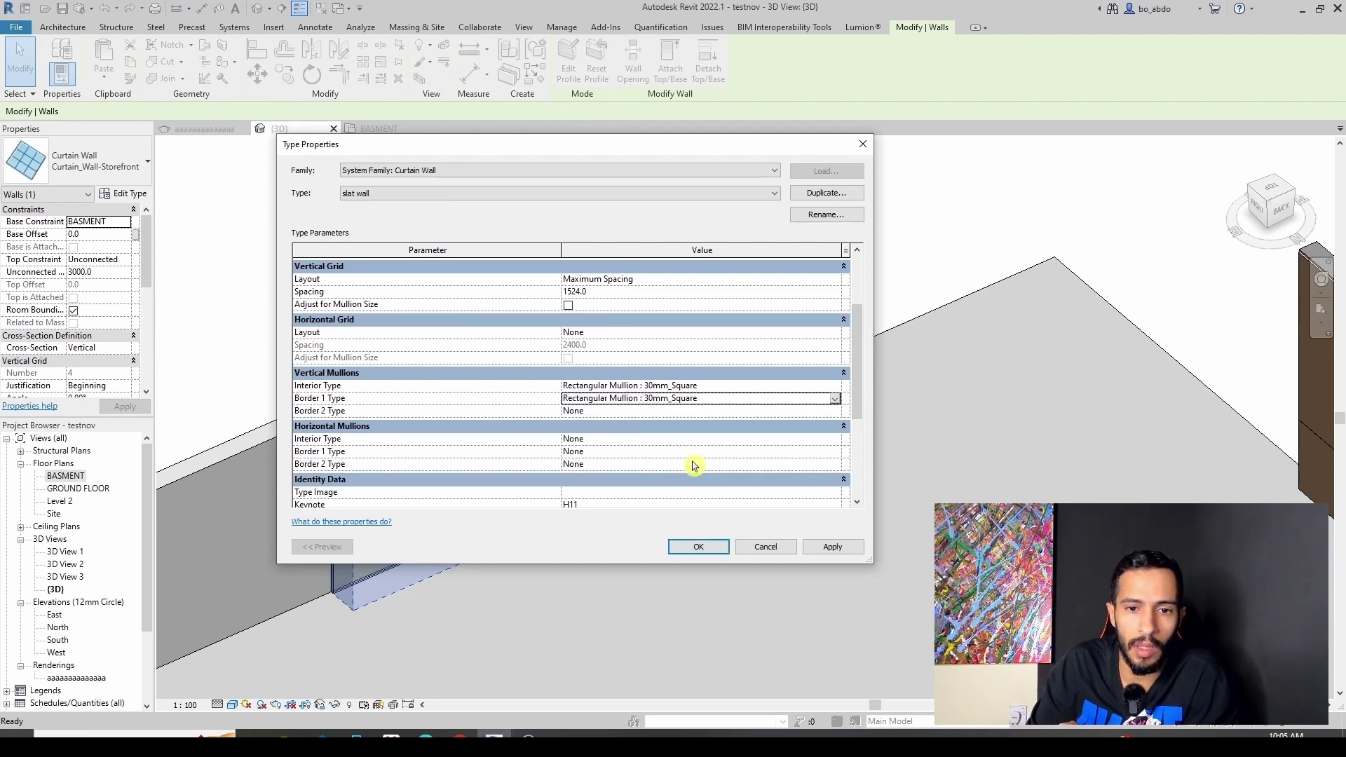
pyautogui.click(838, 412)
pyautogui.click(837, 412)
pyautogui.click(670, 476)
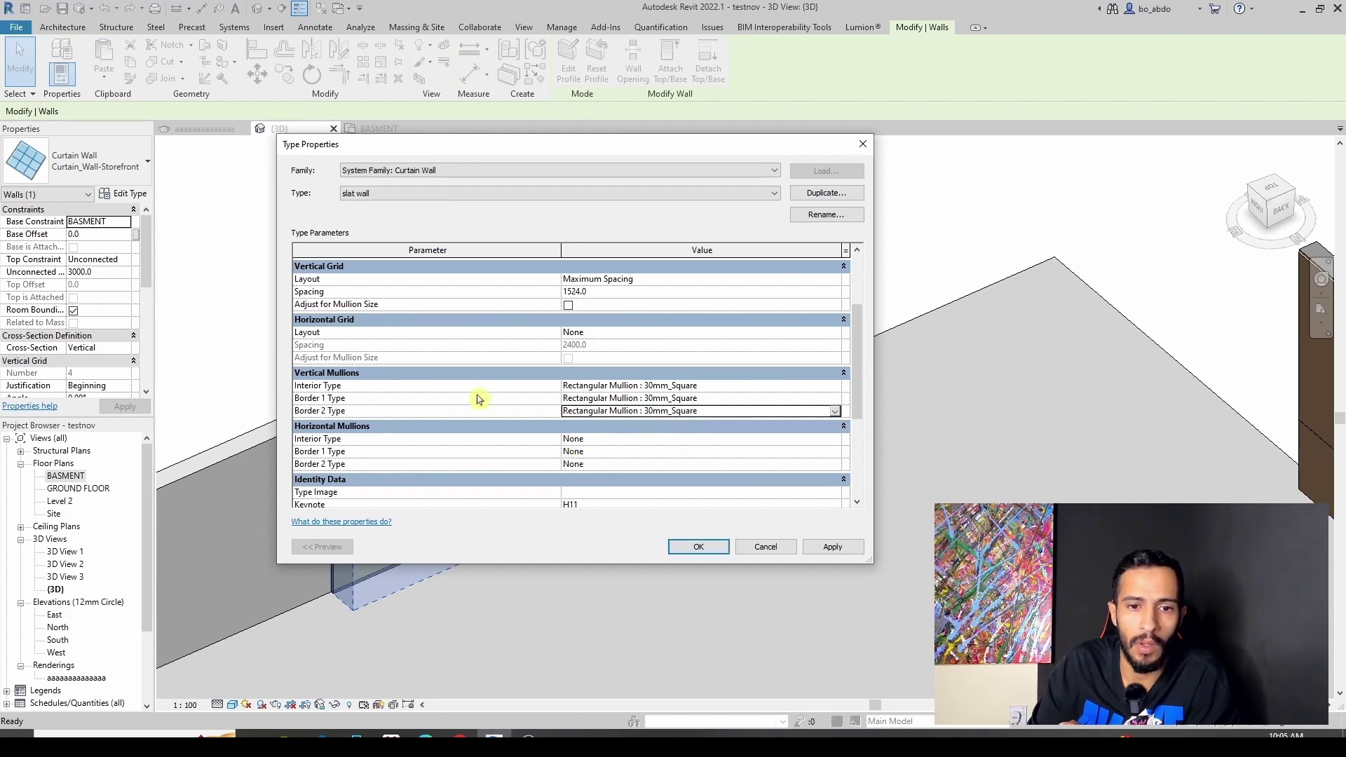
pyautogui.scroll(2, 491, 401)
# Set Vertical Grid Layout to Fixed Distance with 60 spacing and apply the type.
pyautogui.click(594, 357)
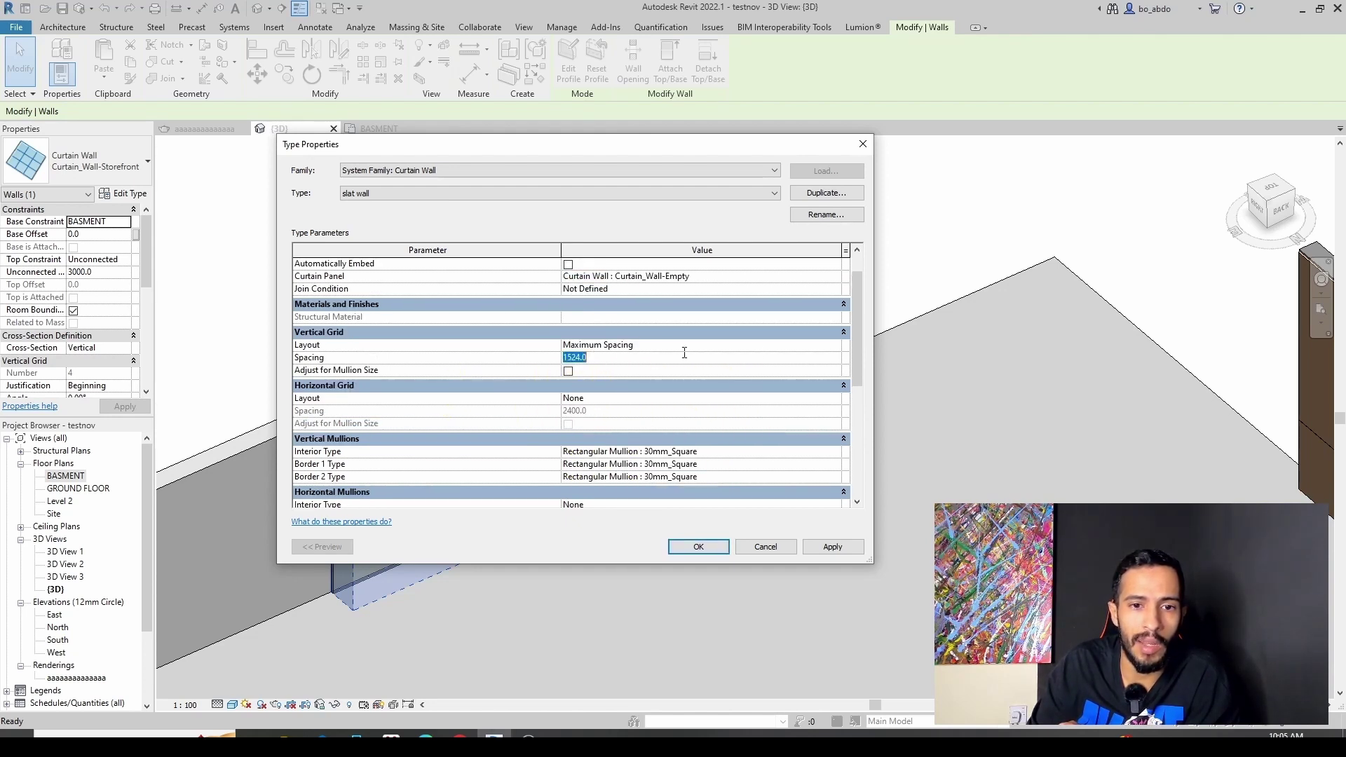
pyautogui.click(838, 347)
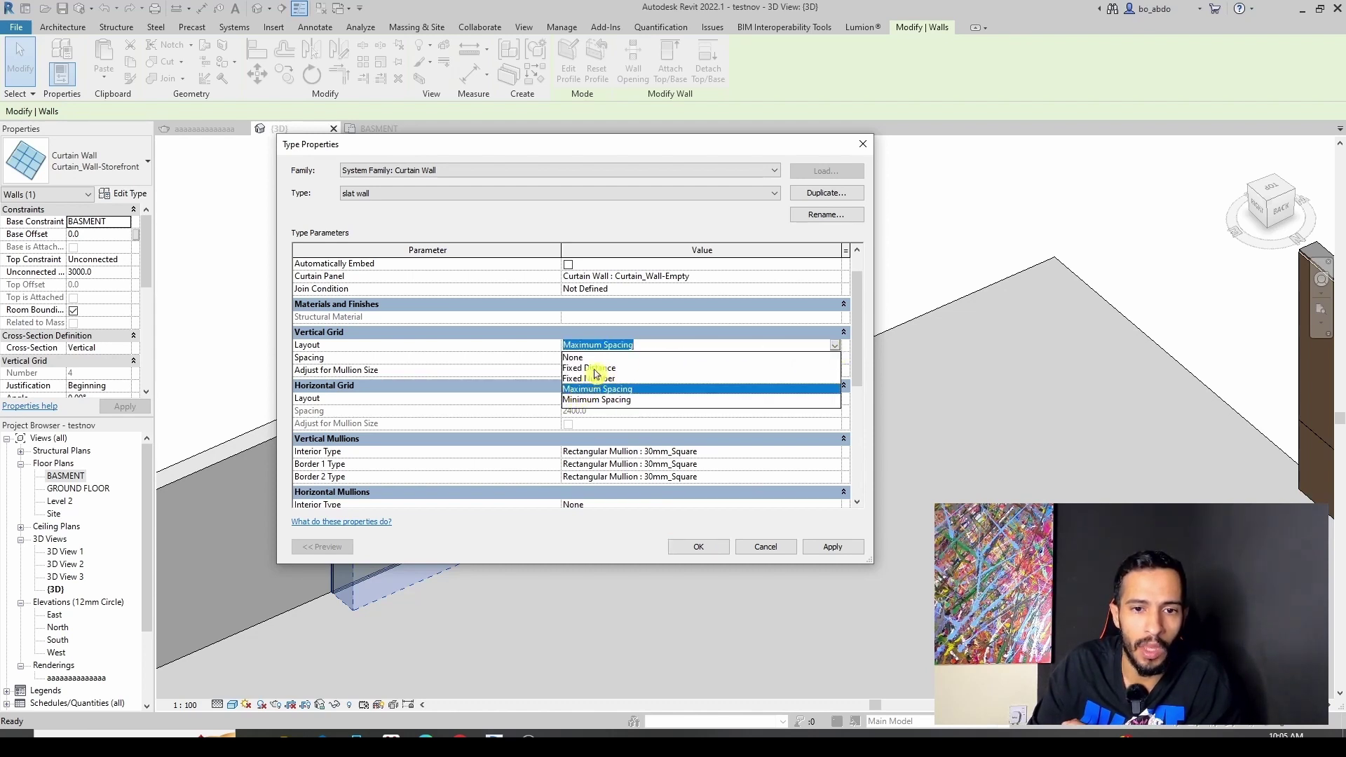
pyautogui.click(594, 367)
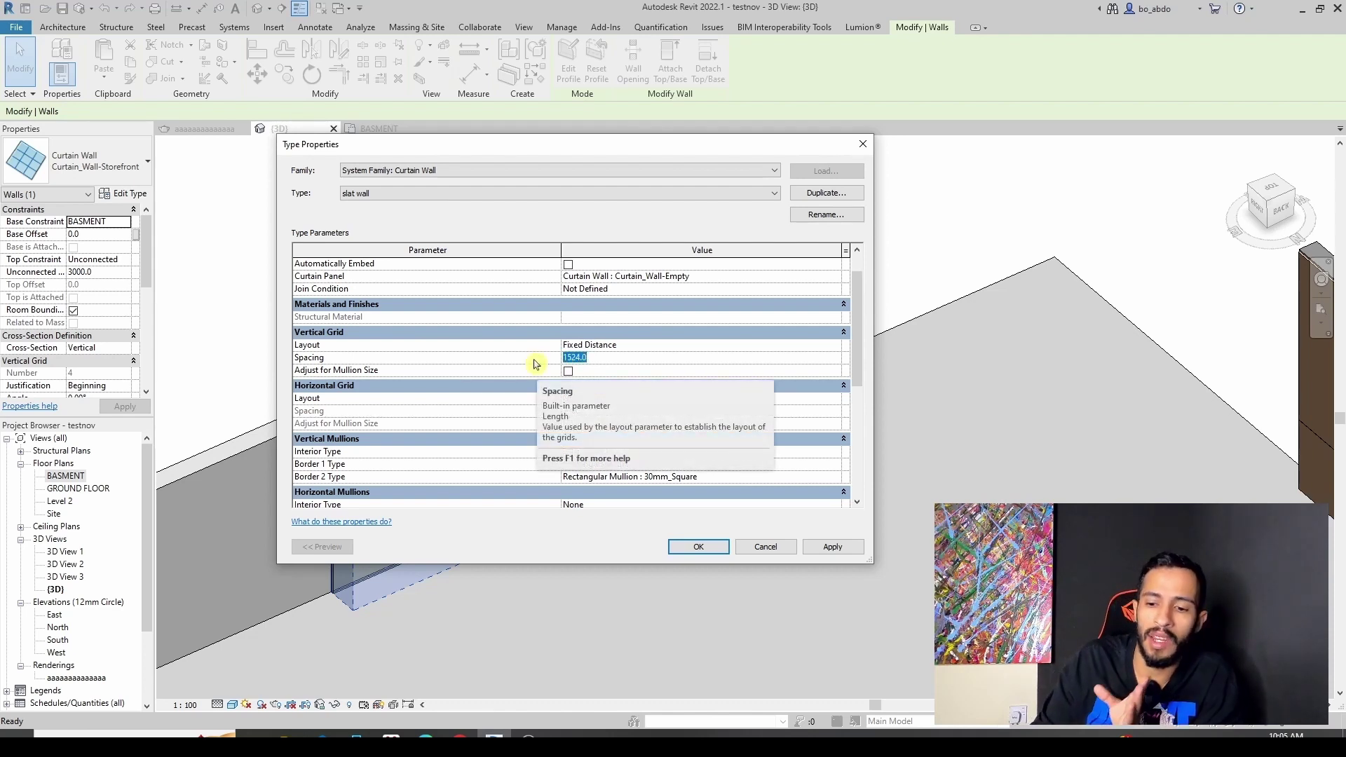
pyautogui.write('60')
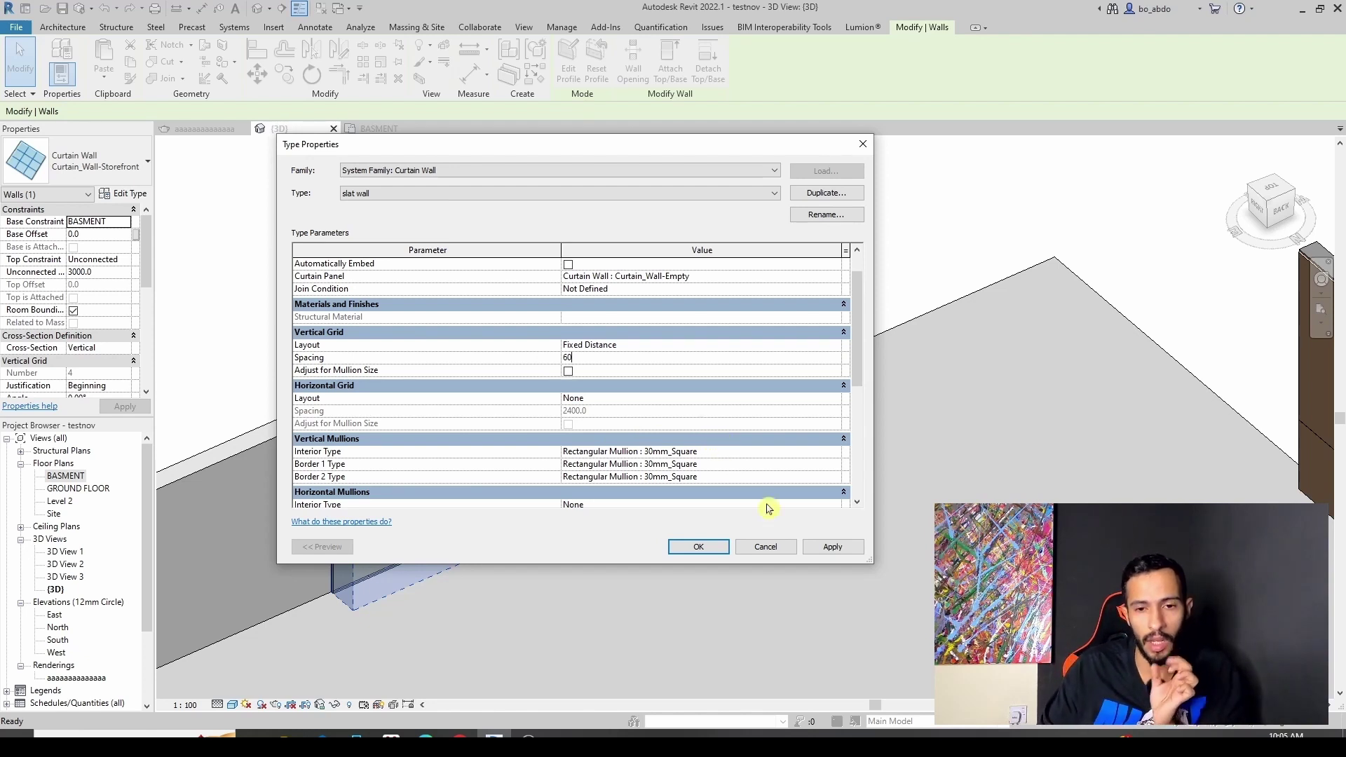
pyautogui.scroll(-2, 636, 455)
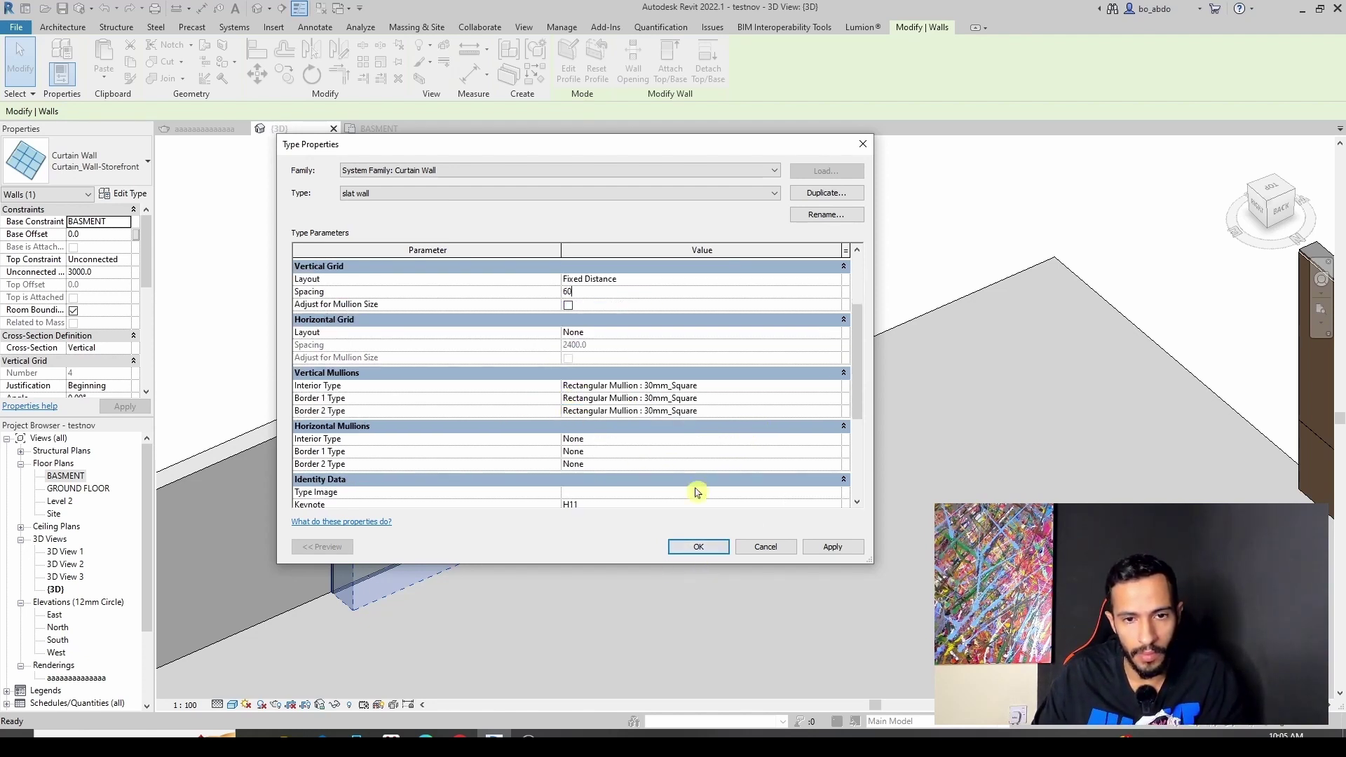
pyautogui.click(702, 547)
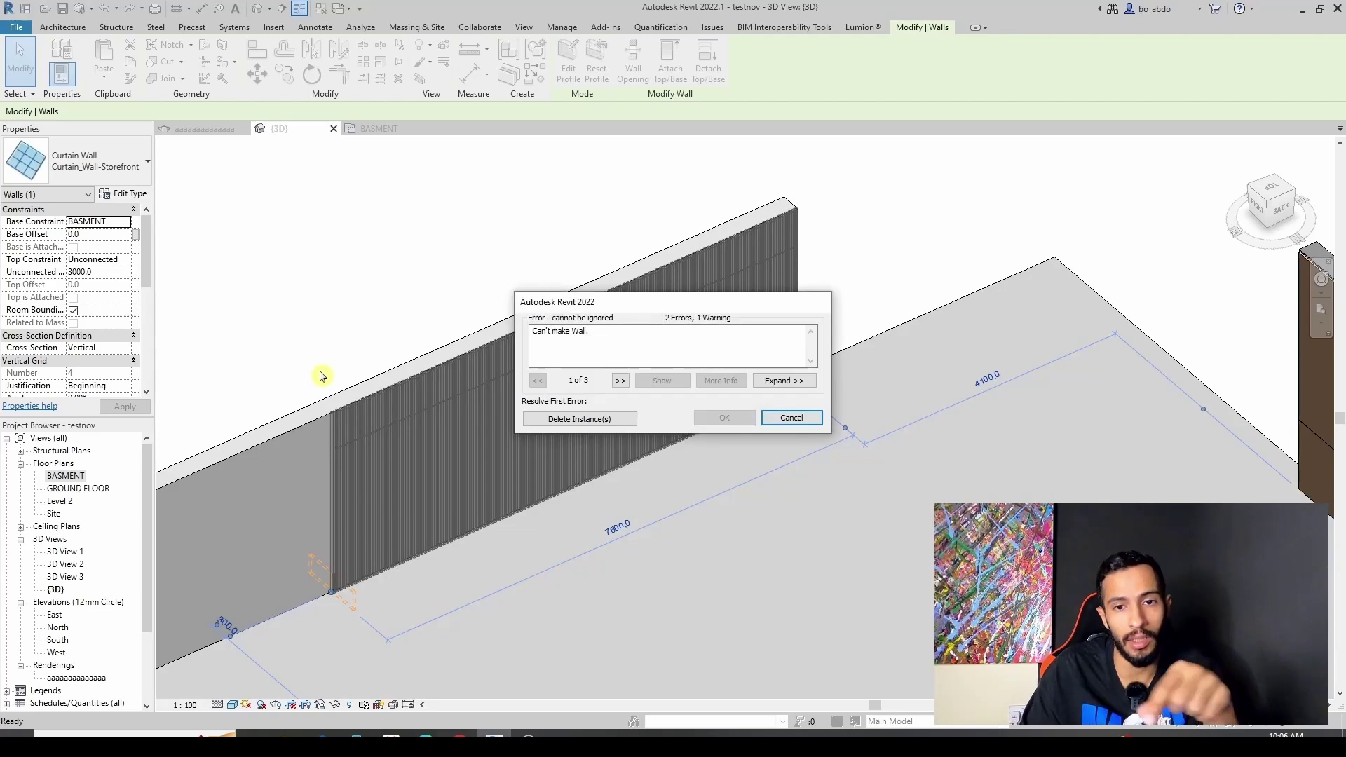
# Clear the 'Can't make Wall' error with Delete Instance(s) and zoom toward the slat wall.
pyautogui.click(582, 419)
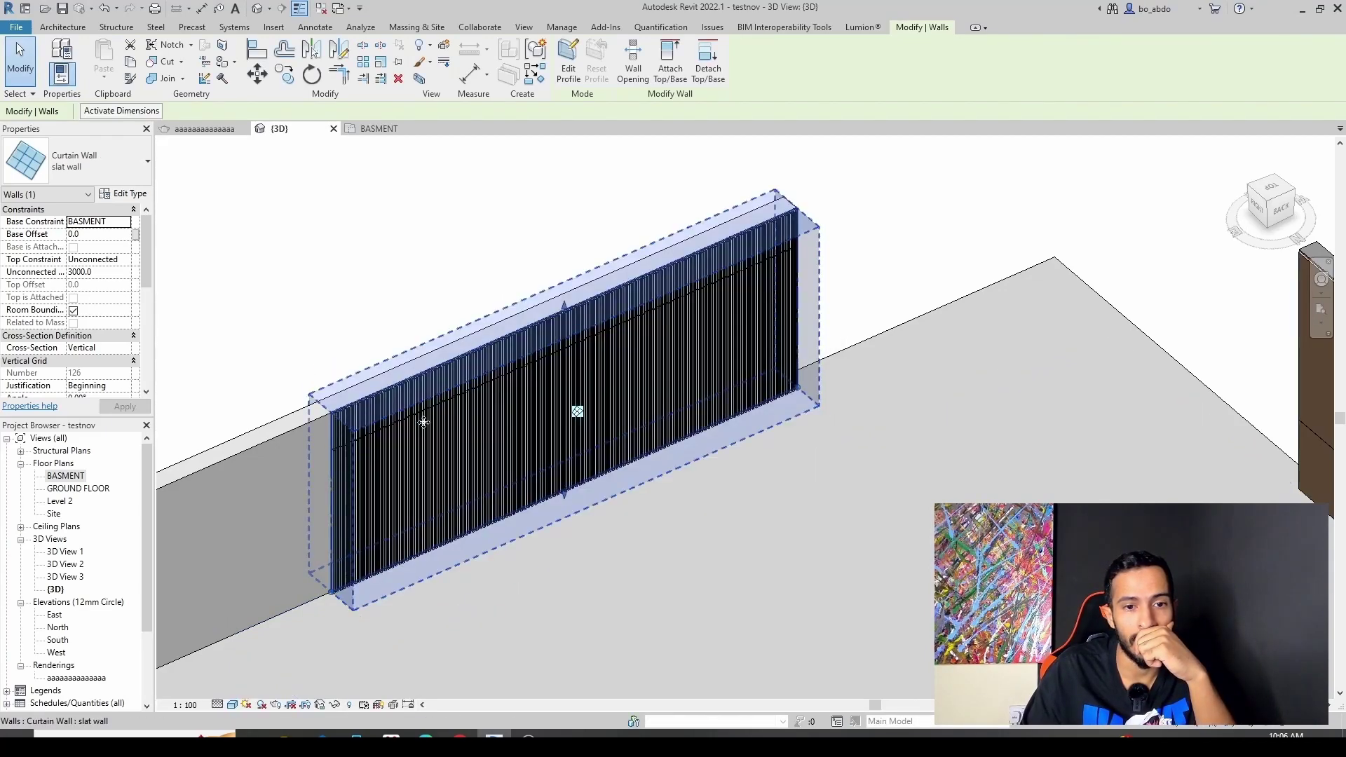
pyautogui.scroll(2, 424, 421)
pyautogui.scroll(2, 424, 422)
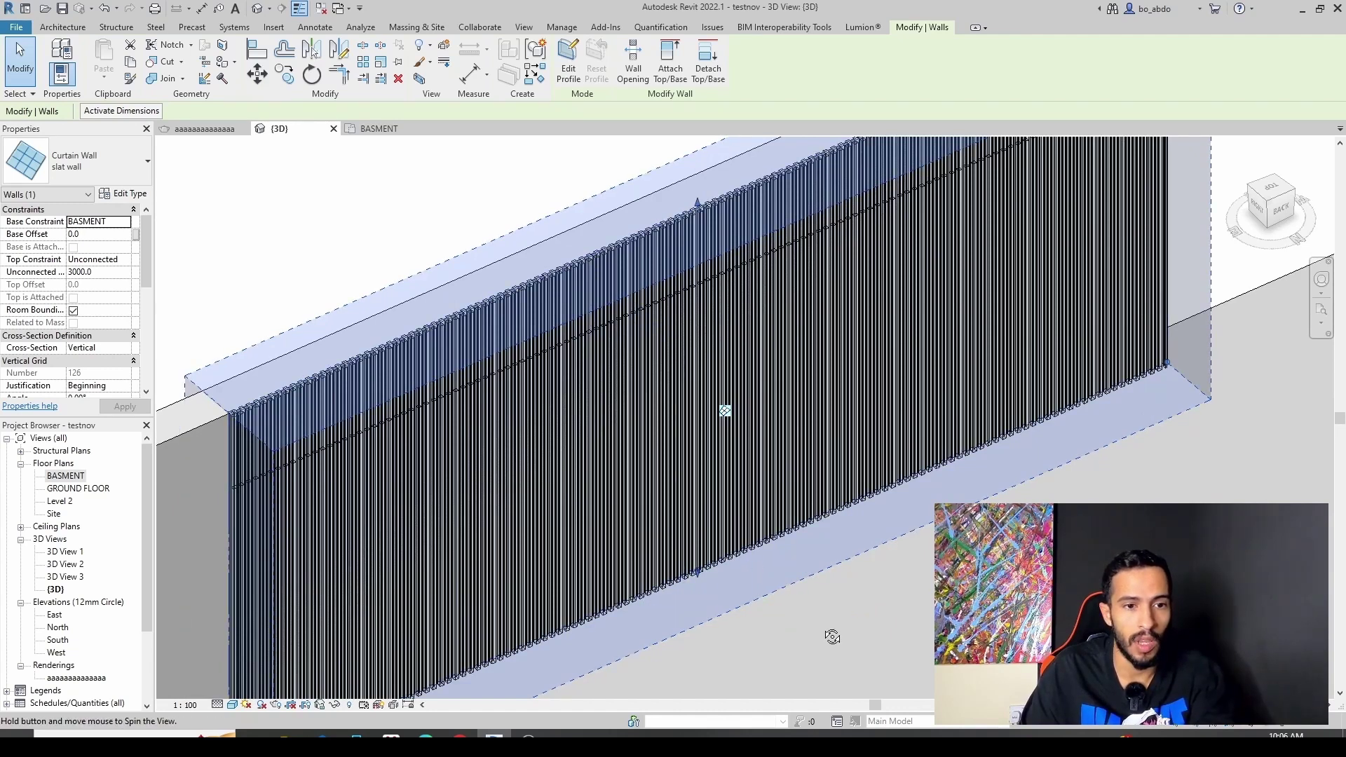
pyautogui.scroll(3, 325, 264)
pyautogui.scroll(2, 355, 300)
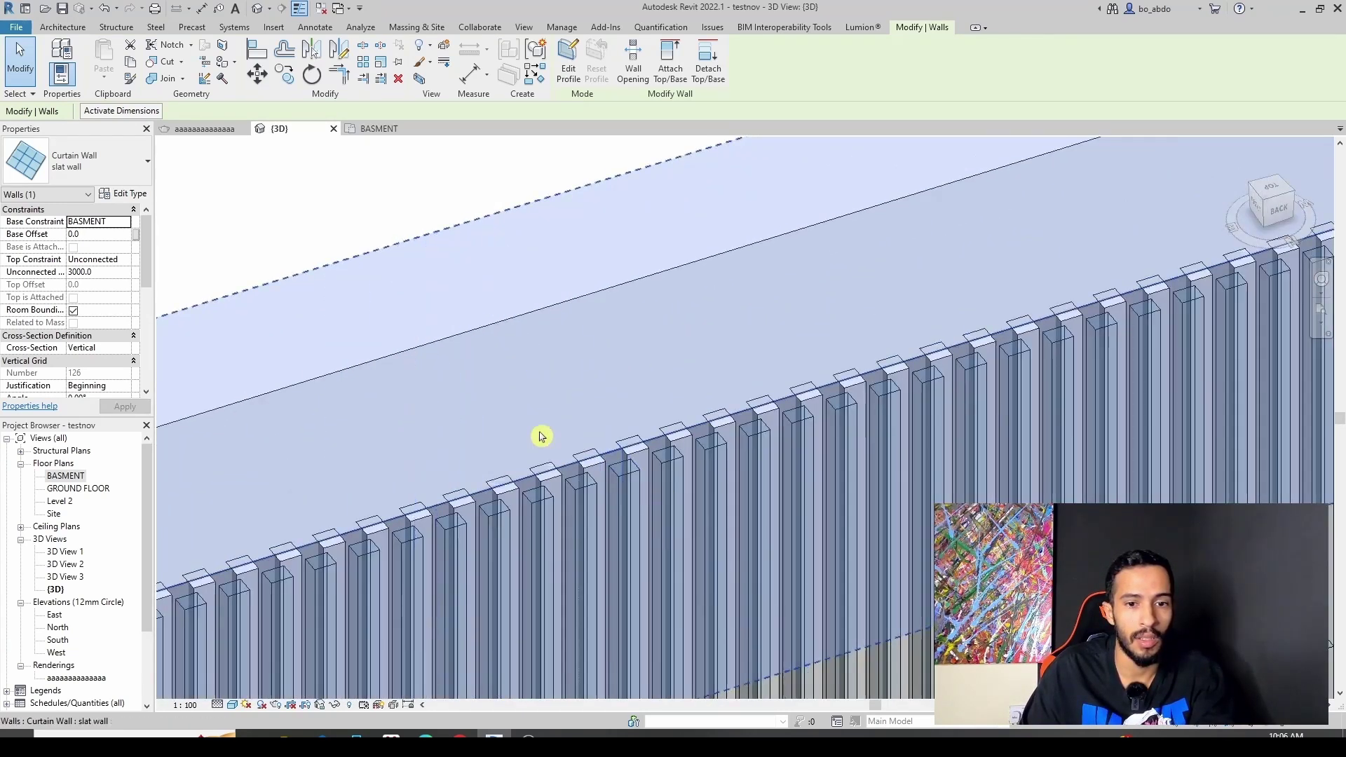
# Zoom in on the slats and select one empty curtain panel between them.
pyautogui.click(379, 204)
pyautogui.scroll(3, 565, 452)
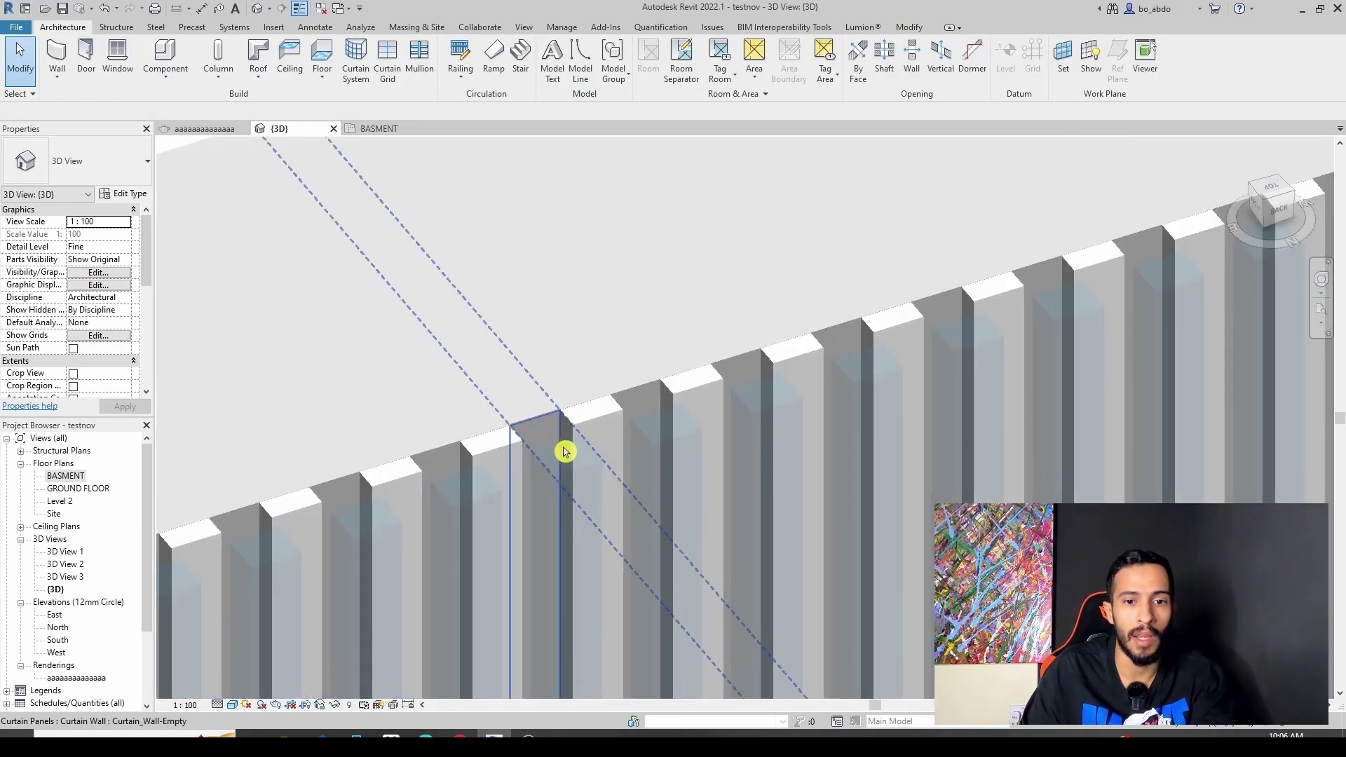
pyautogui.scroll(-2, 565, 451)
pyautogui.scroll(-2, 581, 481)
pyautogui.scroll(2, 585, 480)
pyautogui.scroll(3, 586, 490)
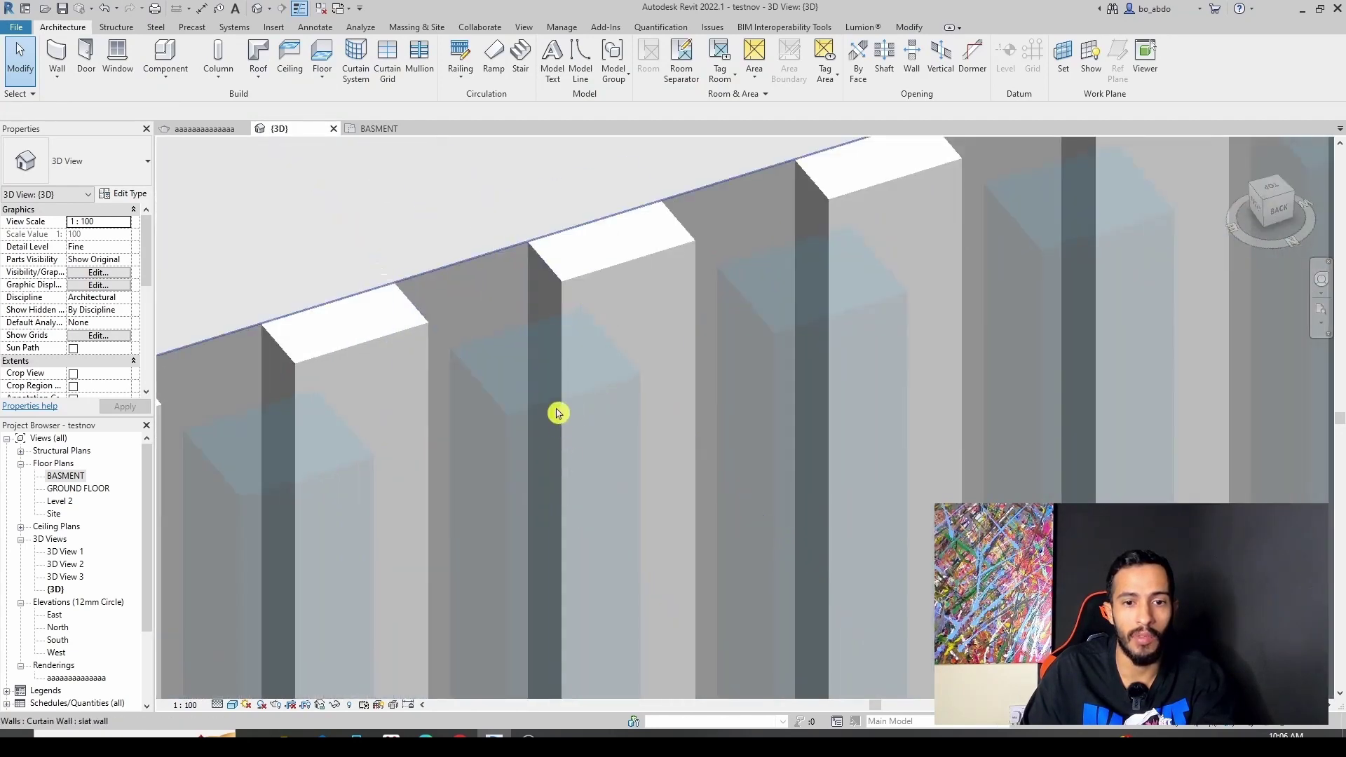
pyautogui.click(547, 406)
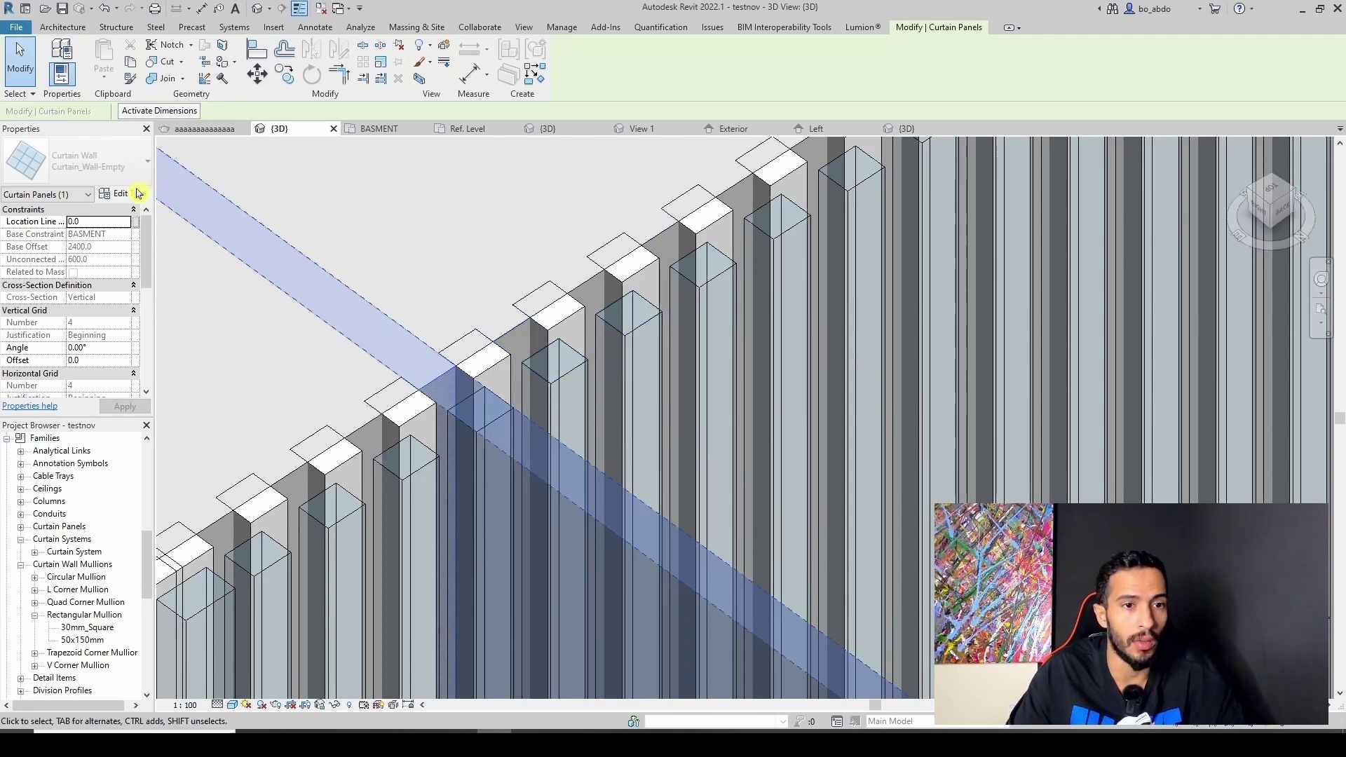
pyautogui.click(137, 193)
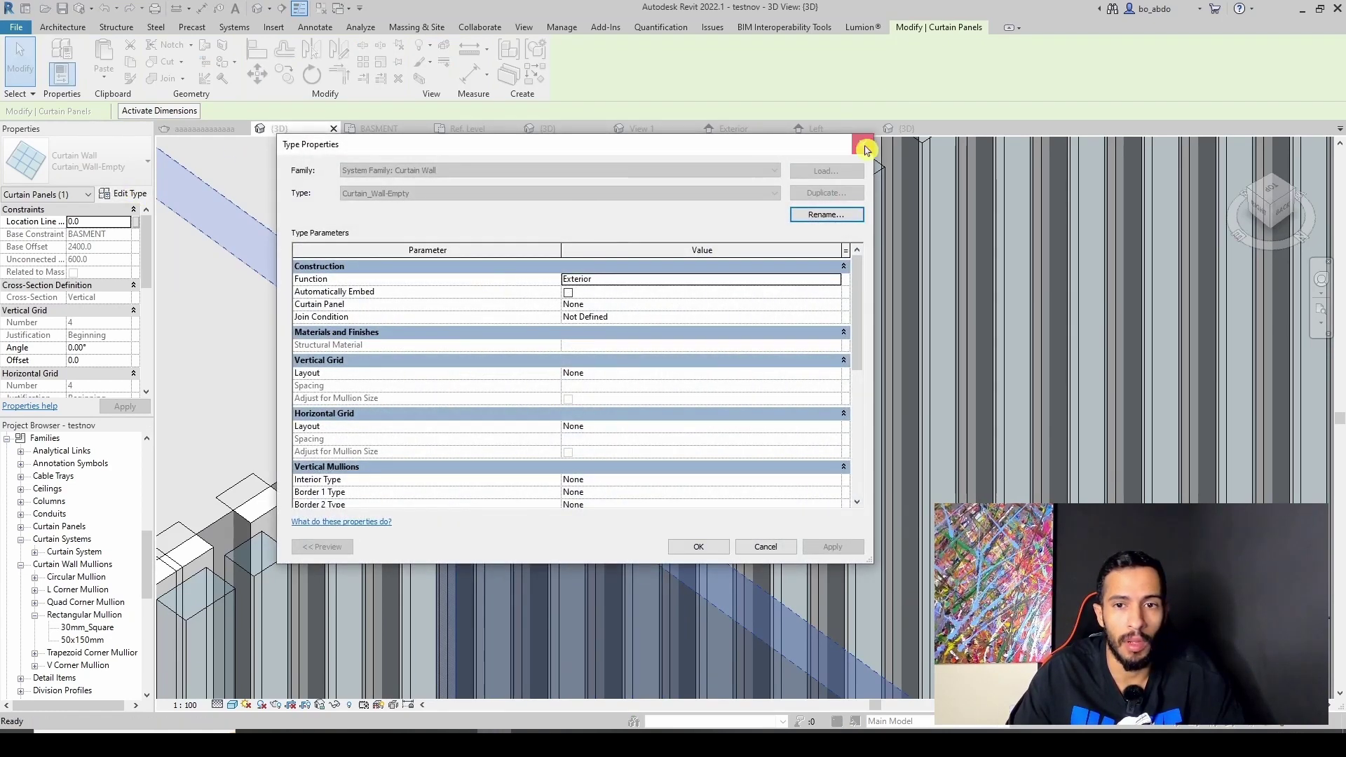
pyautogui.click(866, 150)
pyautogui.scroll(-3, 563, 352)
pyautogui.click(721, 340)
pyautogui.scroll(3, 721, 316)
pyautogui.click(622, 255)
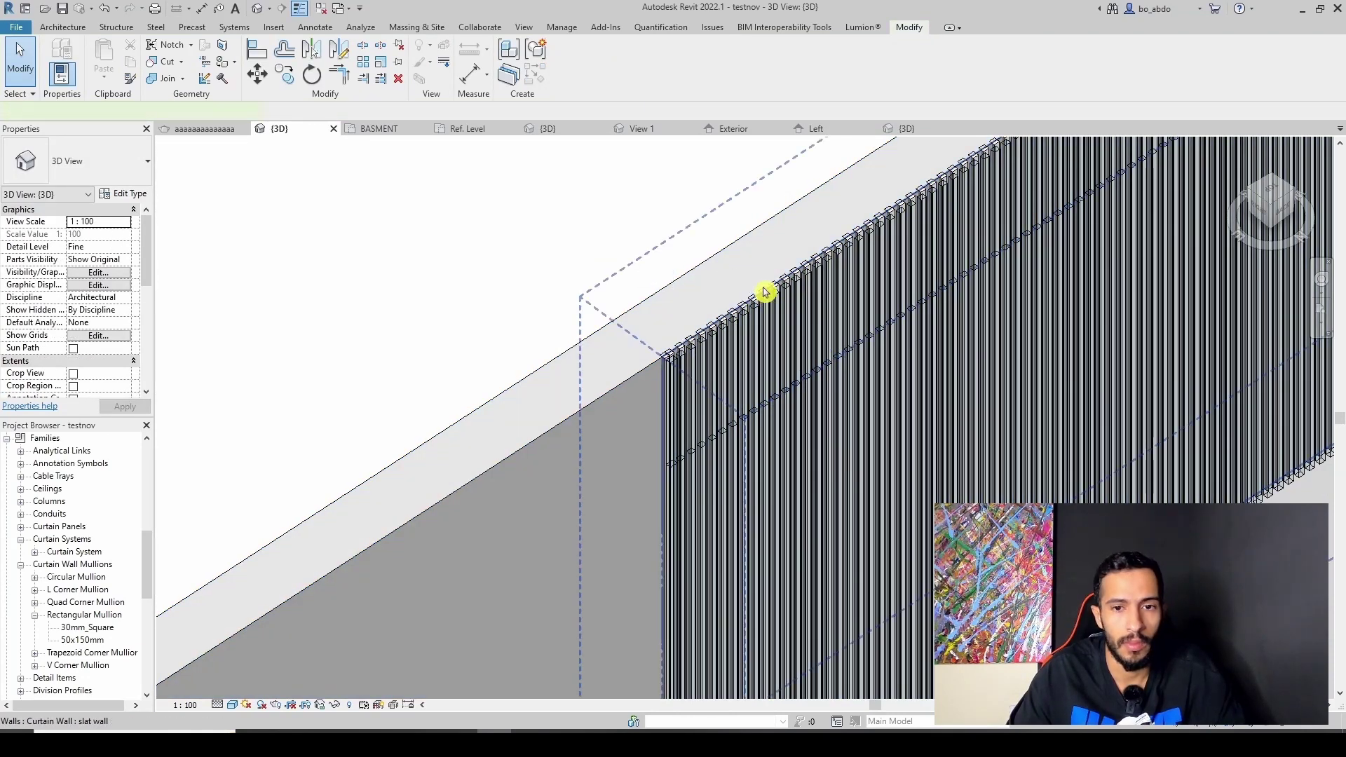
pyautogui.click(764, 292)
pyautogui.click(133, 197)
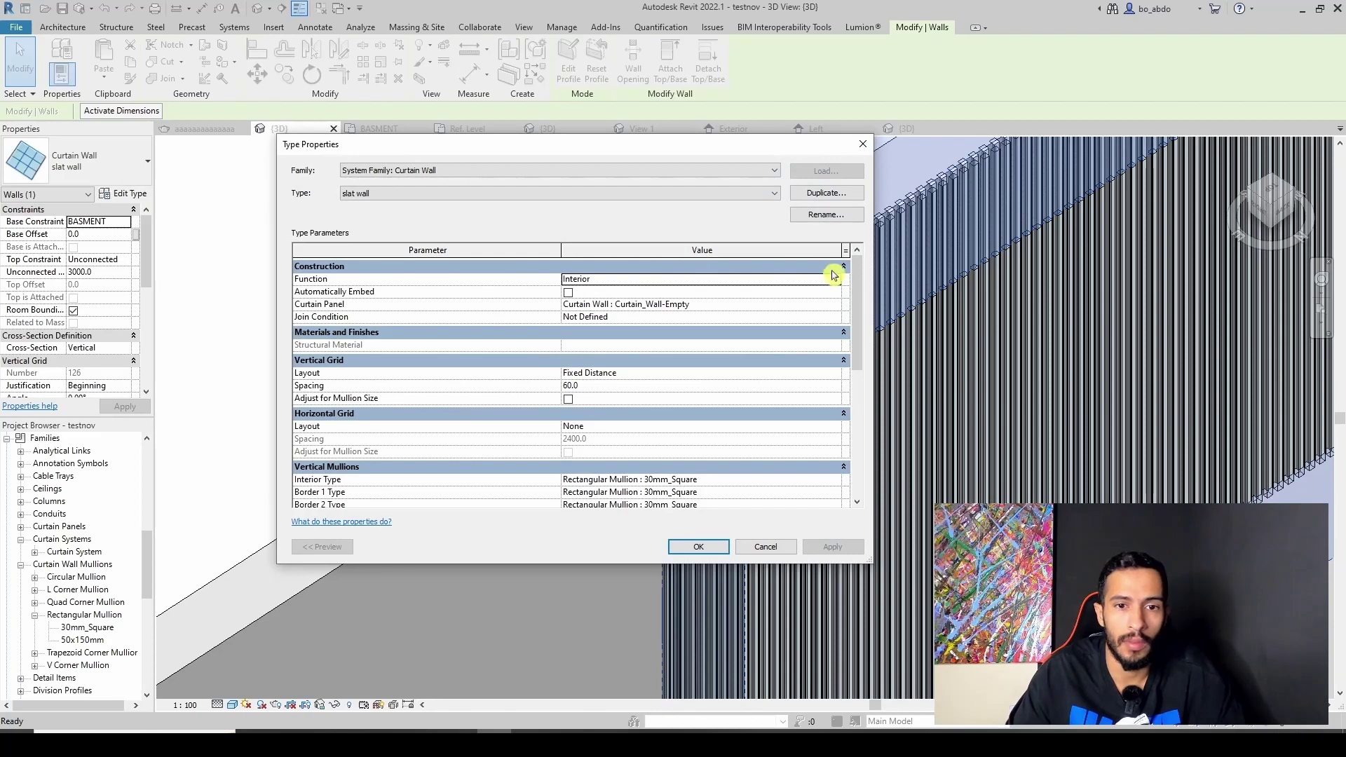
pyautogui.click(836, 307)
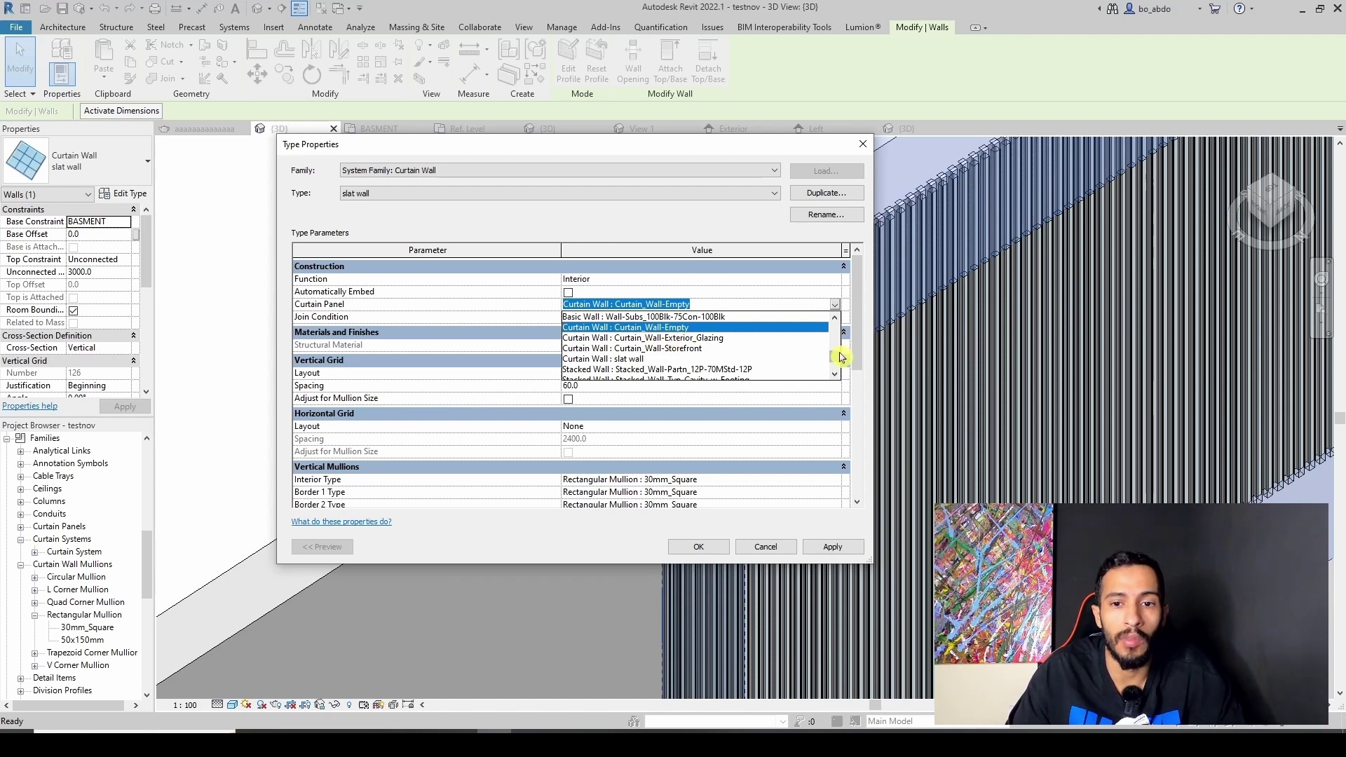
pyautogui.scroll(-2, 836, 360)
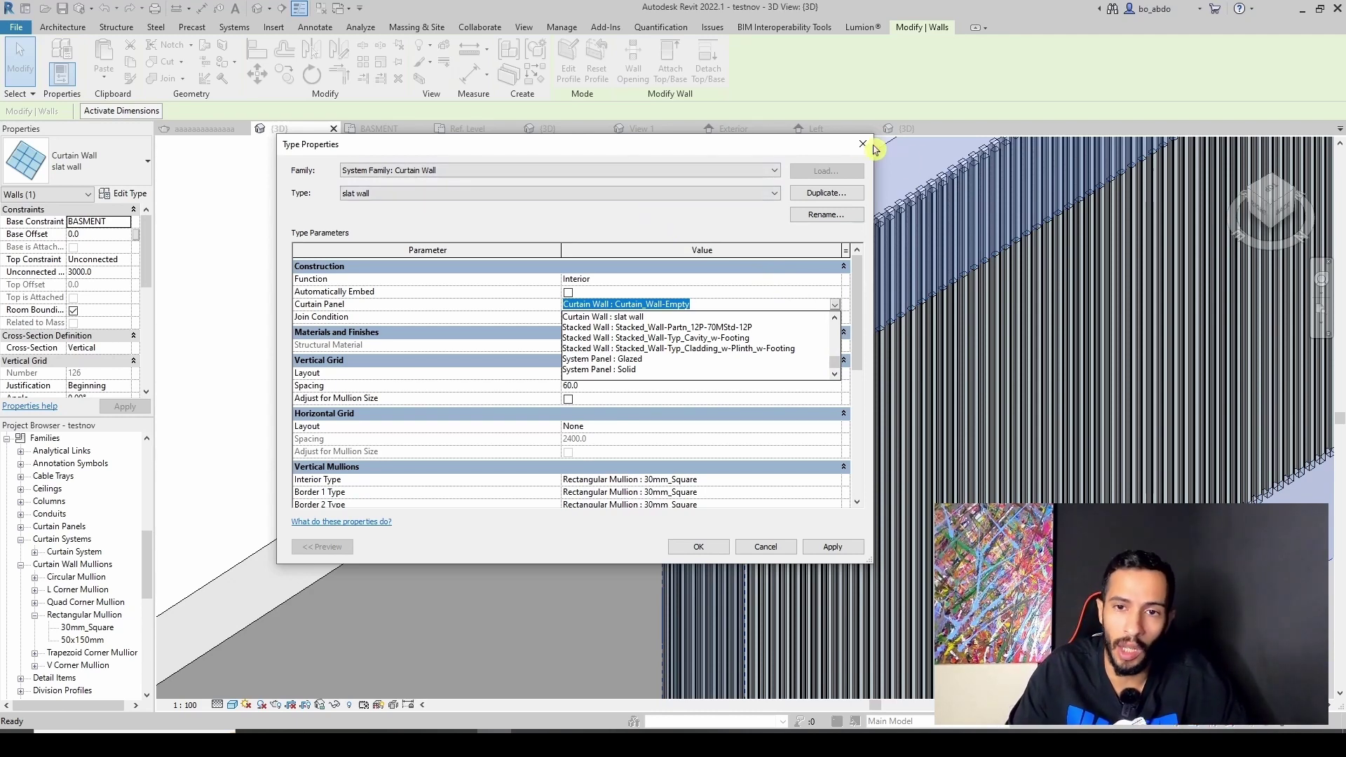
pyautogui.click(866, 147)
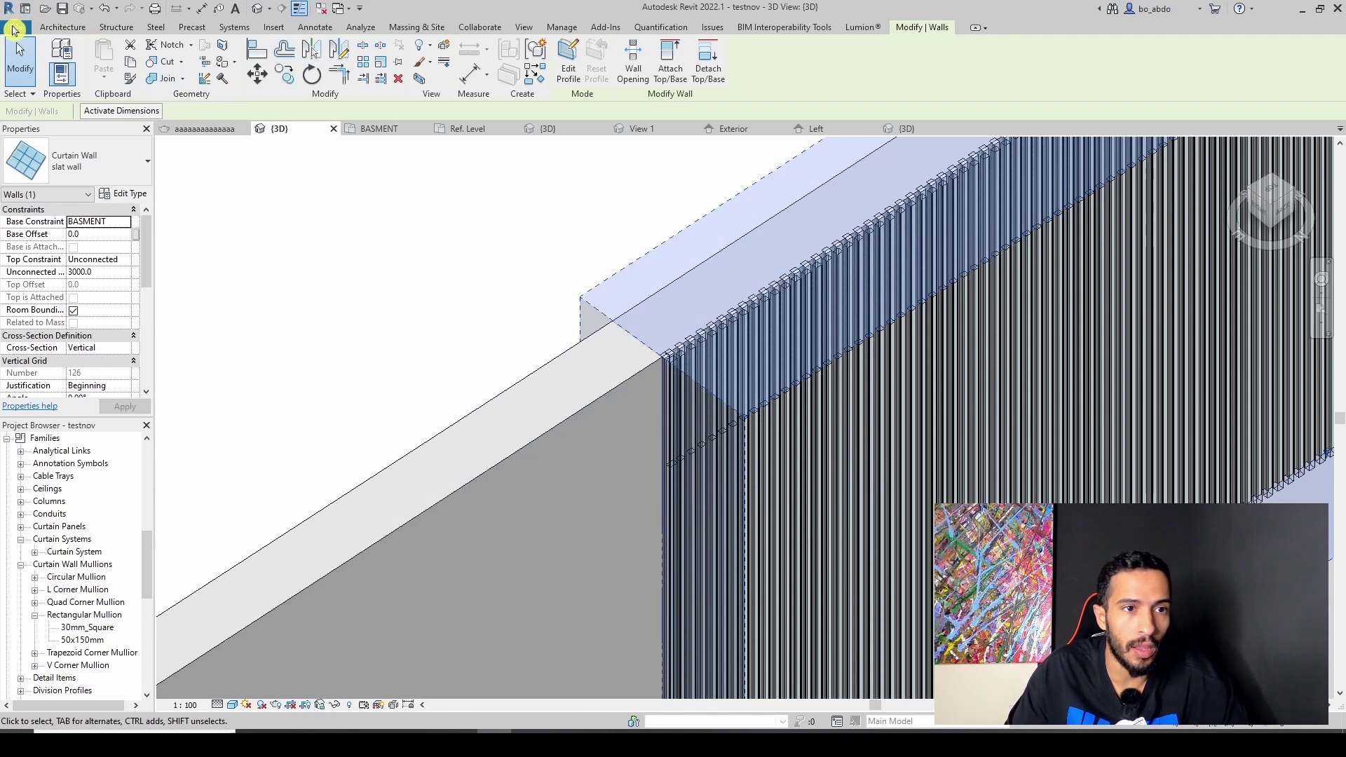
pyautogui.hotkey('alt', 'f')
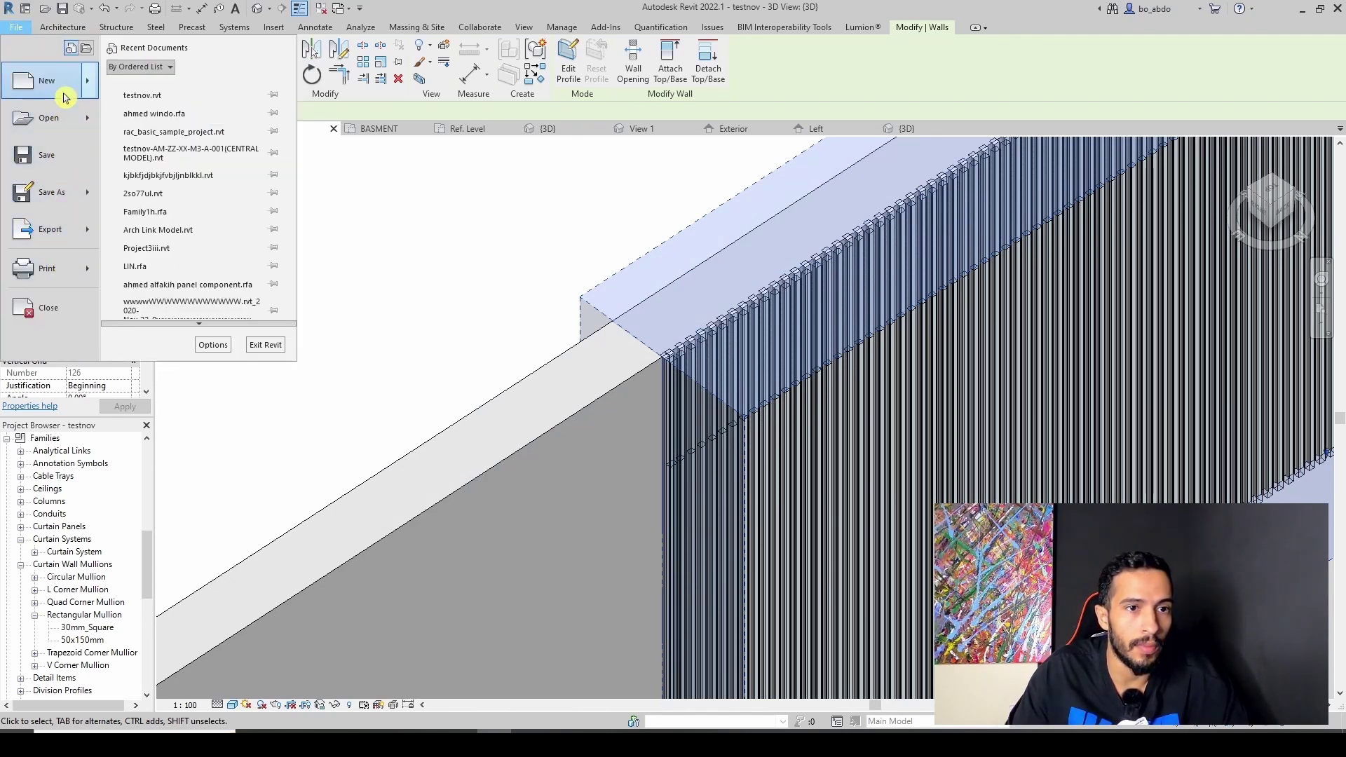
# Create a new family from the Metric Curtain Wall Panel.rft template.
pyautogui.moveTo(47, 82)
pyautogui.click(160, 126)
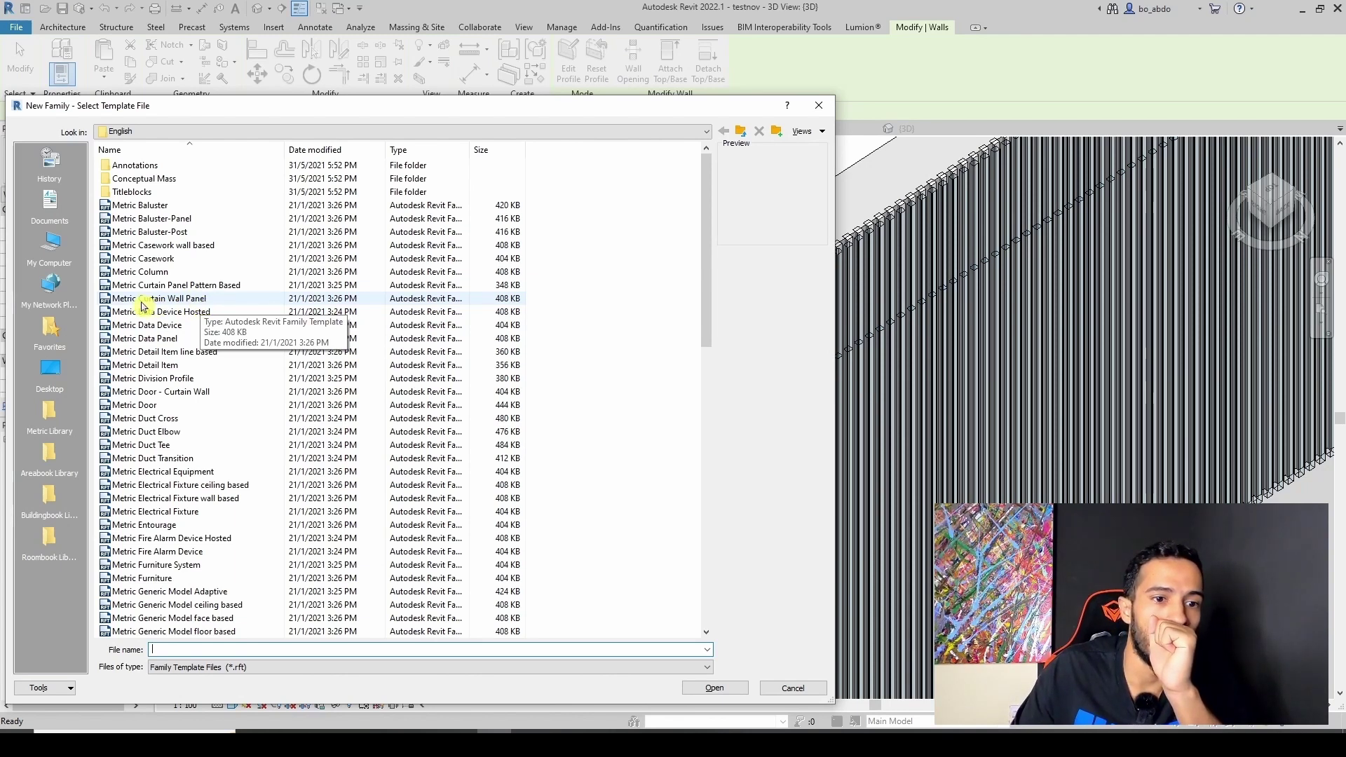
pyautogui.click(214, 303)
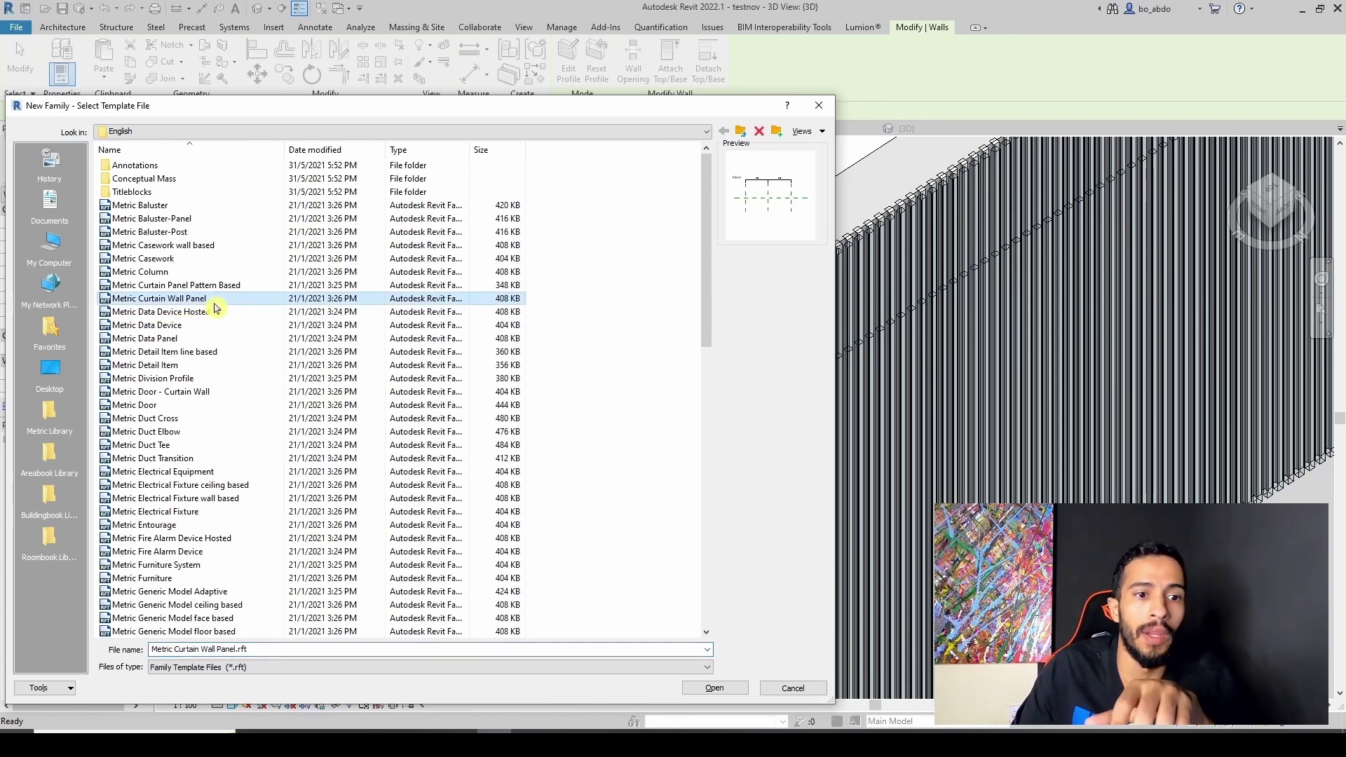
pyautogui.click(721, 688)
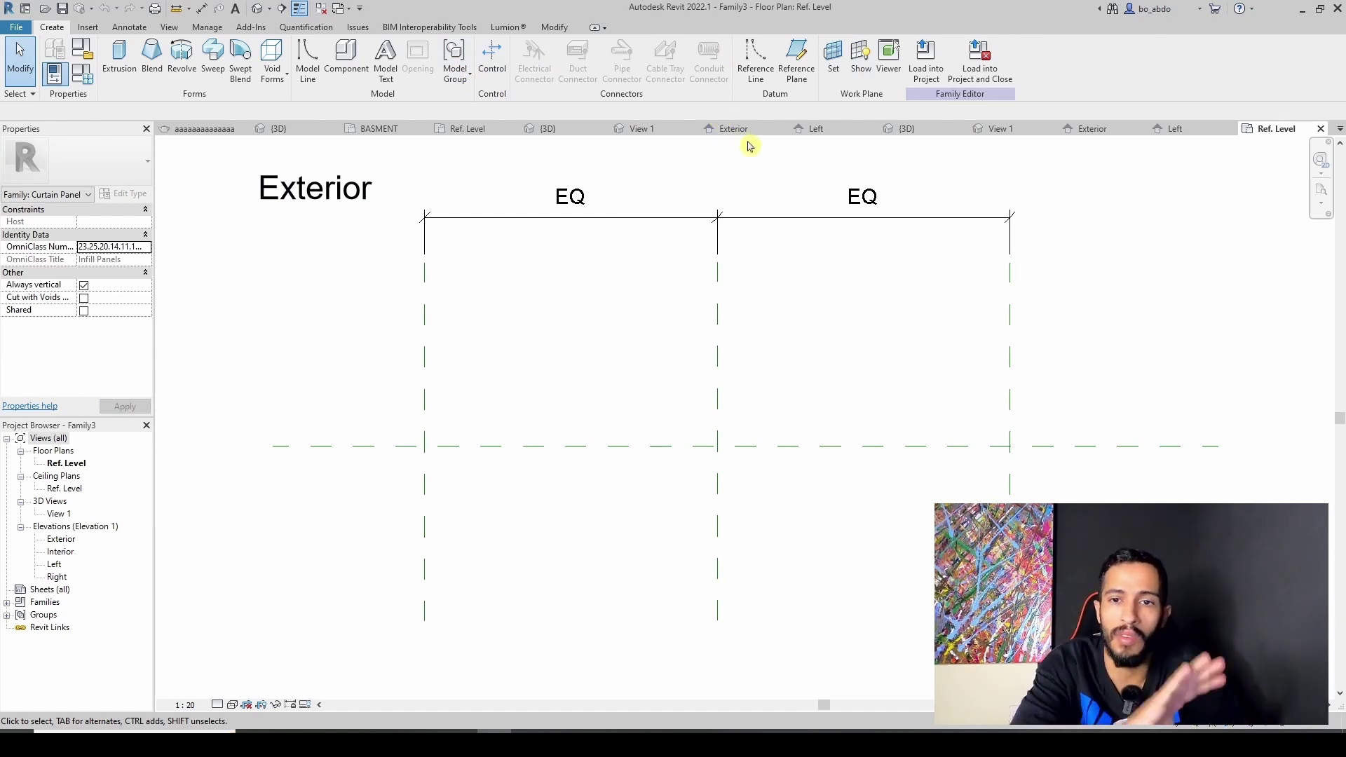
# Load Family3 into testnov.rvt and select the slat curtain wall in plan.
pyautogui.click(937, 59)
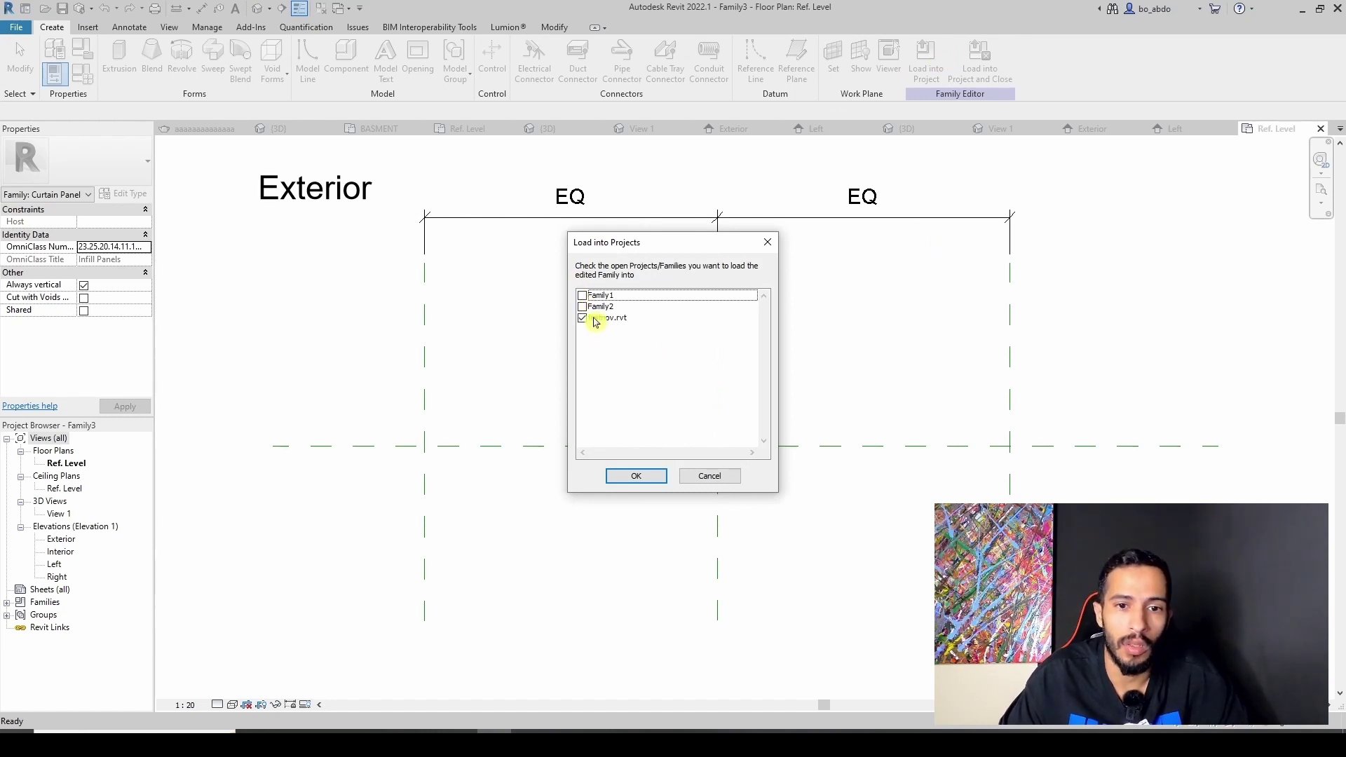
pyautogui.click(637, 477)
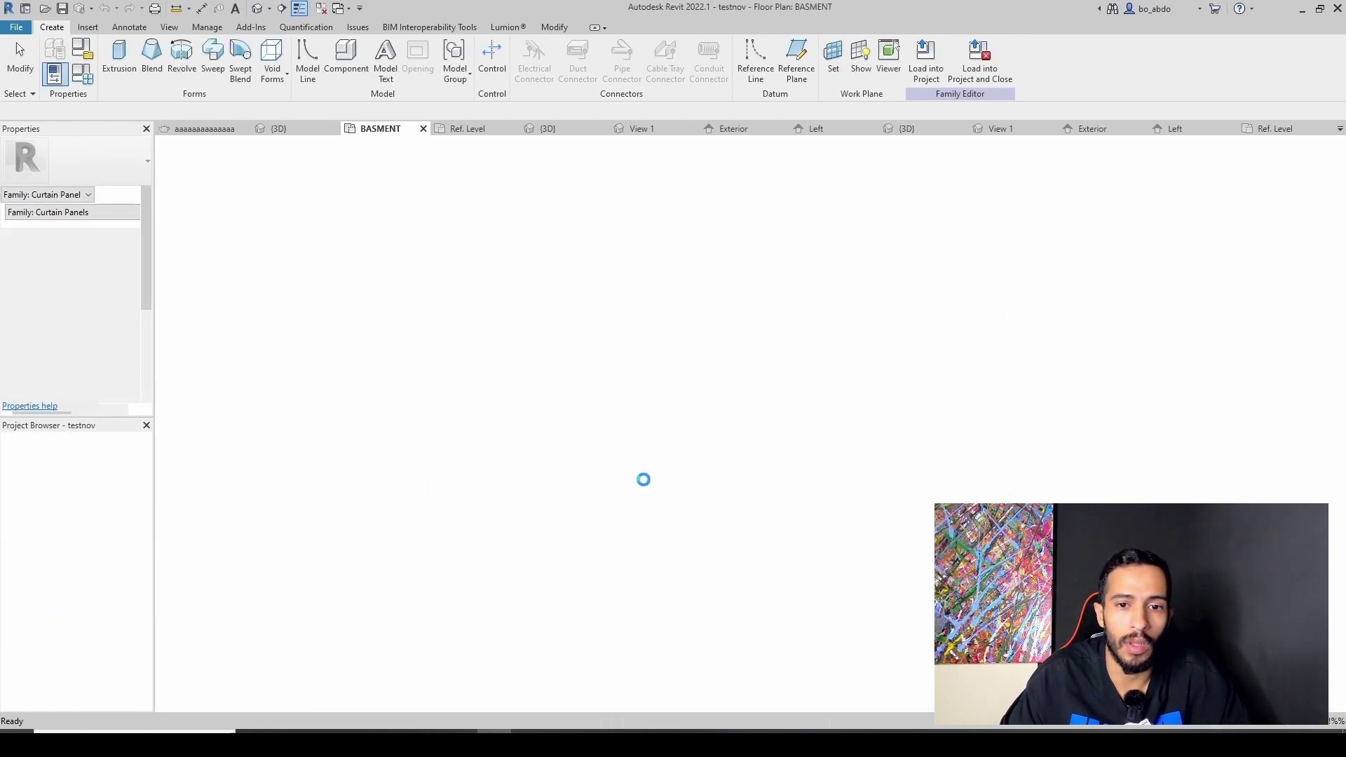
pyautogui.scroll(3, 981, 471)
pyautogui.scroll(2, 981, 471)
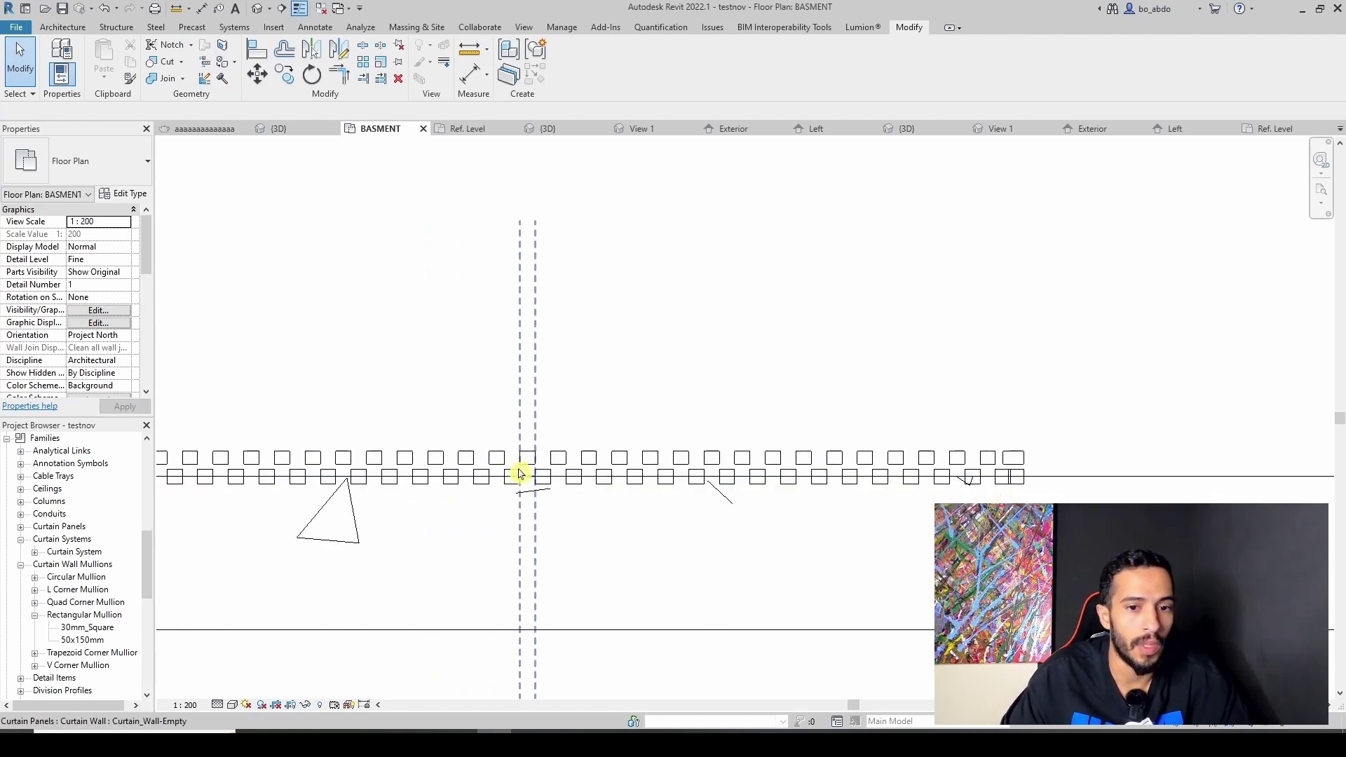
pyautogui.click(520, 471)
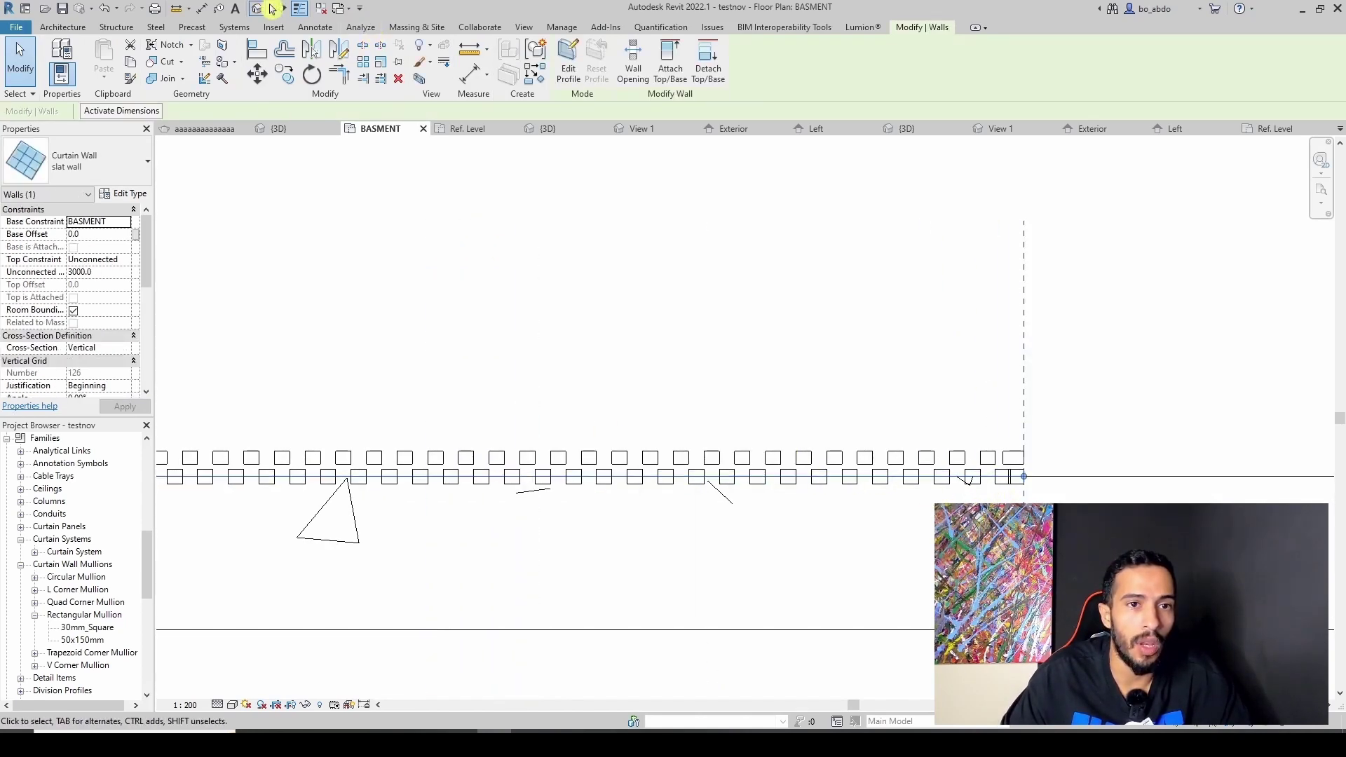
# In the 3D view, select the slat wall and open its type properties.
pyautogui.click(258, 8)
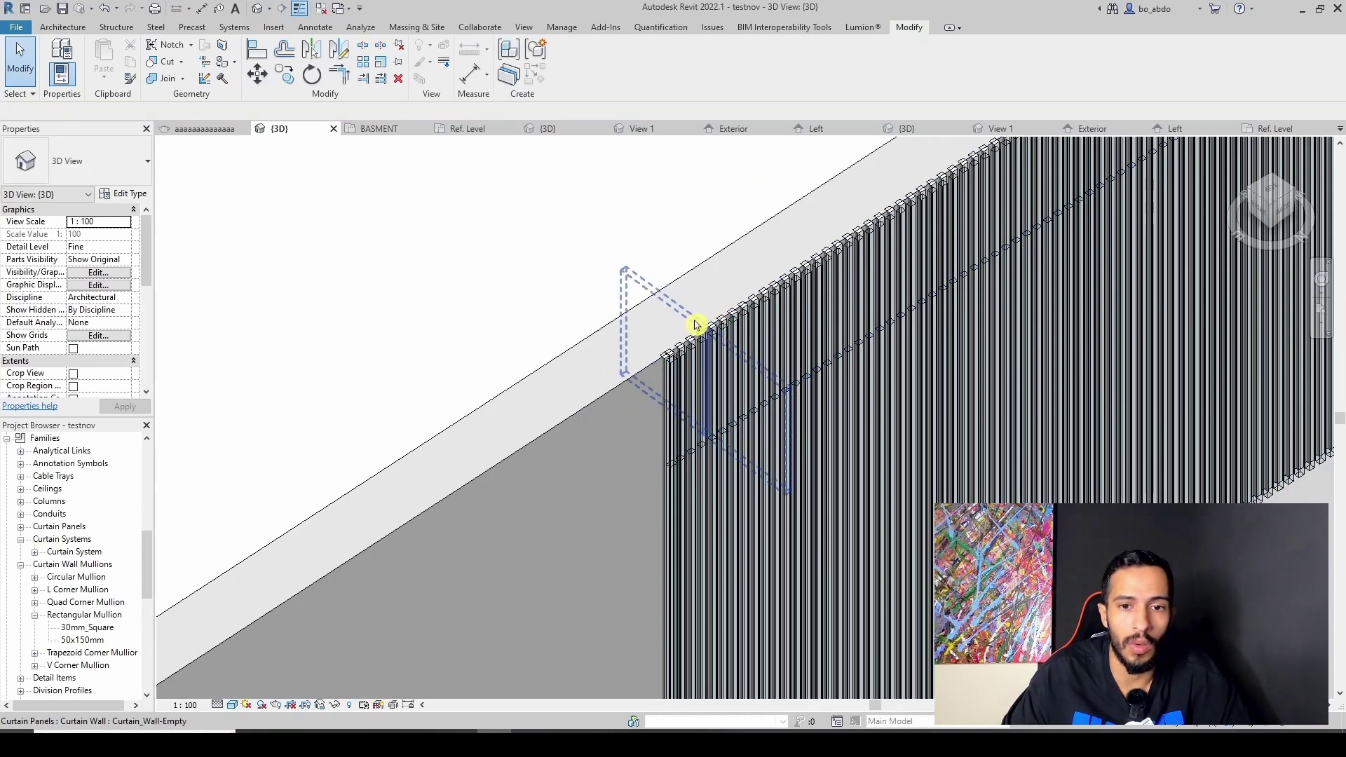
pyautogui.click(692, 328)
pyautogui.scroll(4, 692, 328)
pyautogui.moveTo(821, 390); pyautogui.dragTo(658, 504, button='middle')
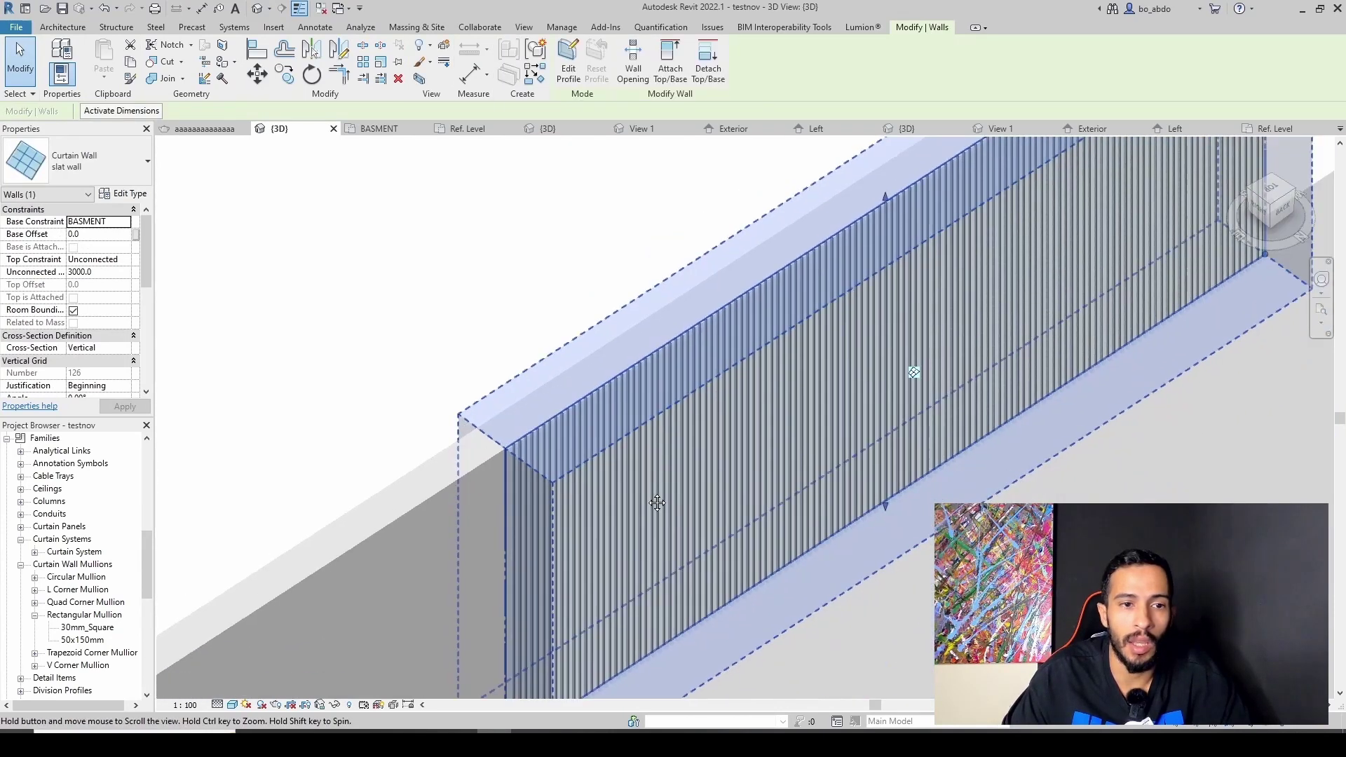
pyautogui.click(133, 196)
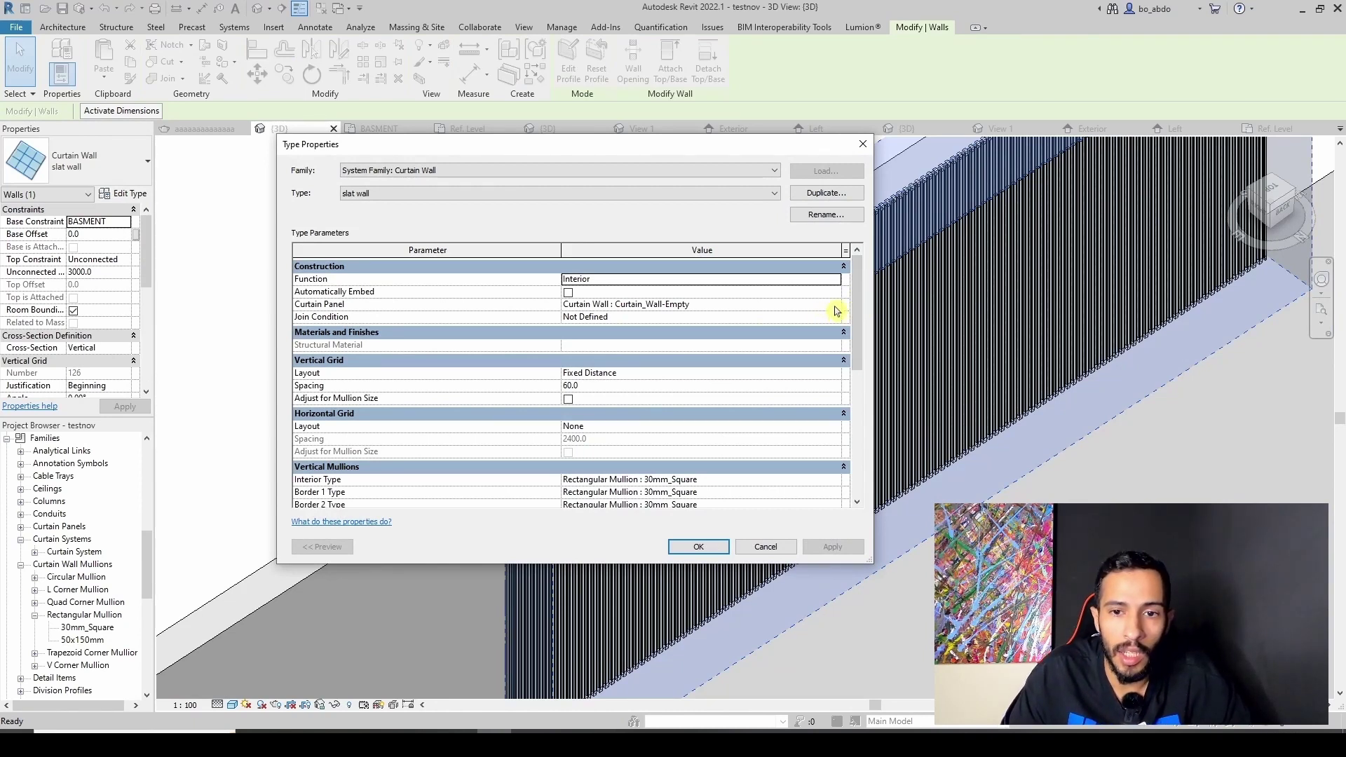
# Choose Family3 : Family3 as the slat wall type's Curtain Panel.
pyautogui.click(836, 310)
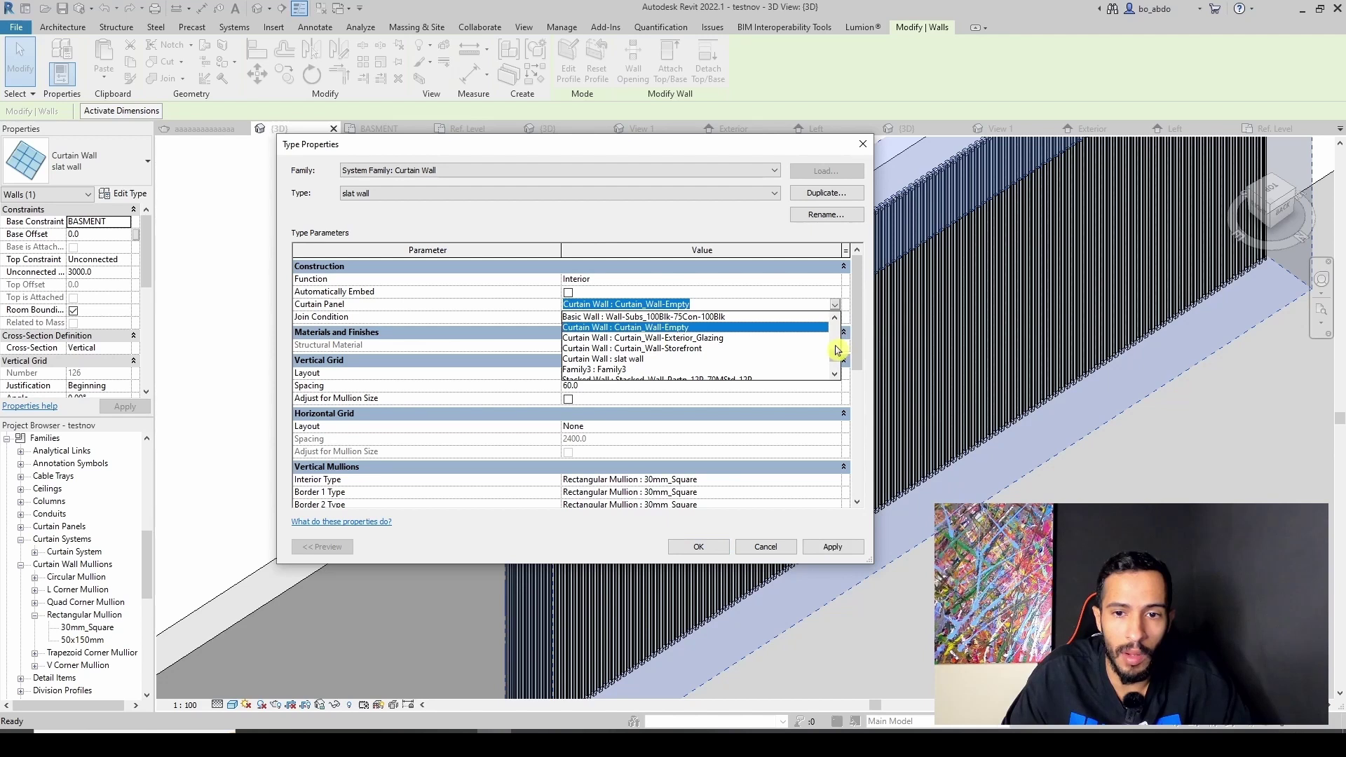
pyautogui.scroll(-1, 834, 358)
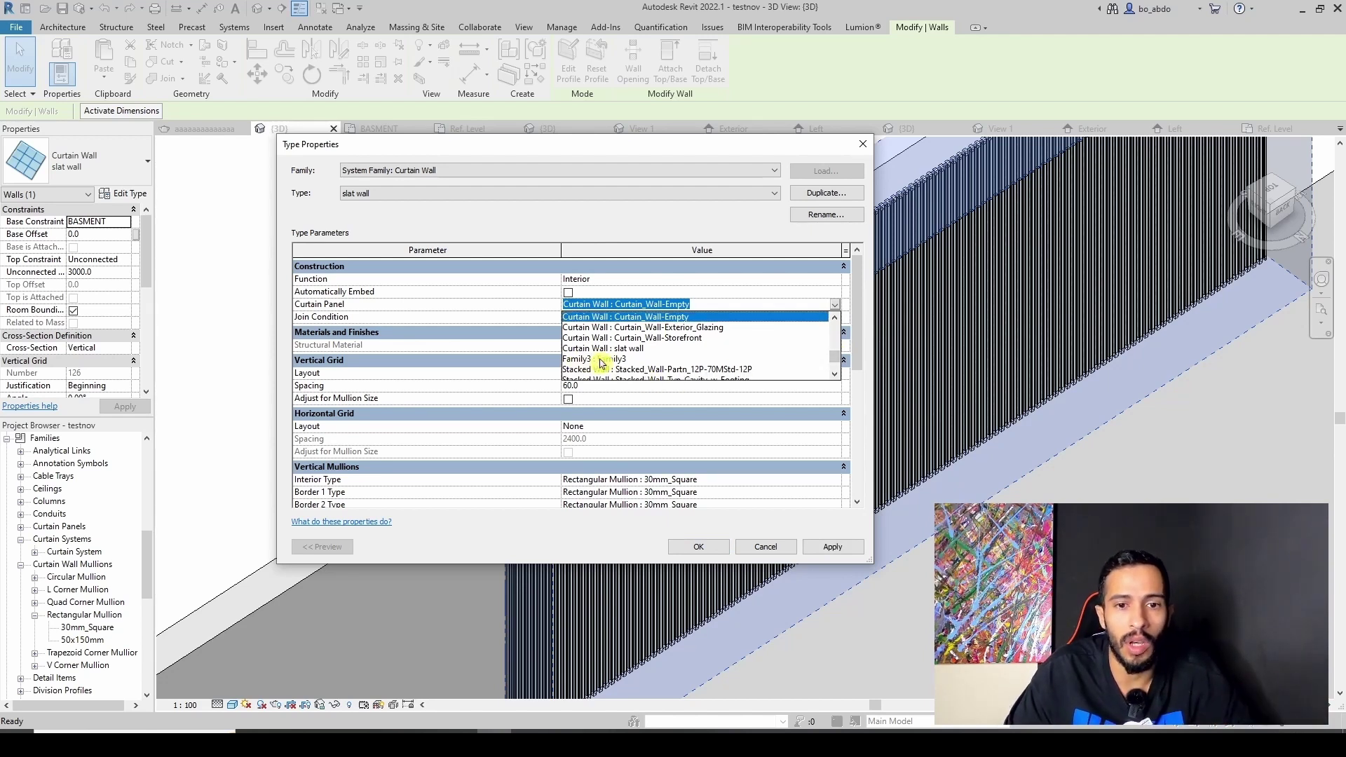
pyautogui.click(600, 359)
pyautogui.click(834, 308)
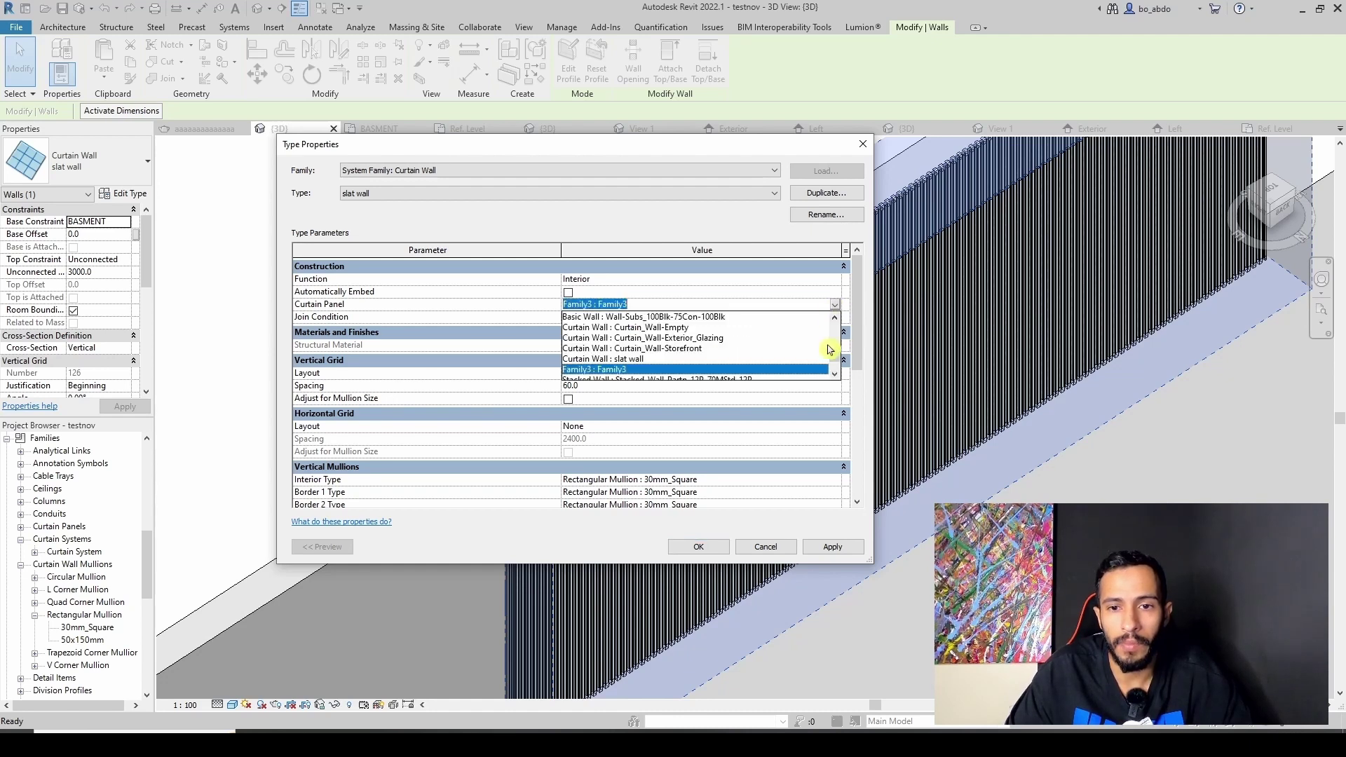
pyautogui.scroll(-1, 838, 359)
pyautogui.scroll(-1, 839, 361)
pyautogui.scroll(-1, 838, 362)
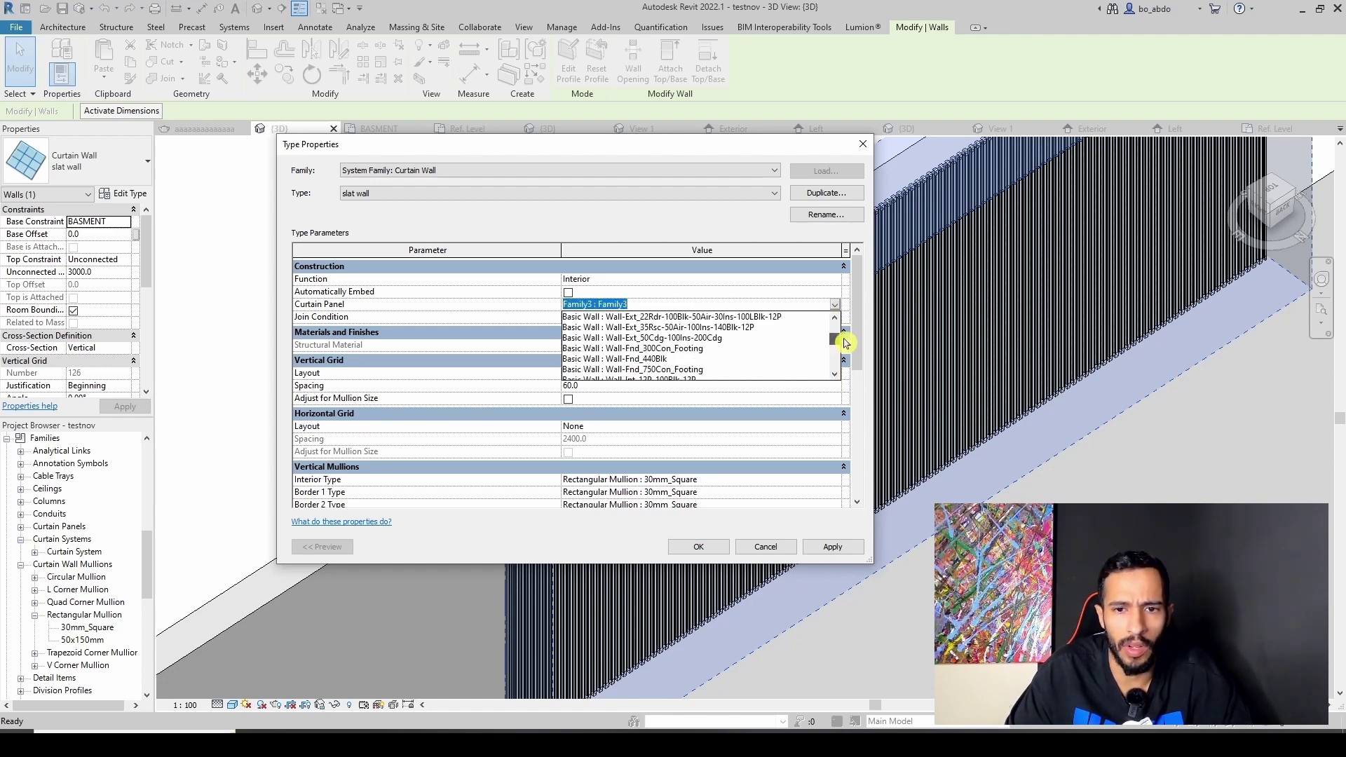
pyautogui.scroll(-1, 839, 363)
pyautogui.click(616, 327)
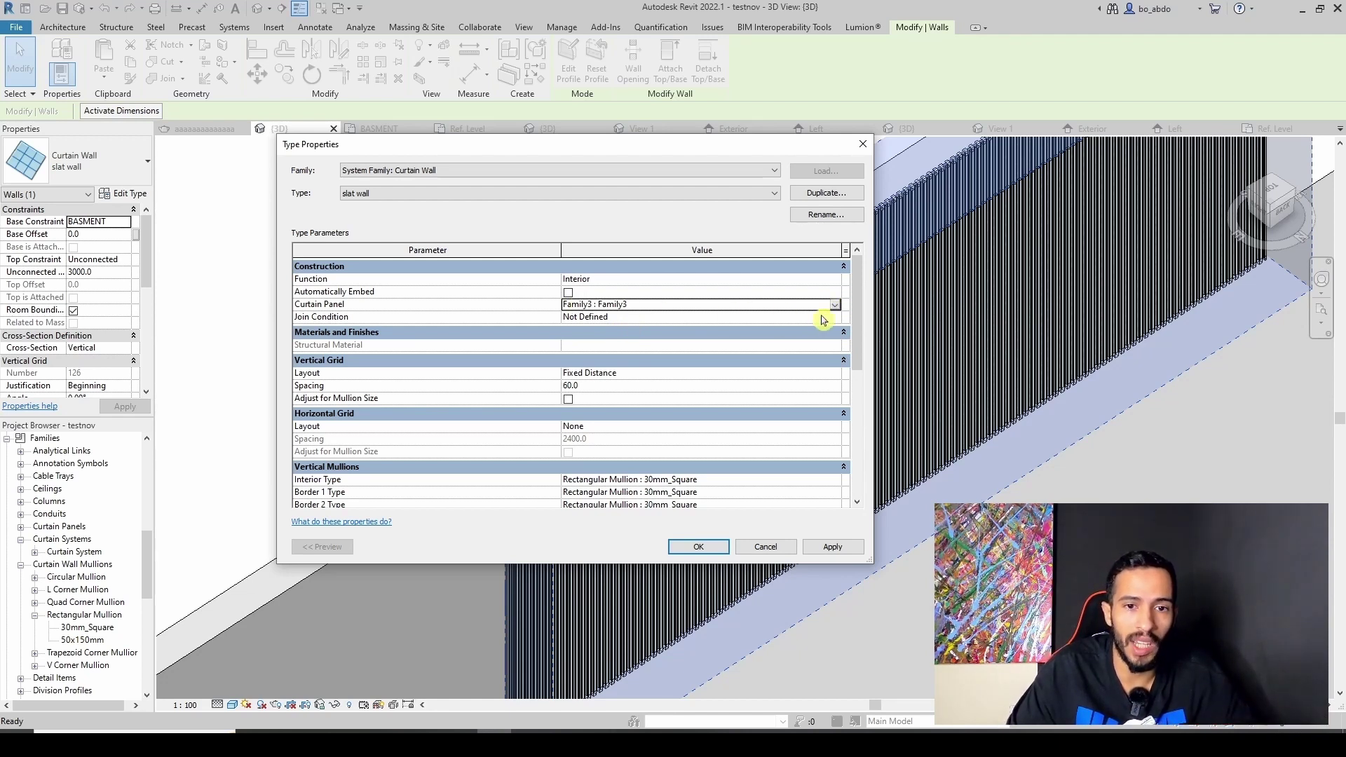
pyautogui.click(834, 306)
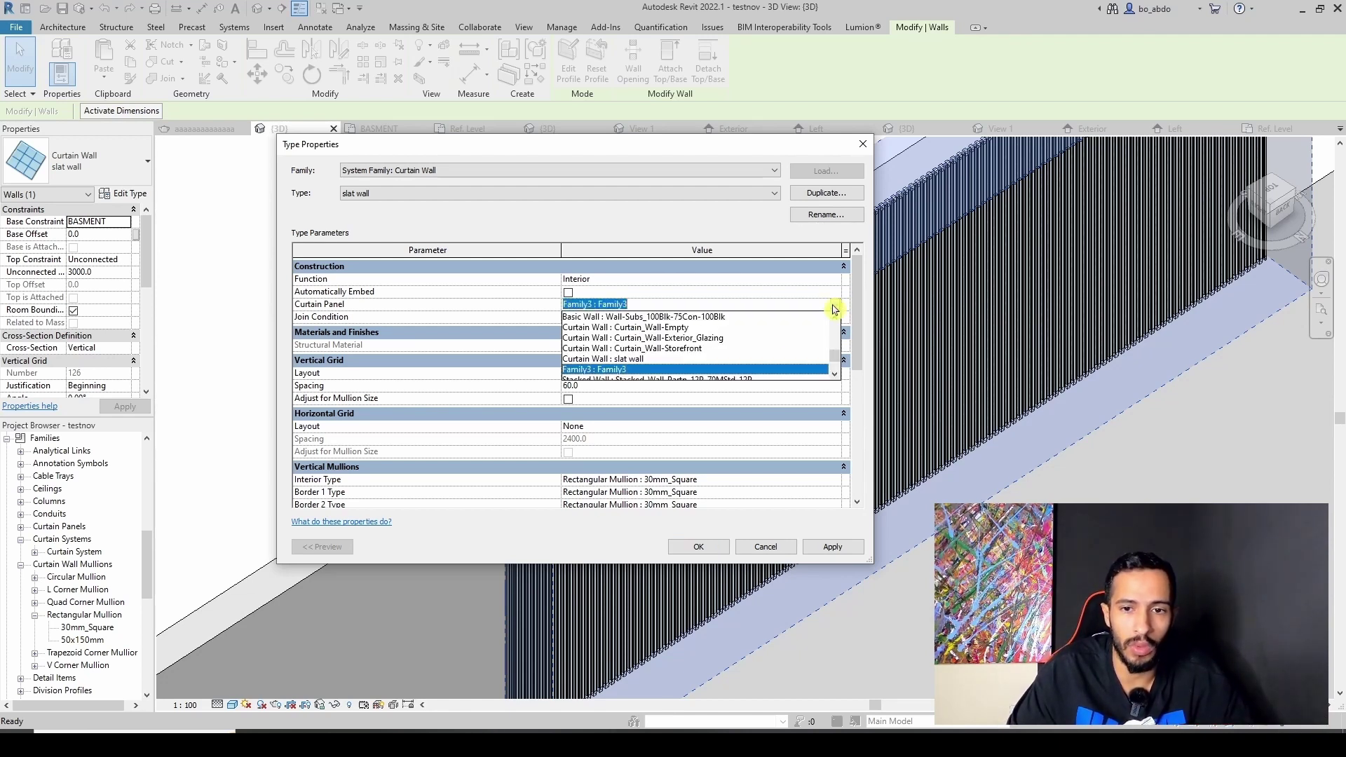
pyautogui.click(614, 370)
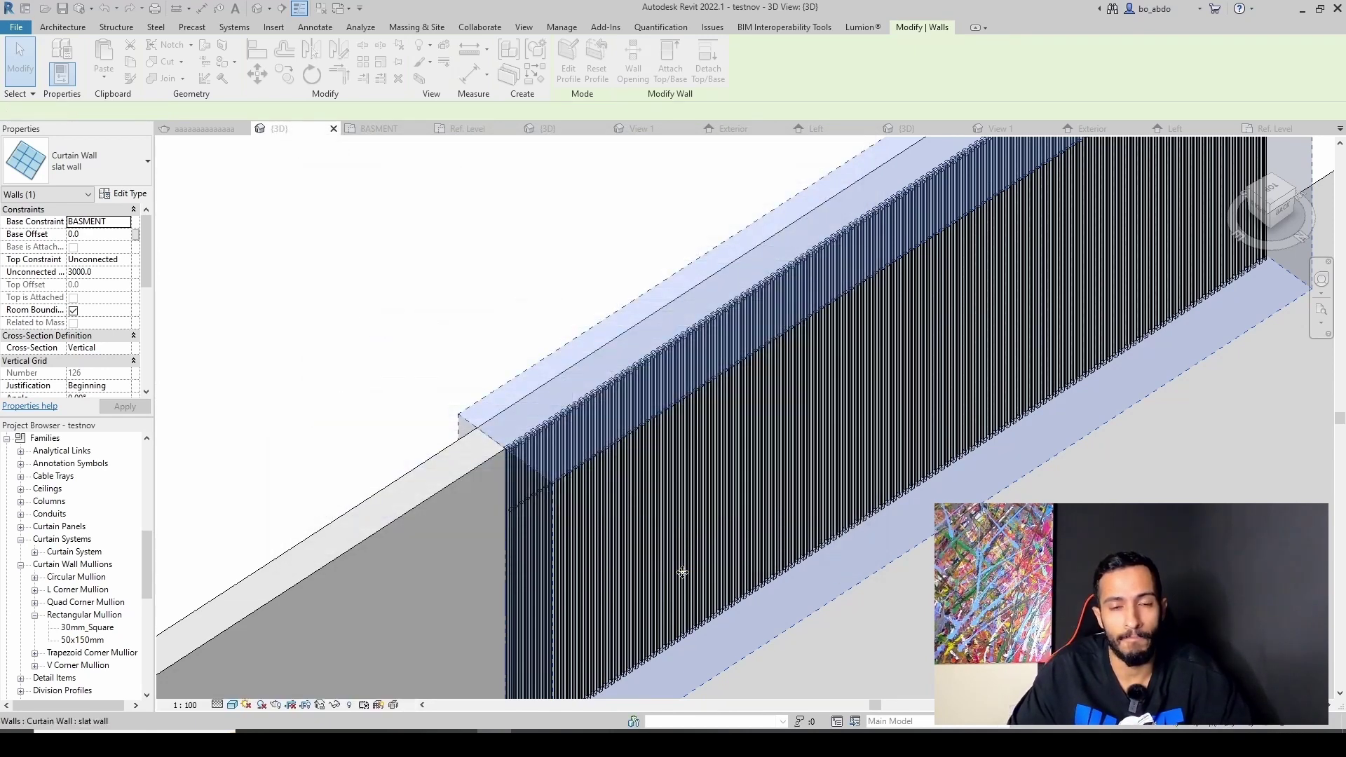
pyautogui.scroll(2, 607, 392)
pyautogui.scroll(3, 607, 384)
pyautogui.scroll(-1, 608, 384)
pyautogui.scroll(-2, 608, 384)
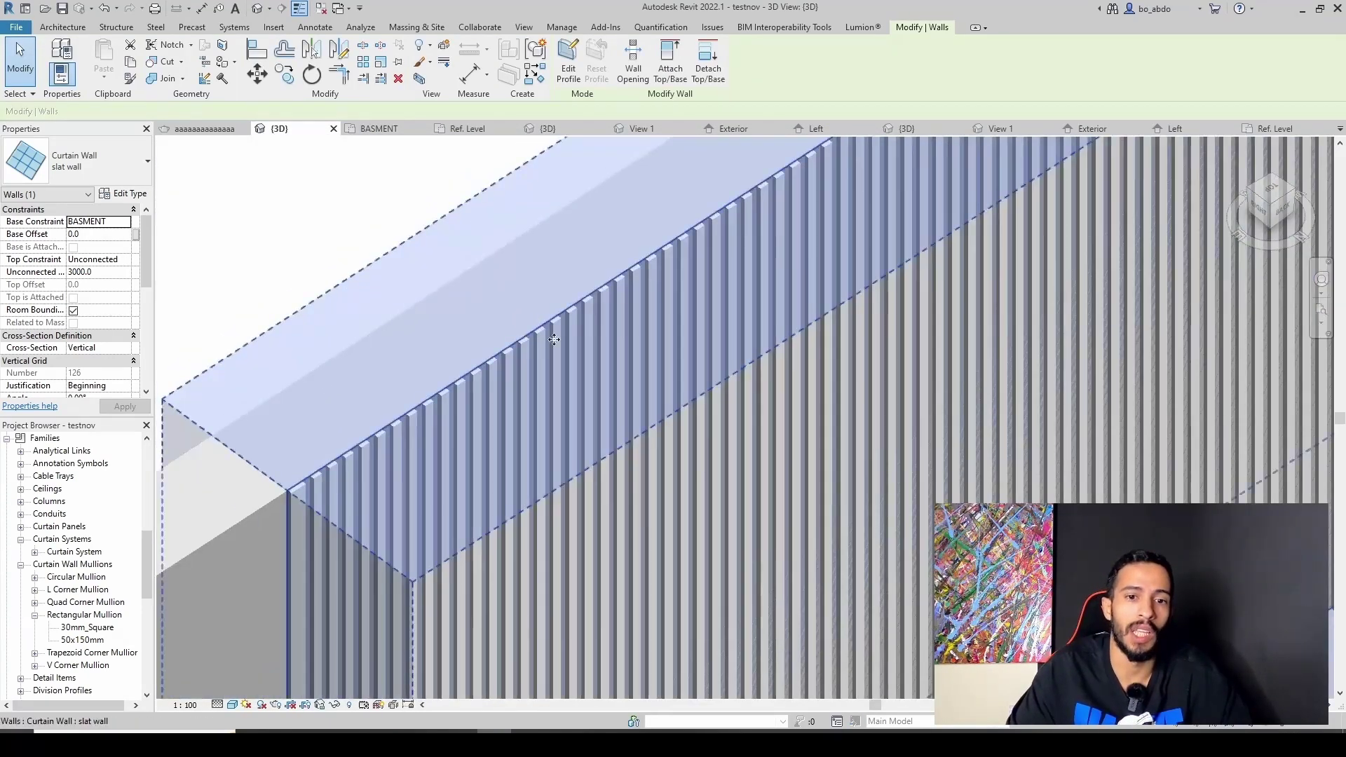
pyautogui.scroll(-2, 607, 384)
pyautogui.scroll(3, 435, 387)
pyautogui.scroll(2, 435, 387)
pyautogui.scroll(1, 474, 420)
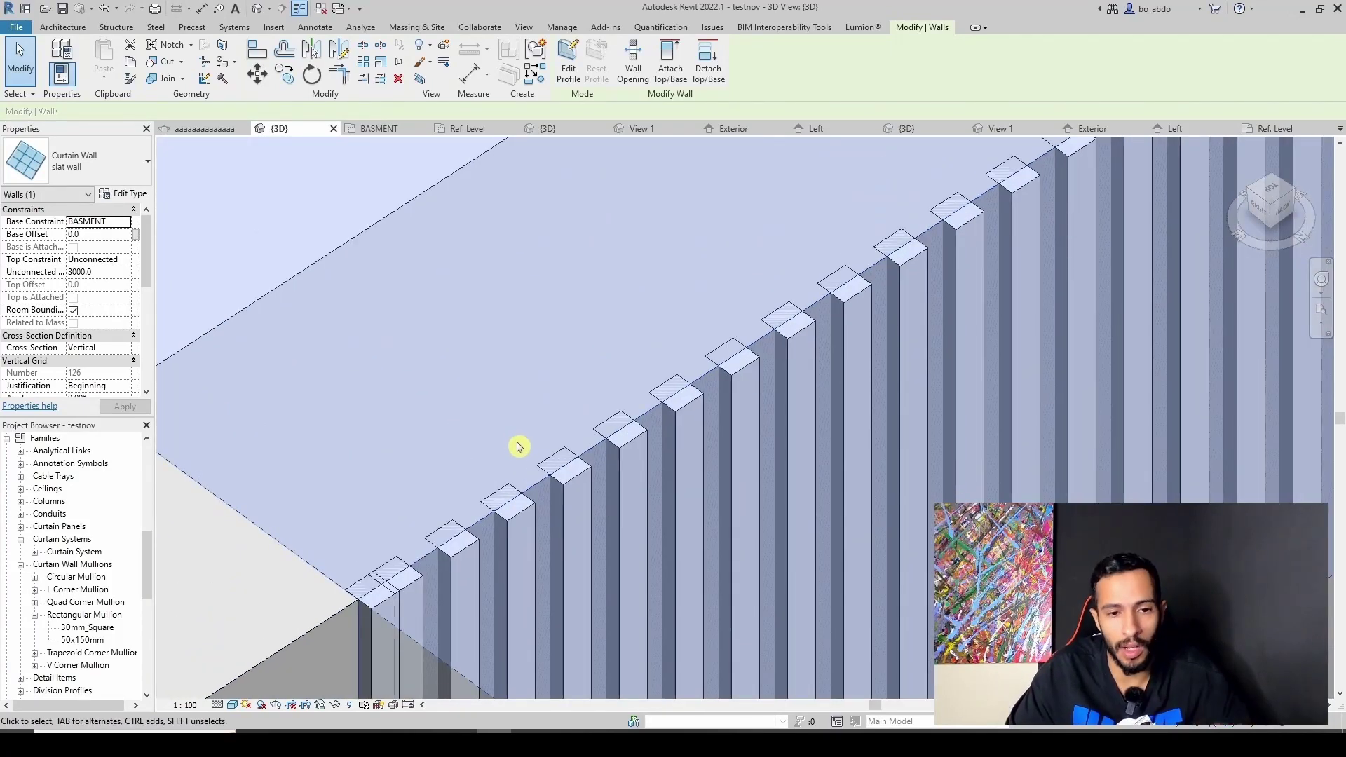
pyautogui.scroll(-3, 286, 196)
pyautogui.scroll(1, 517, 385)
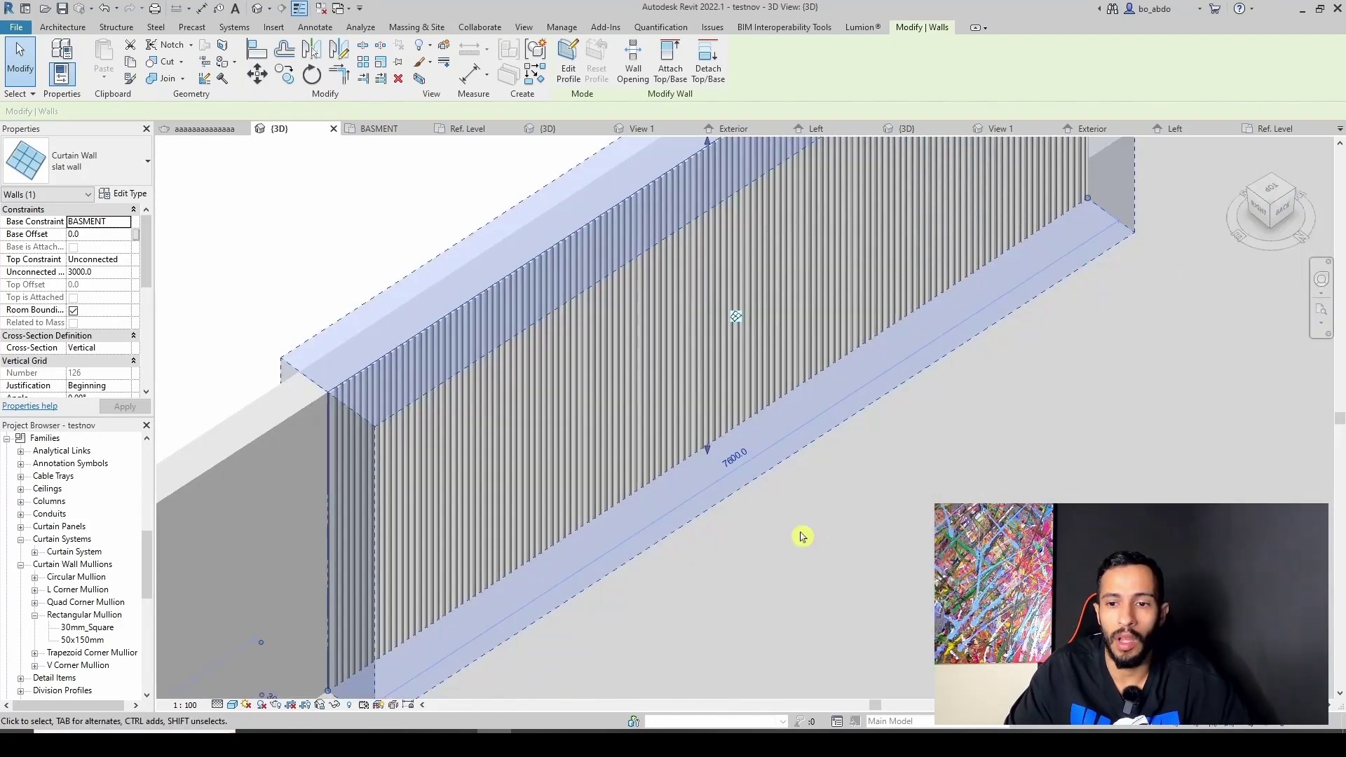
pyautogui.click(803, 536)
pyautogui.scroll(3, 366, 490)
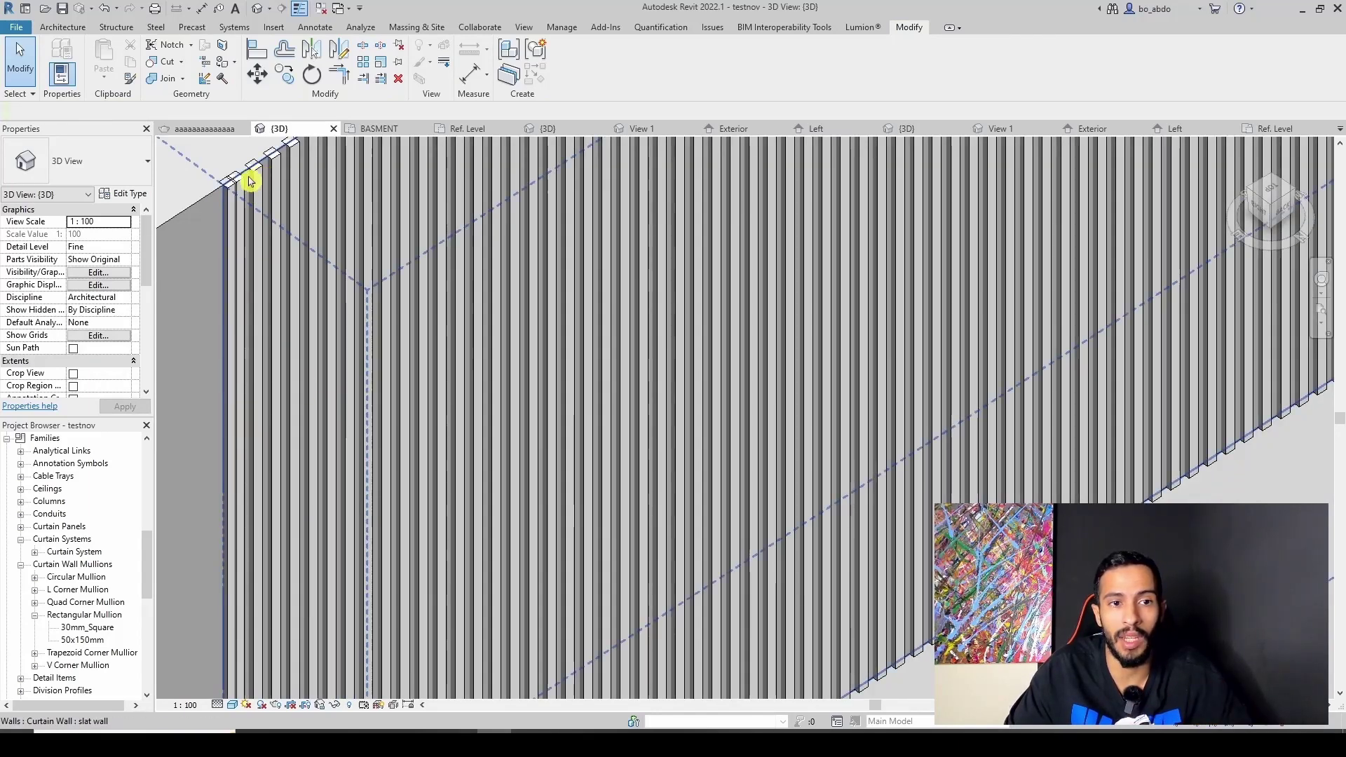
pyautogui.scroll(2, 256, 184)
pyautogui.scroll(2, 105, 561)
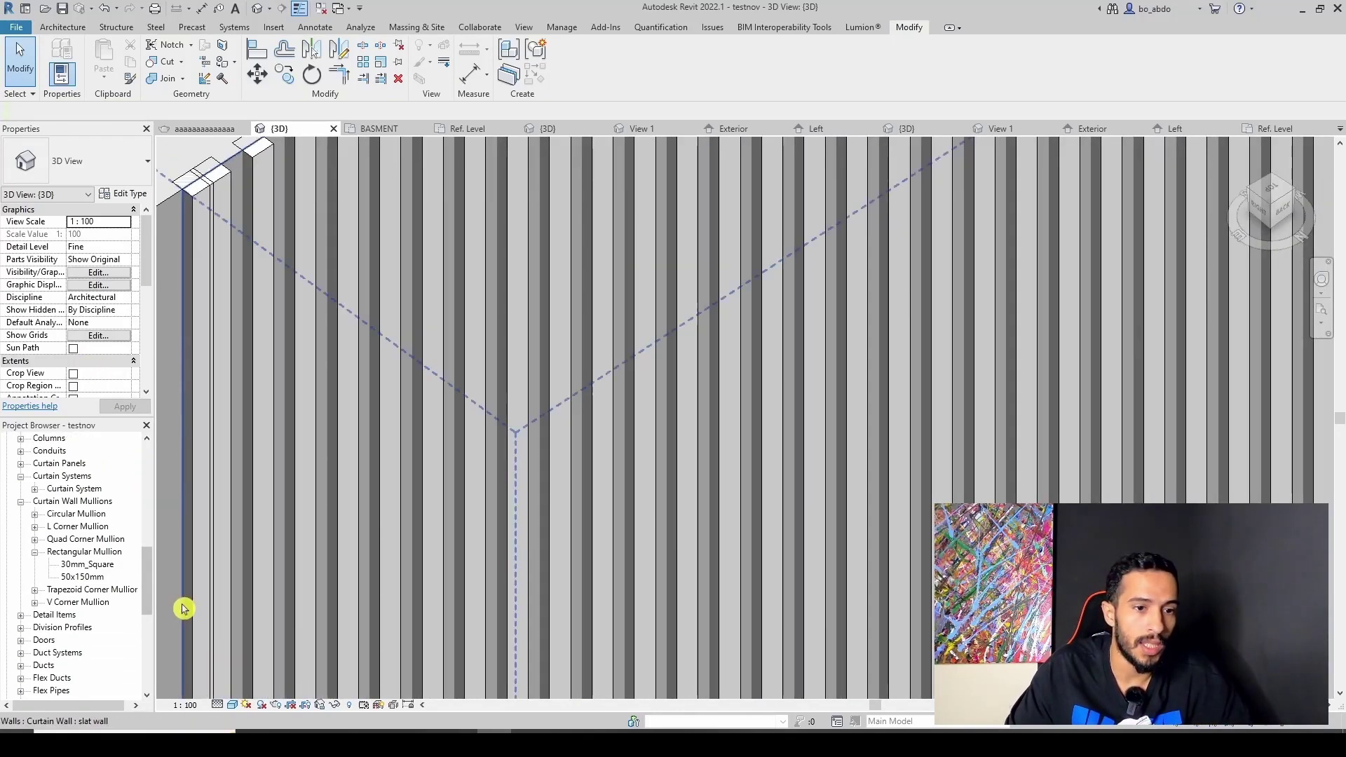
# Find and select the 30mm_Square type under Families > Curtain Wall Mullions > Rectangular Mullion.
pyautogui.moveTo(150, 586); pyautogui.dragTo(149, 463)
pyautogui.scroll(-2, 21, 690)
pyautogui.doubleClick(40, 664)
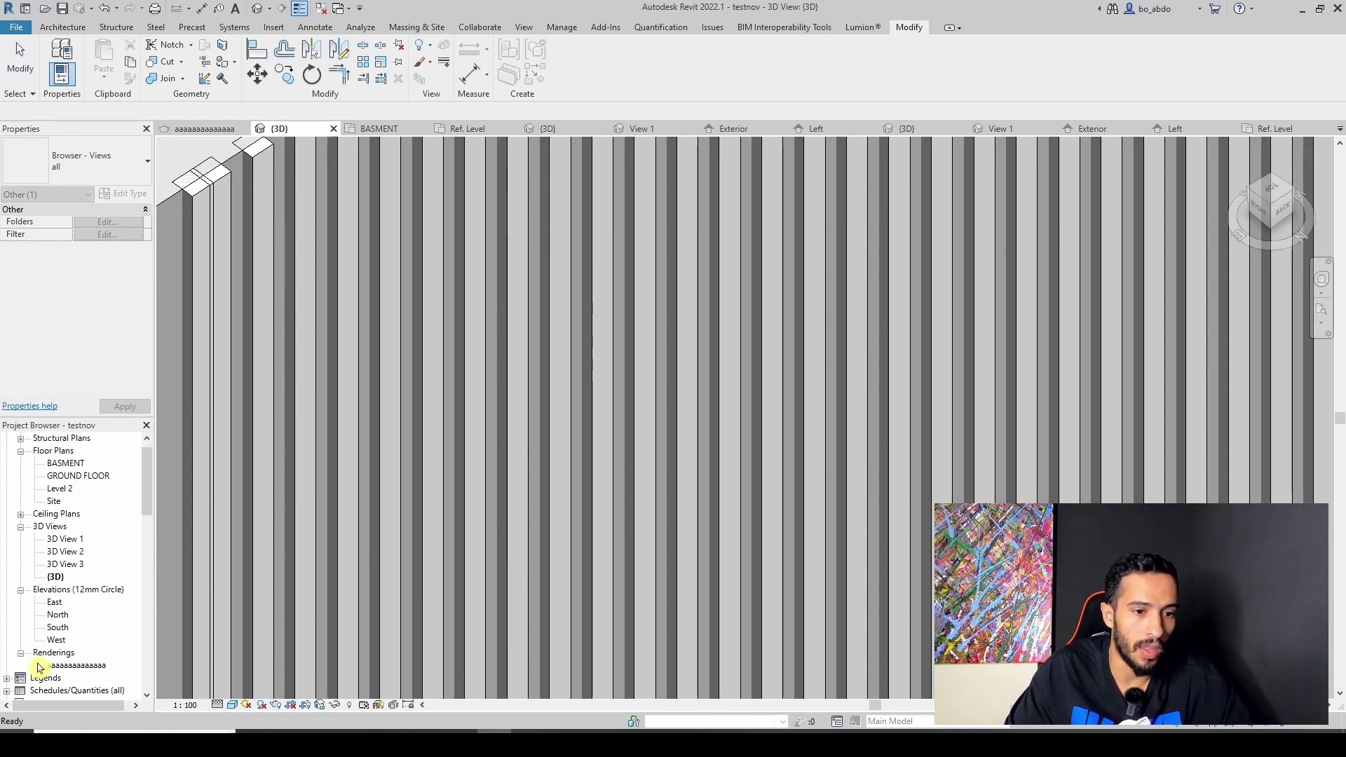
pyautogui.scroll(-2, 24, 674)
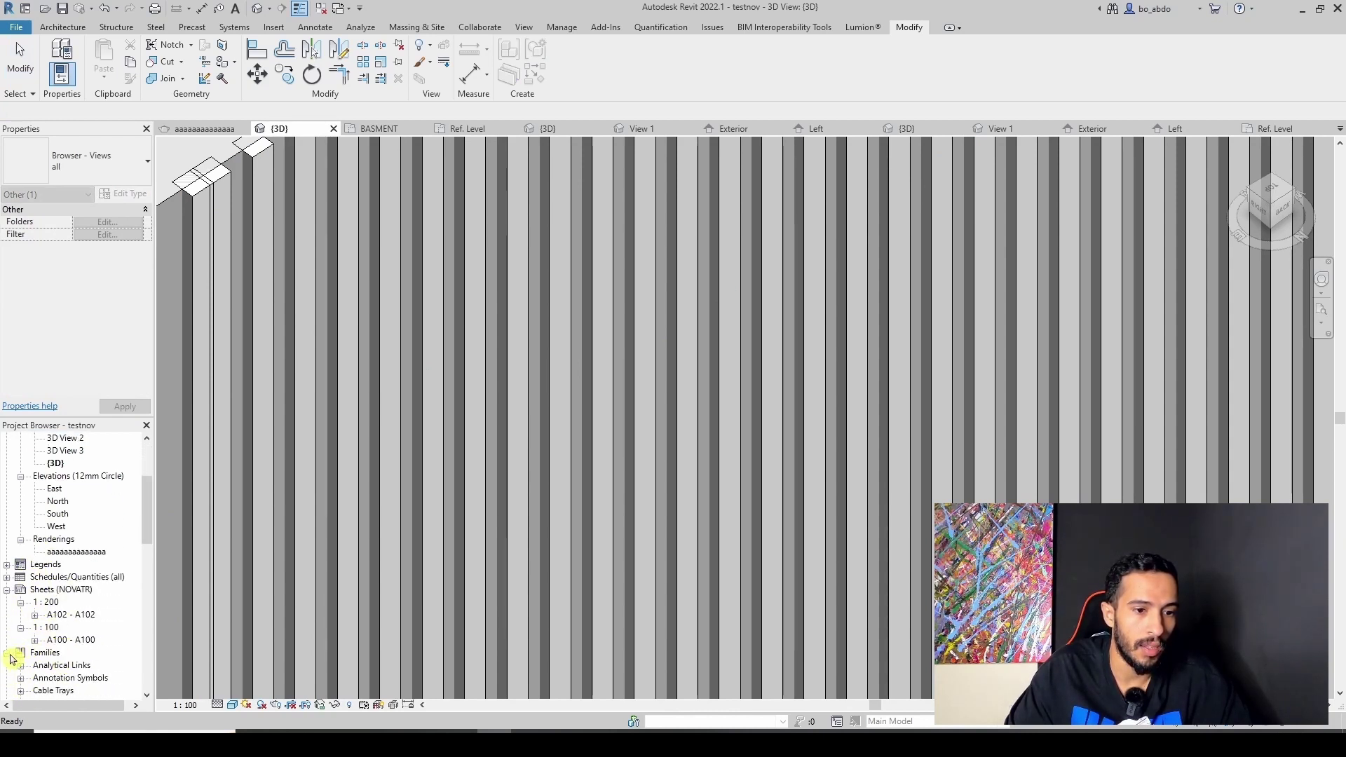
pyautogui.click(10, 654)
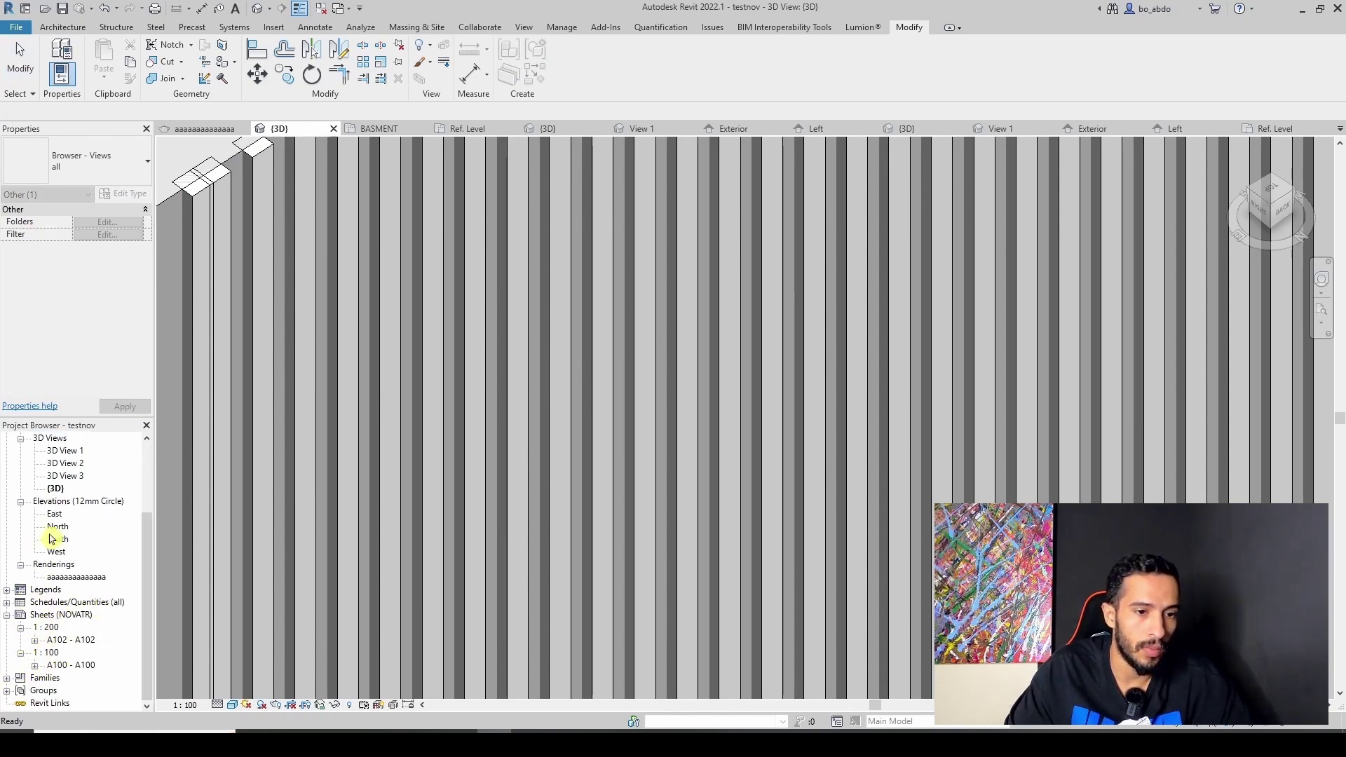
pyautogui.click(9, 679)
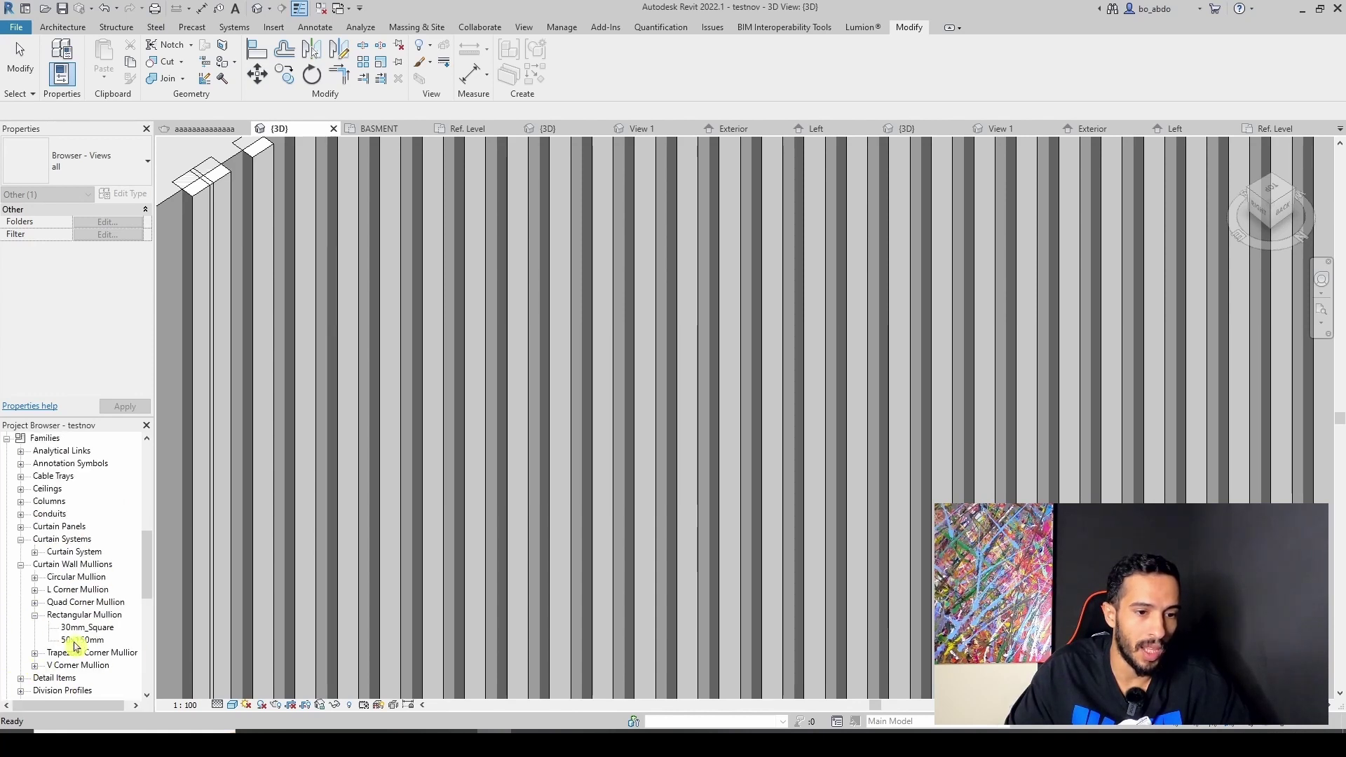
pyautogui.scroll(1, 86, 557)
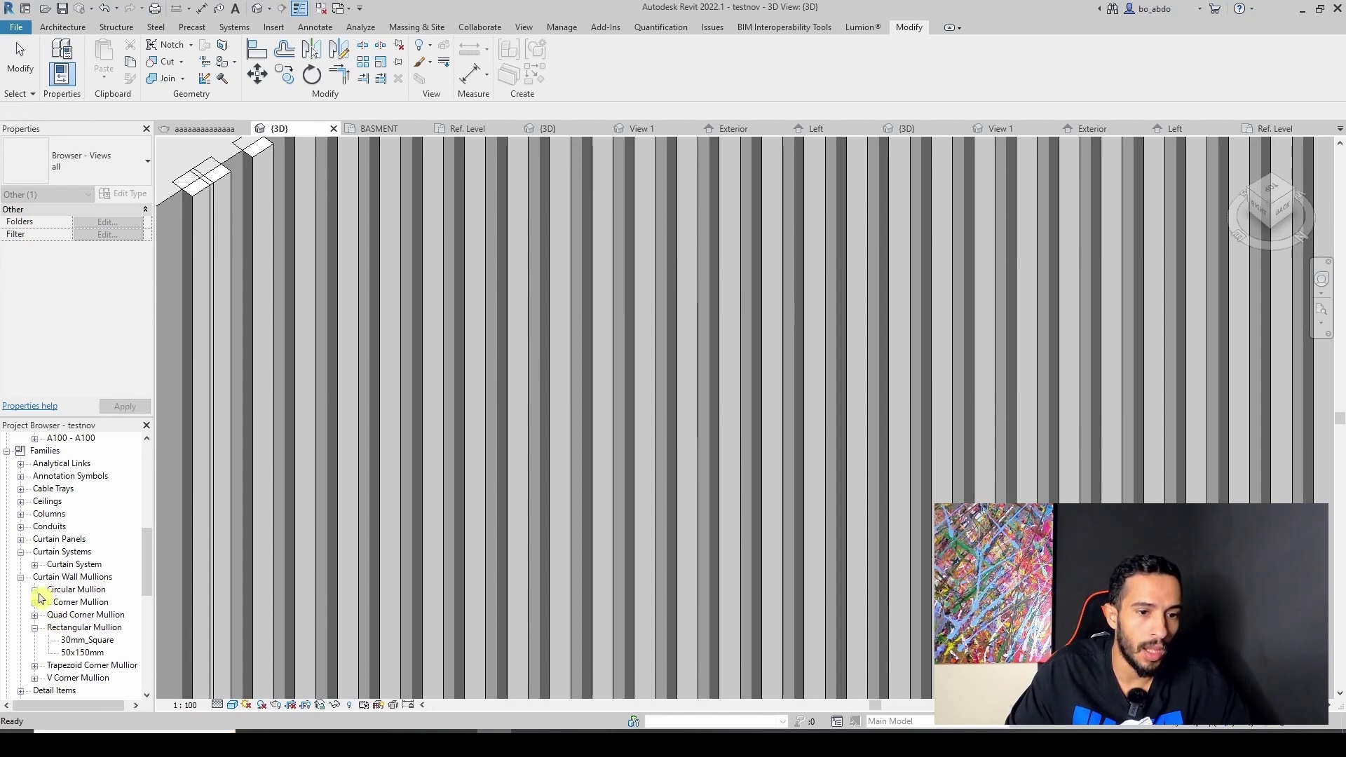
pyautogui.scroll(-1, 69, 628)
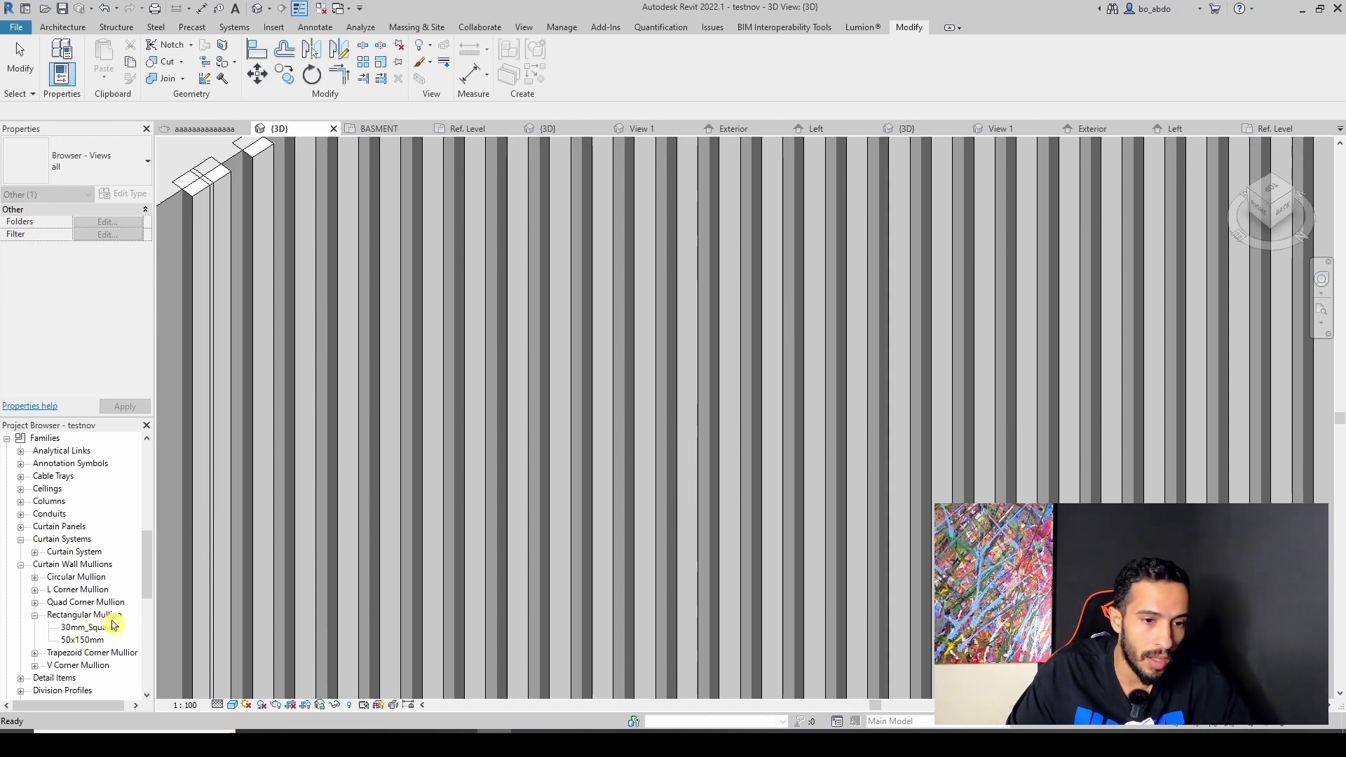
pyautogui.click(97, 628)
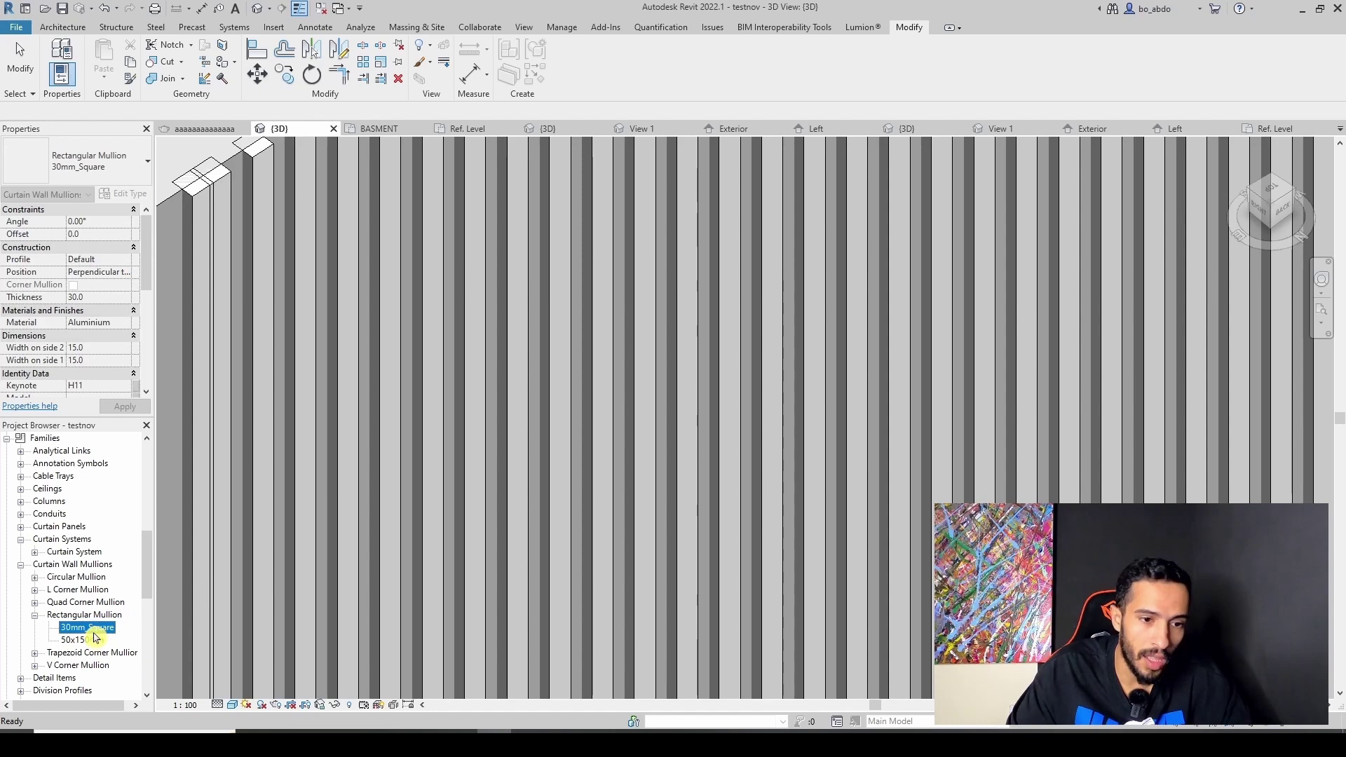
# Duplicate the 30mm_Square mullion type as a new type named '30 mm wood'.
pyautogui.doubleClick(77, 631)
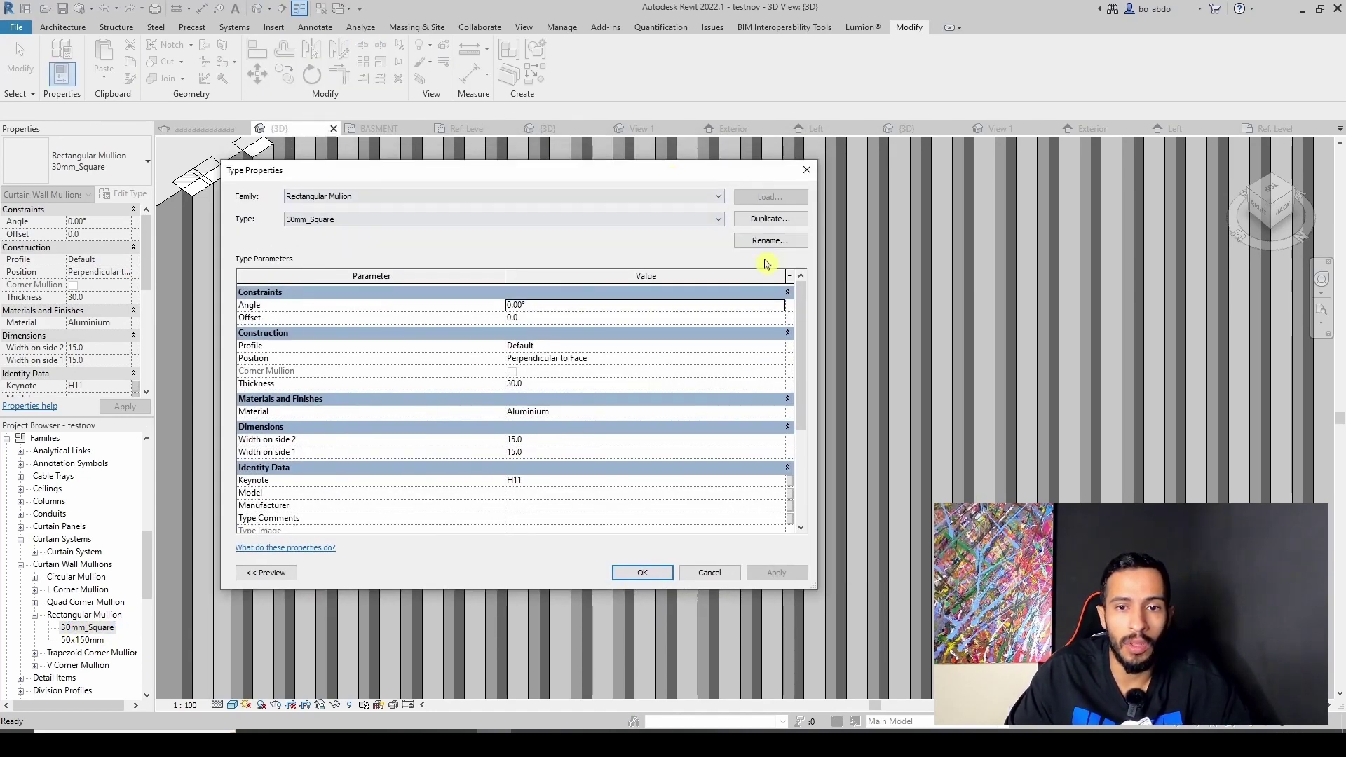
pyautogui.click(771, 220)
pyautogui.write('30')
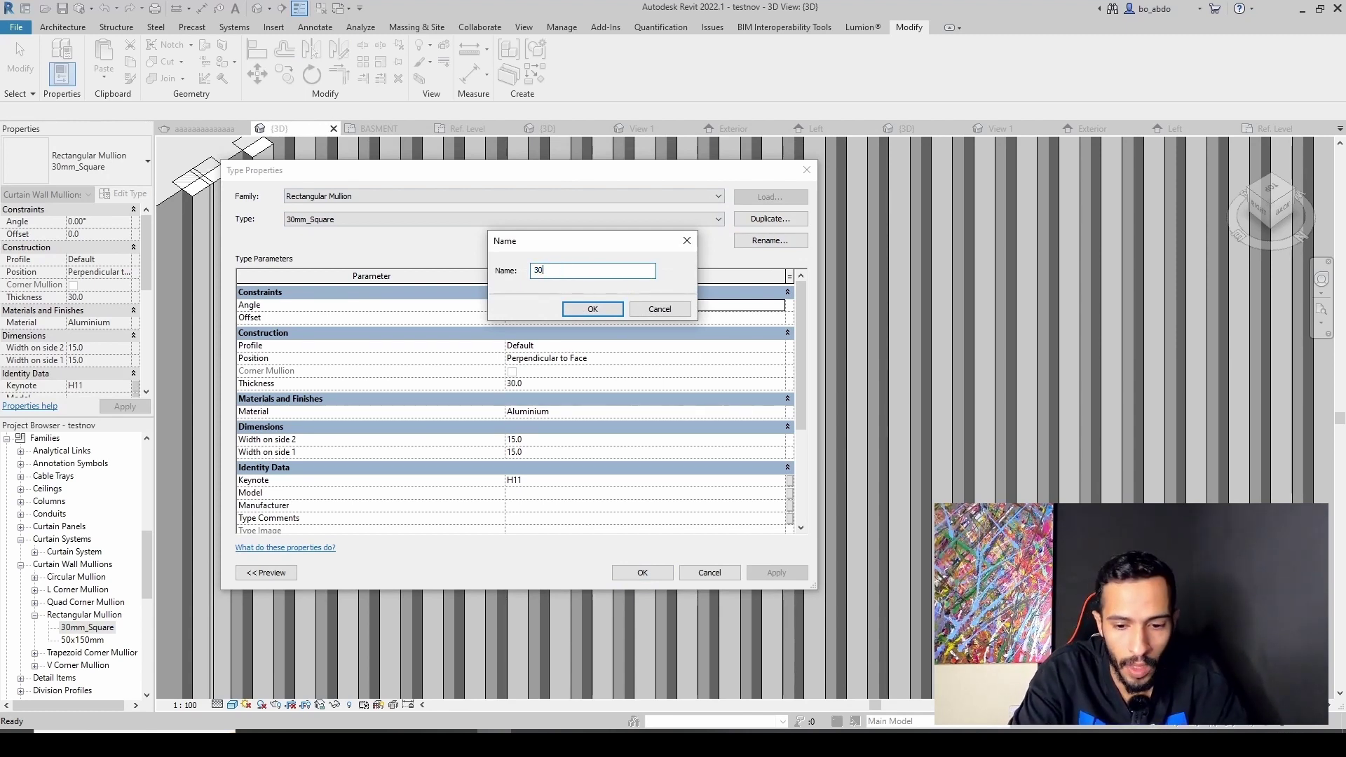
pyautogui.write(' mm')
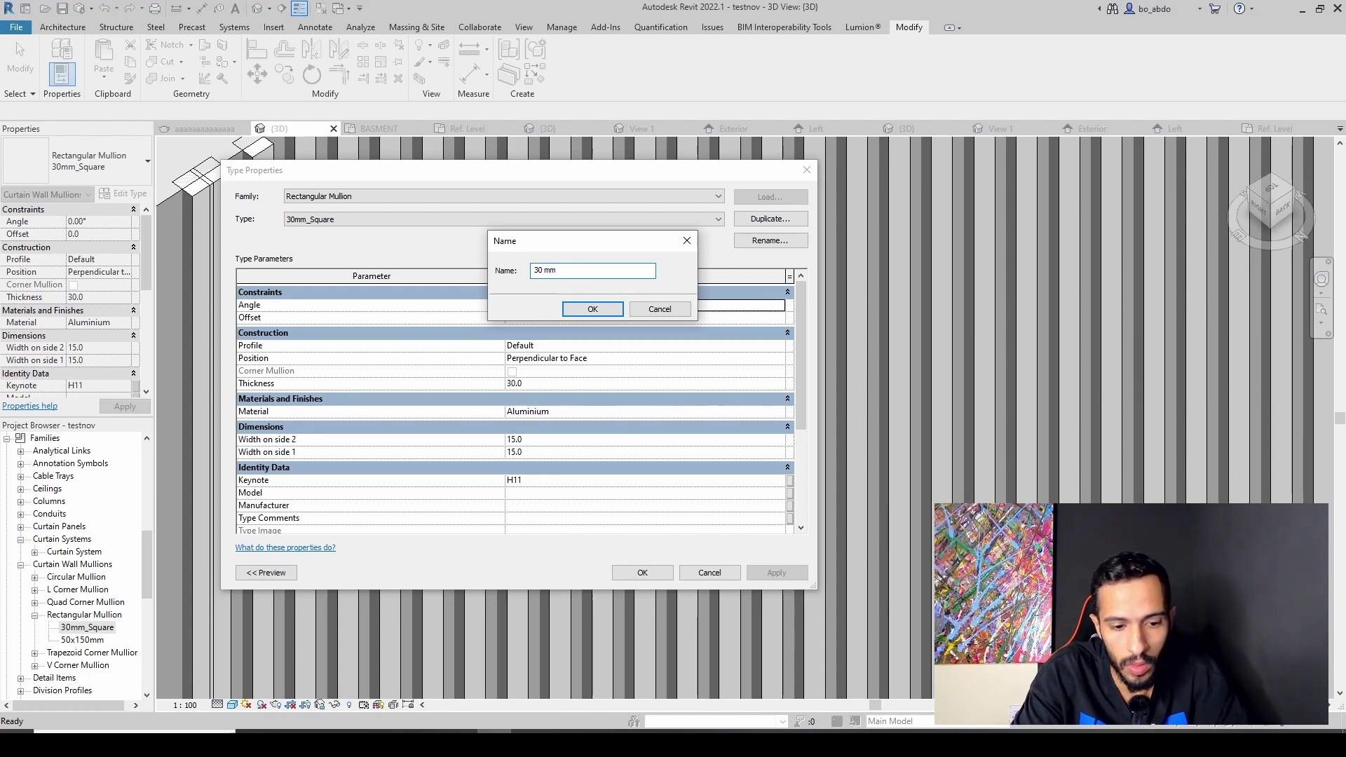
pyautogui.write(' wood')
pyautogui.click(588, 309)
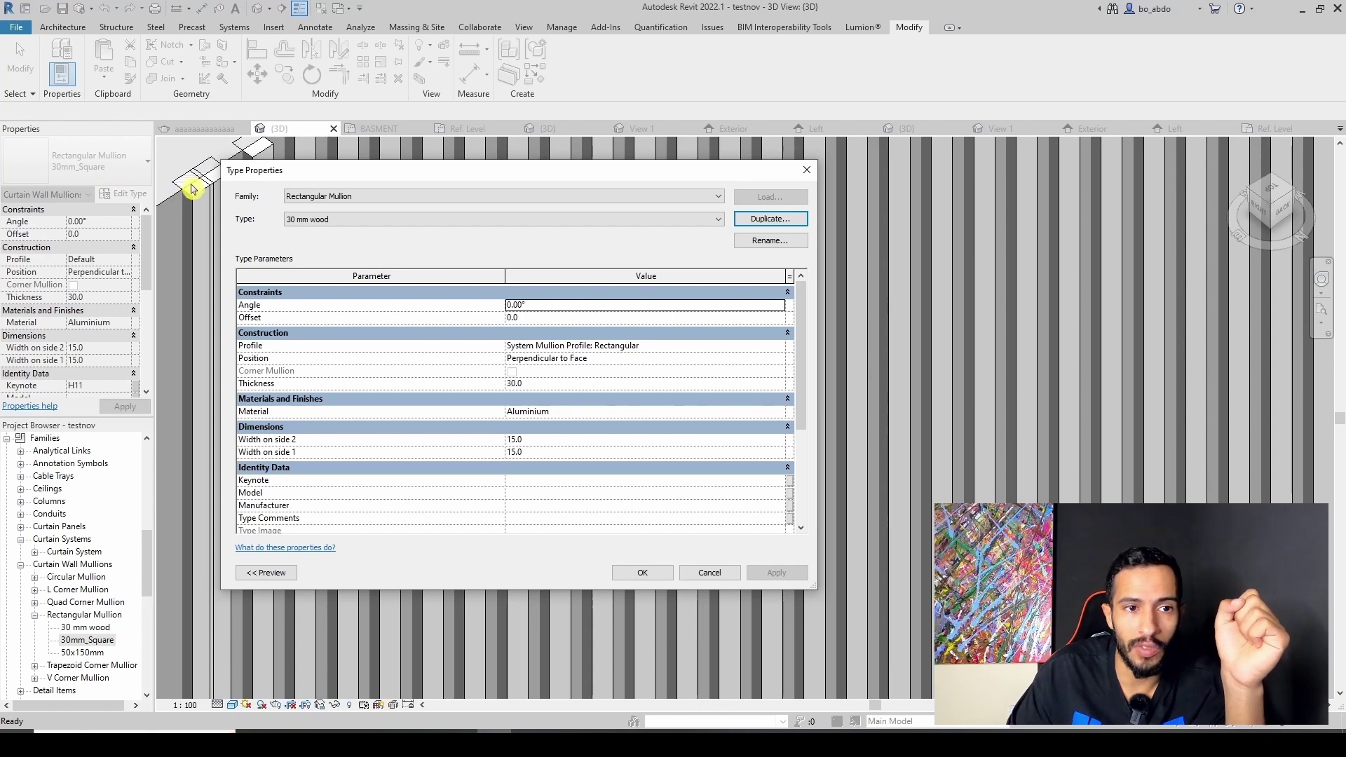
# Set the 30 mm wood mullion's Offset to 10 and bring up its material choices.
pyautogui.click(530, 317)
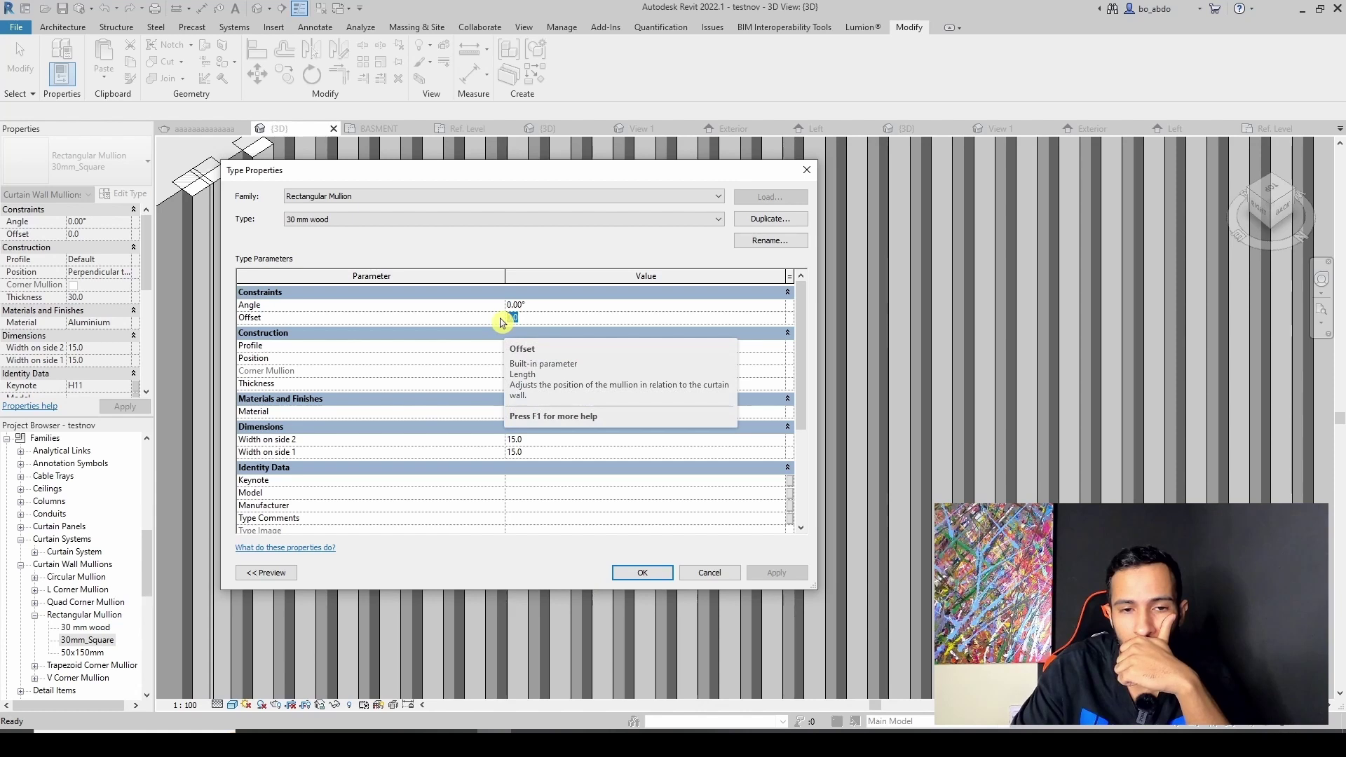
pyautogui.write('0')
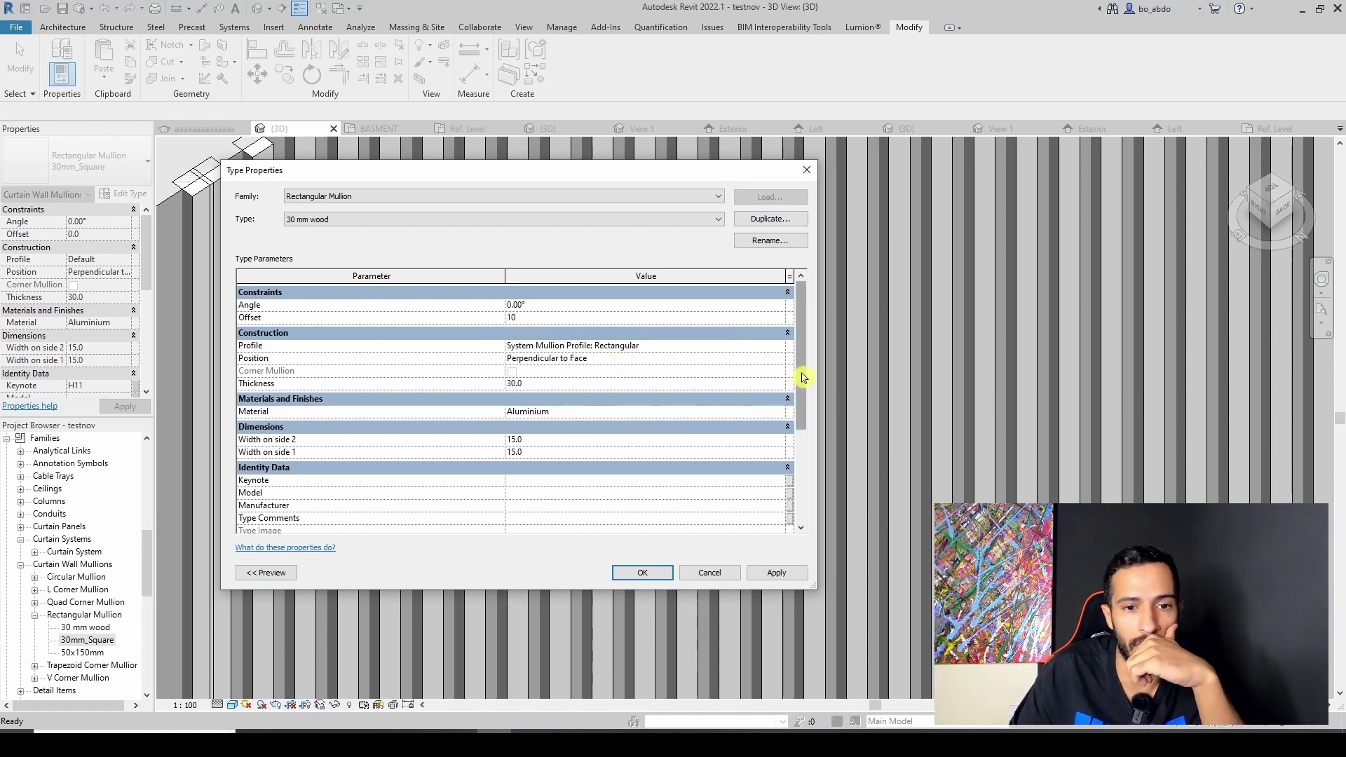
pyautogui.click(782, 413)
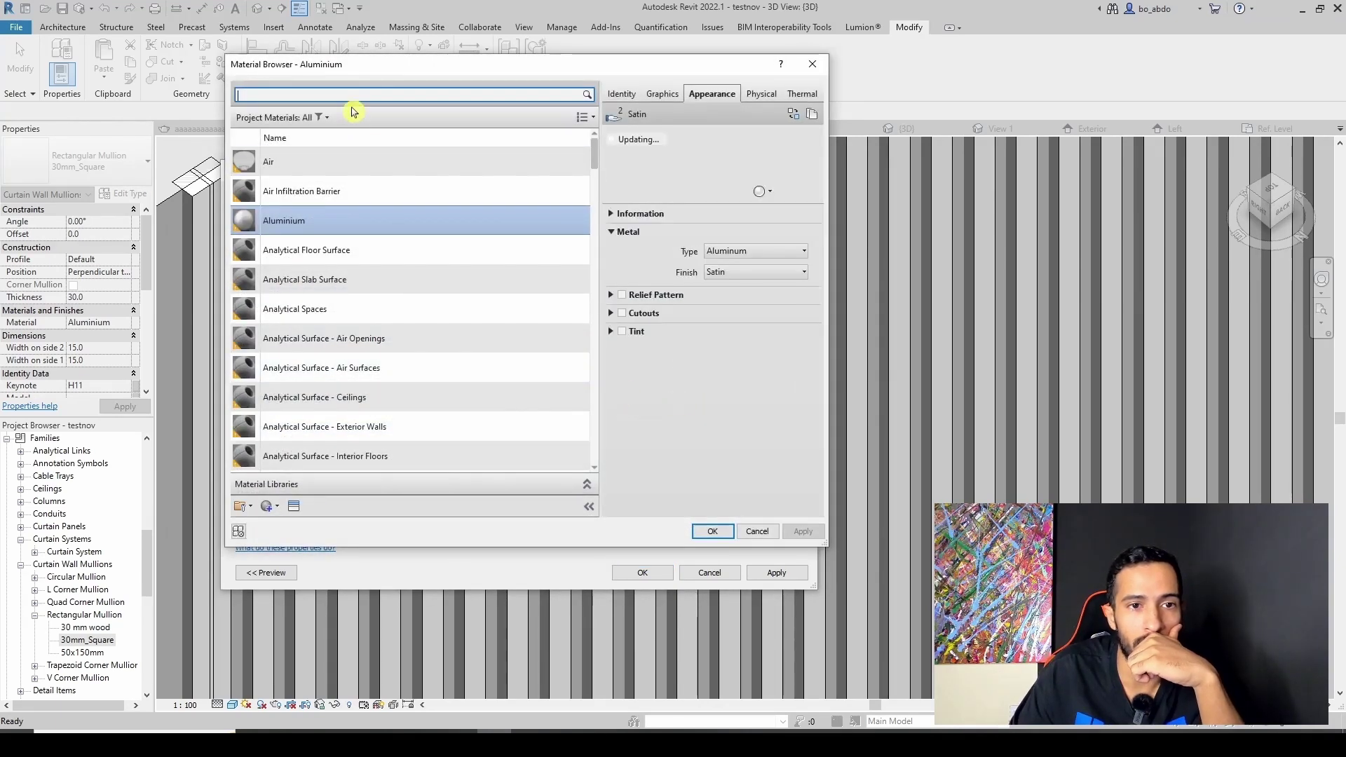
# Assign the Wood material to the 30 mm wood mullion type and close Type Properties.
pyautogui.write('wood')
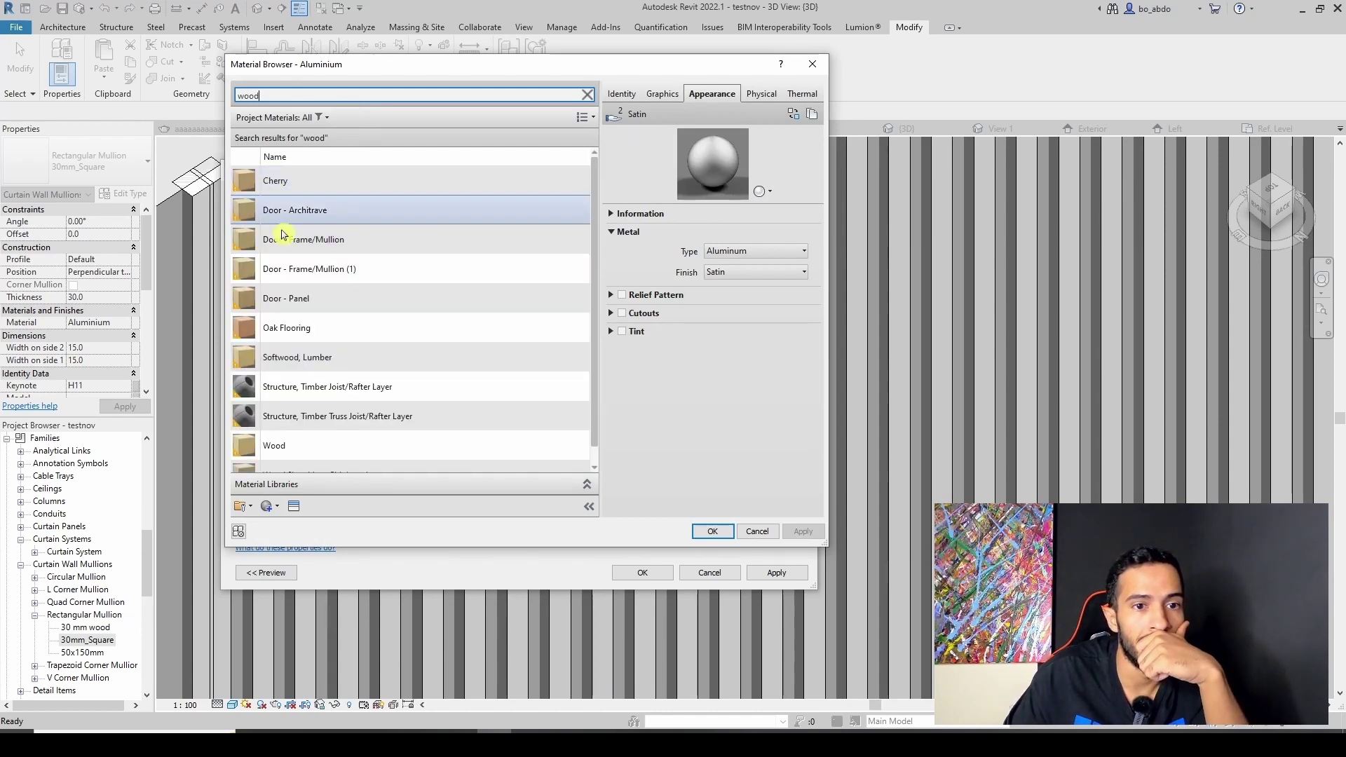
pyautogui.click(326, 454)
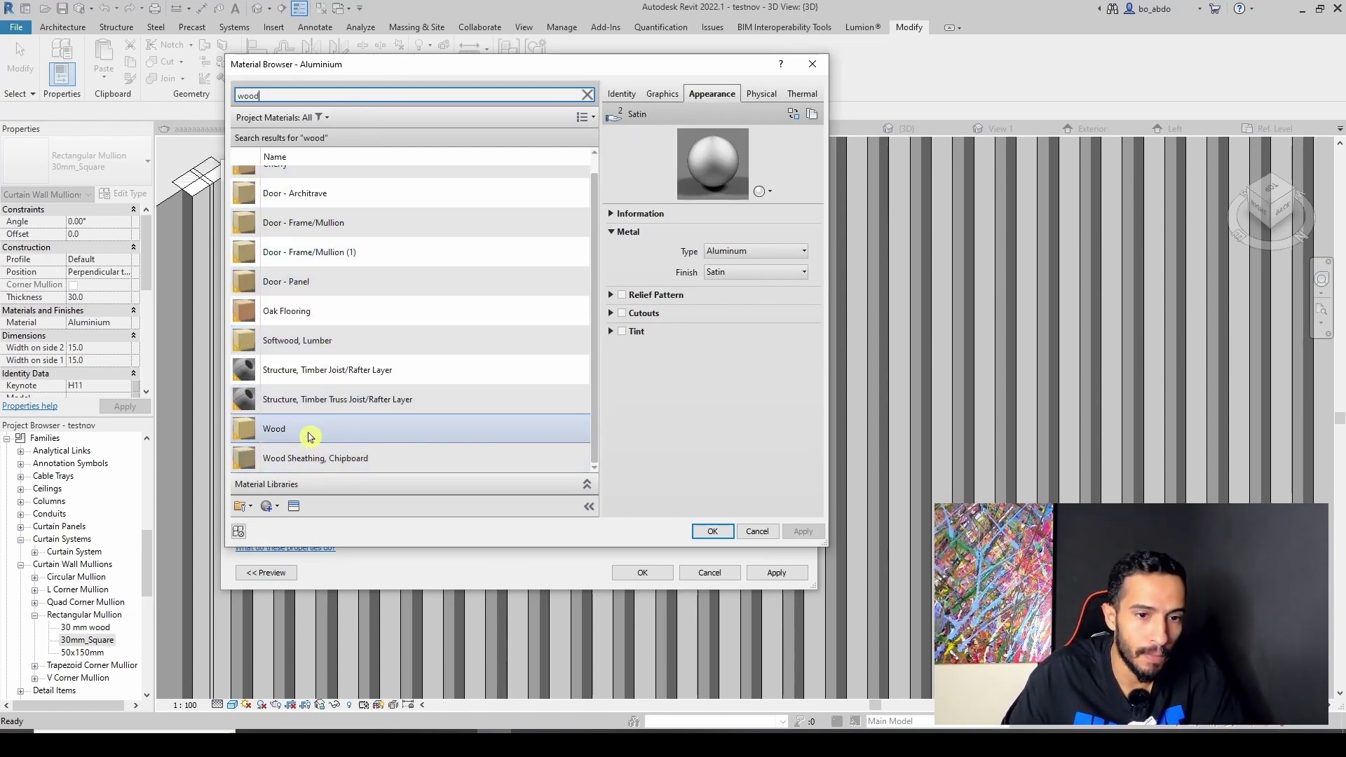
pyautogui.click(717, 532)
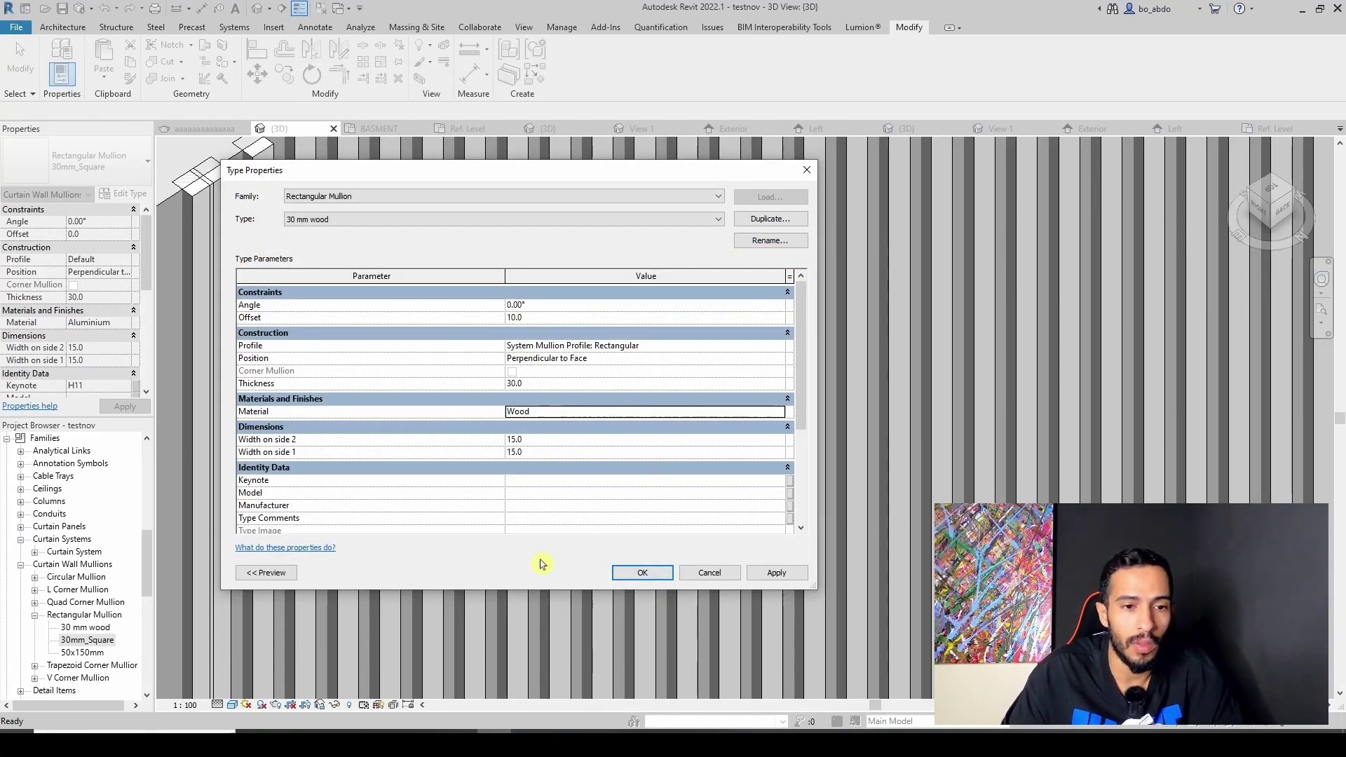
pyautogui.click(662, 578)
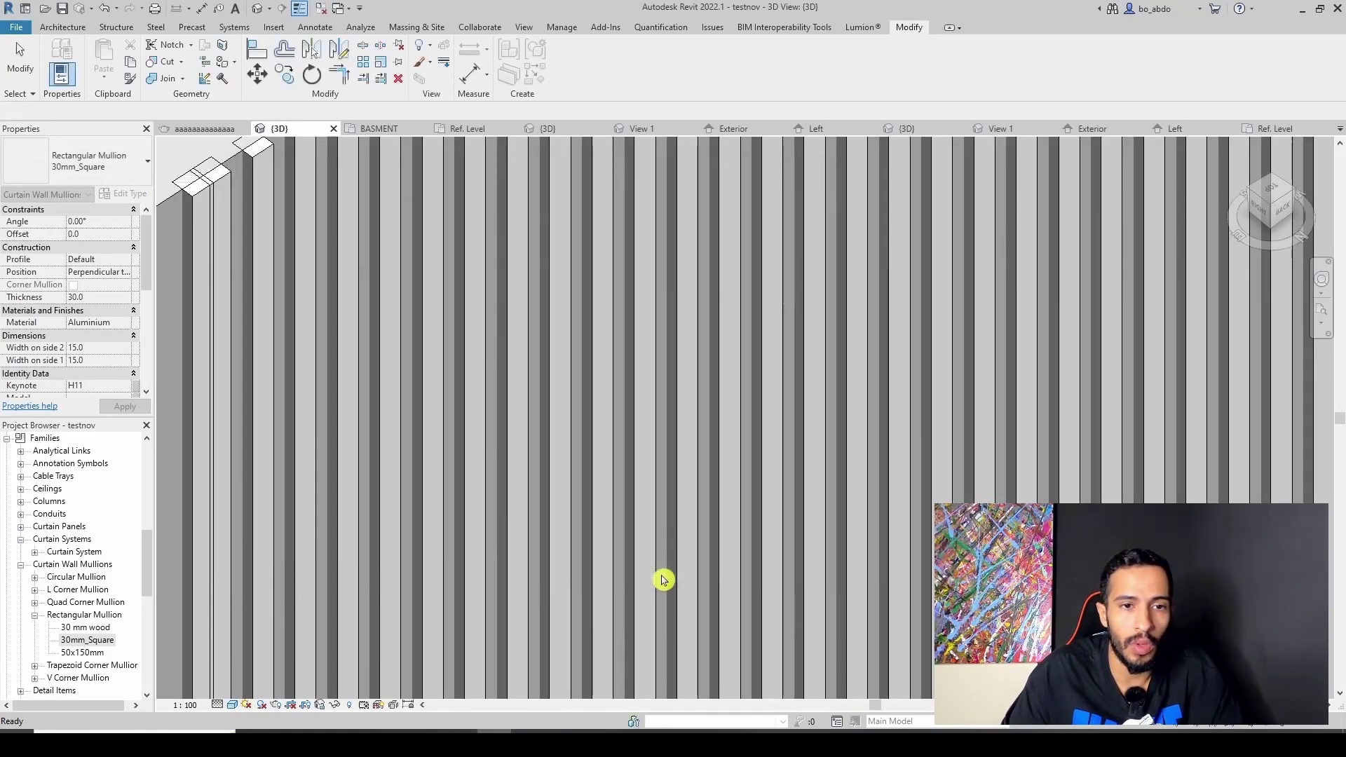
# Select the slat wall curtain wall and open its Type Properties.
pyautogui.scroll(3, 580, 328)
pyautogui.scroll(3, 558, 460)
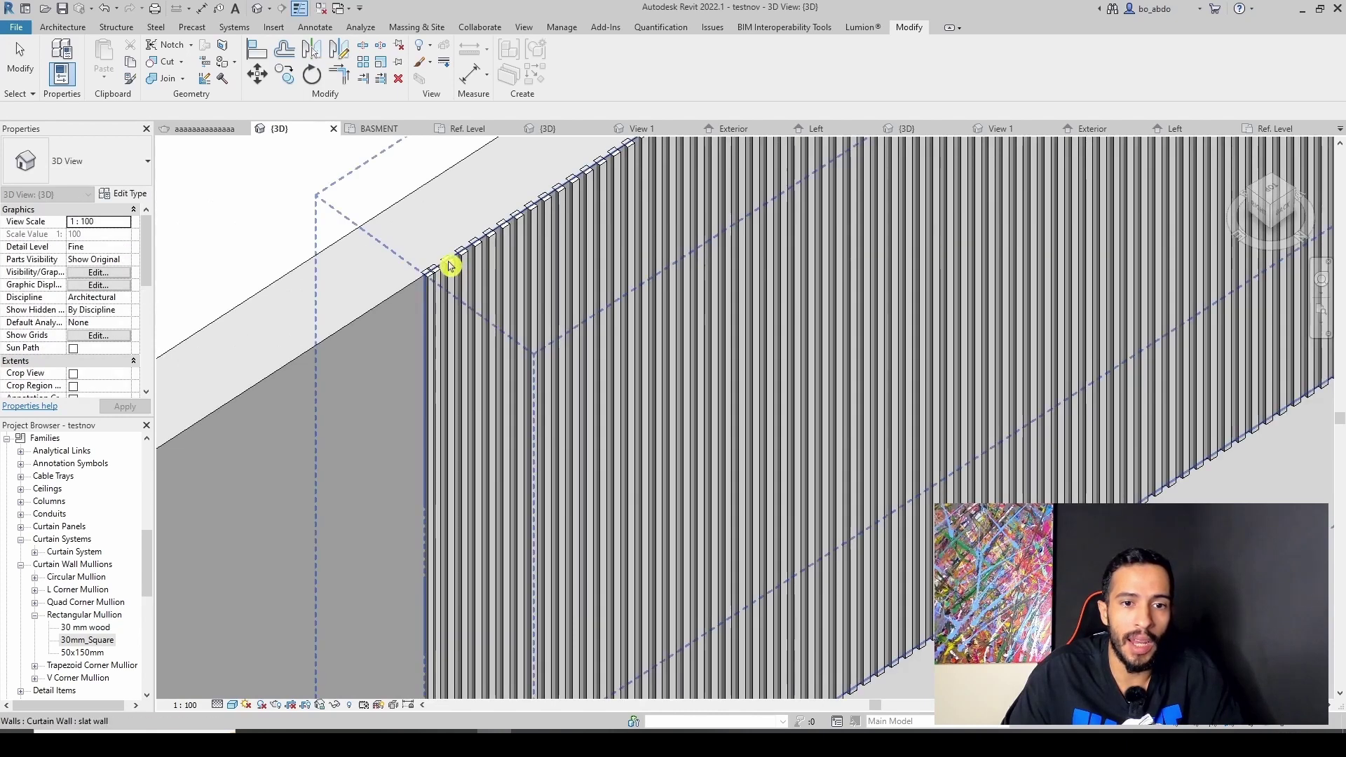
pyautogui.scroll(2, 455, 255)
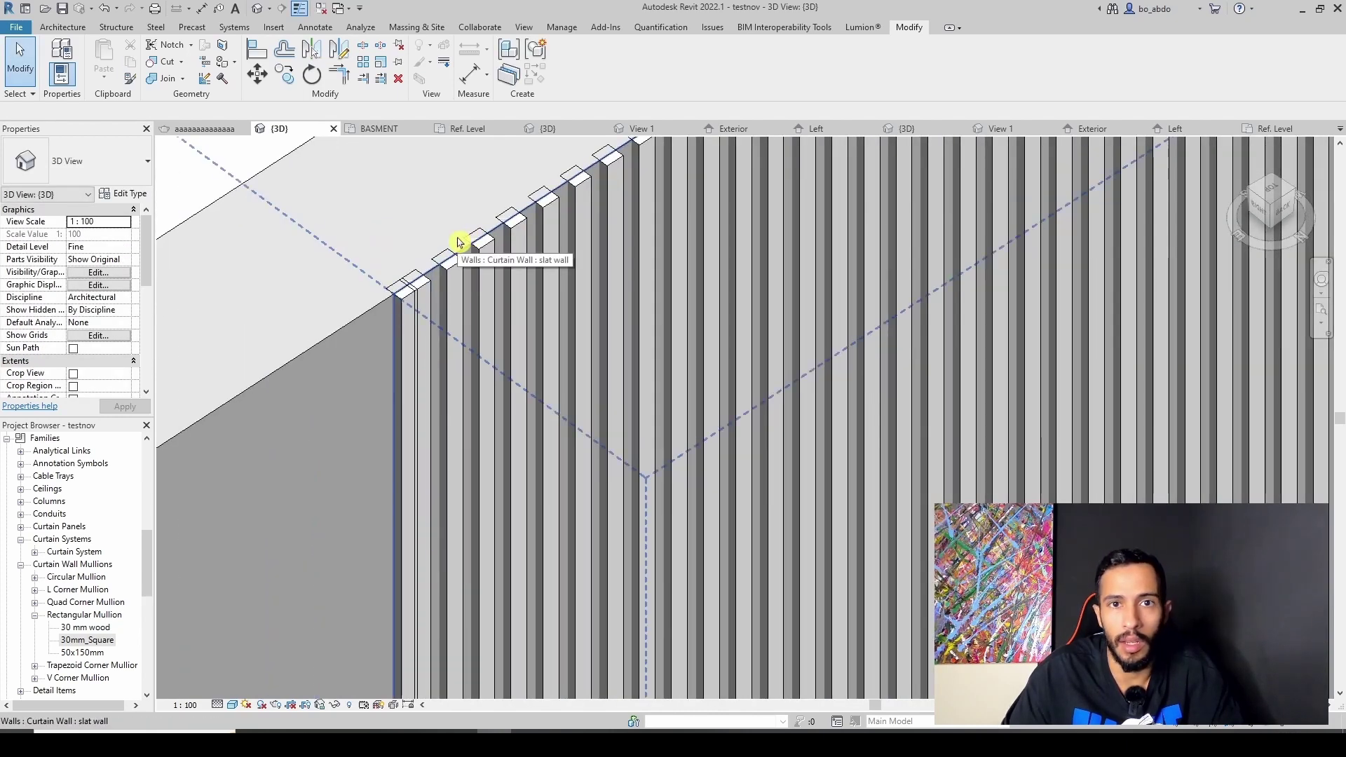
pyautogui.click(501, 222)
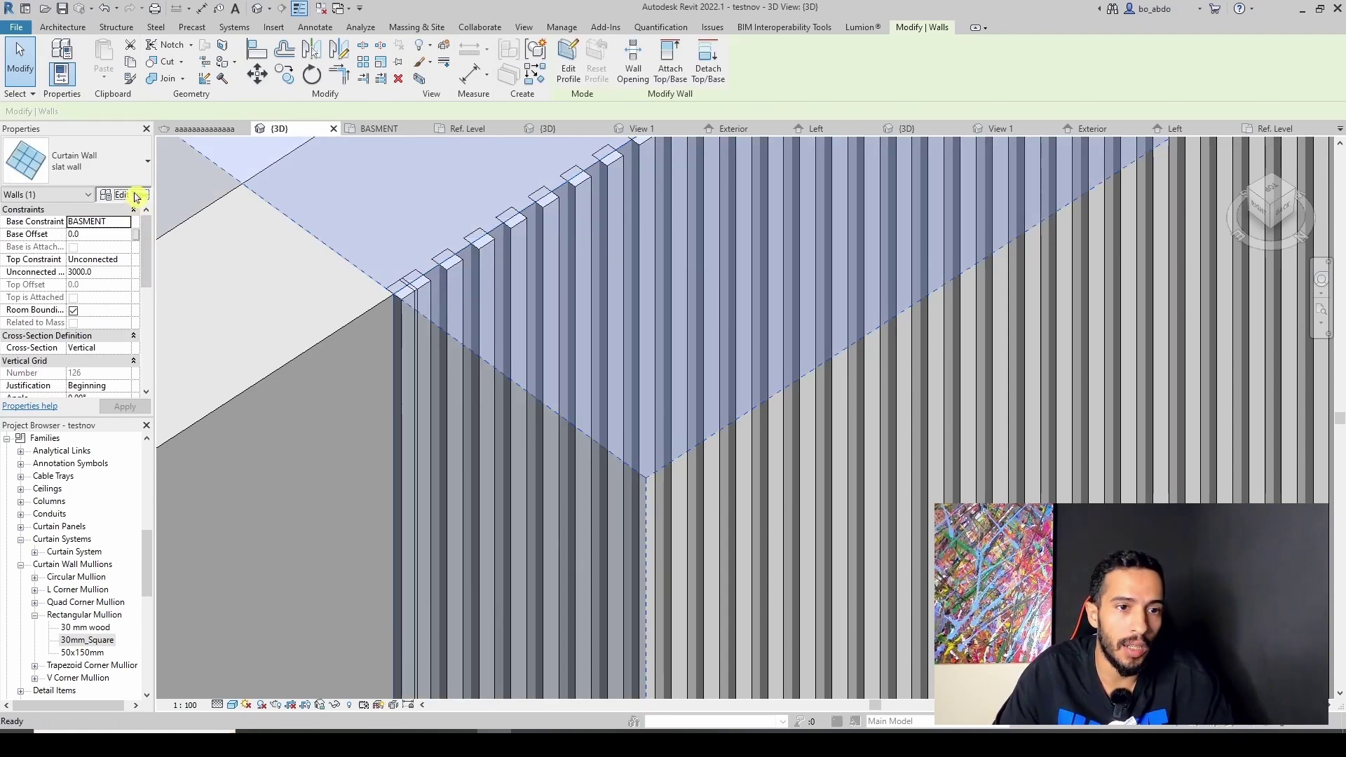
pyautogui.click(137, 197)
pyautogui.moveTo(796, 327); pyautogui.dragTo(799, 362)
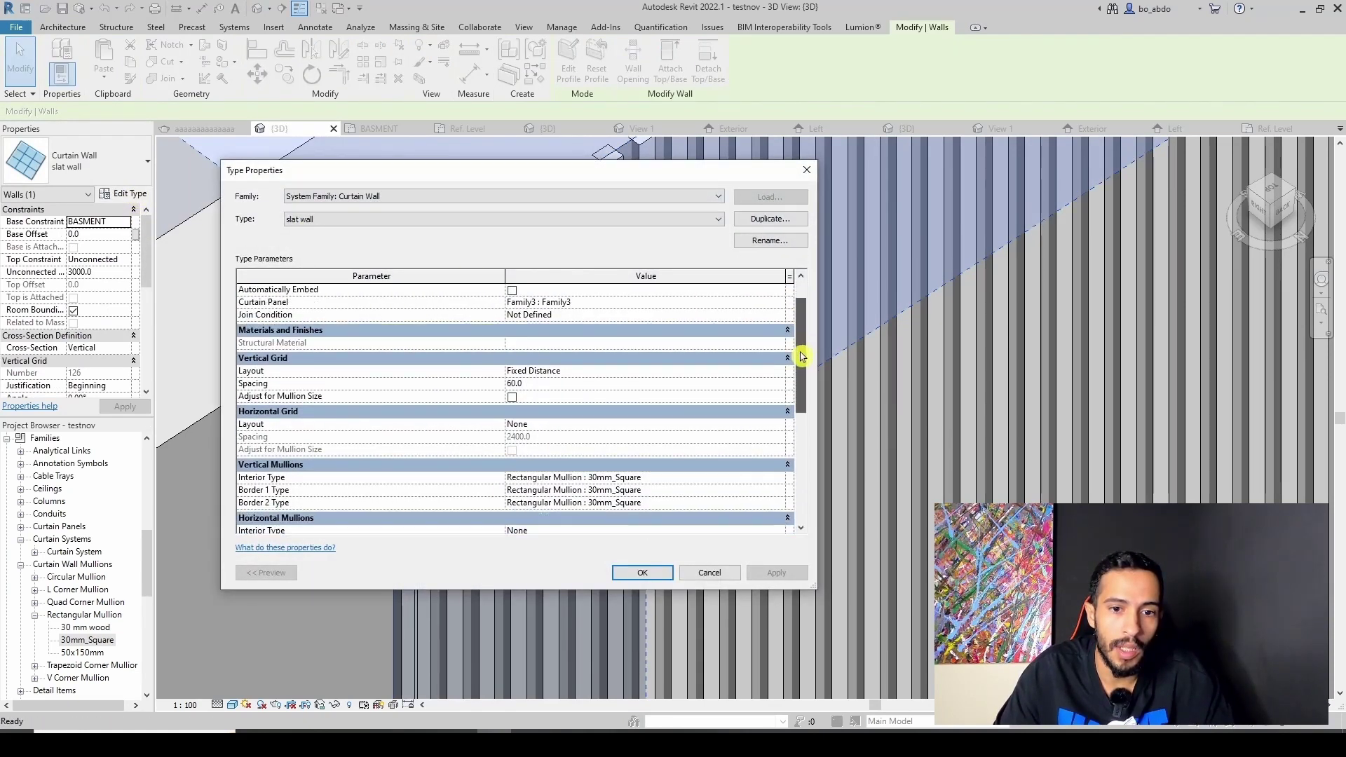
# Set the Interior, Border 1 and Border 2 vertical mullions to Rectangular Mullion : 30 mm wood.
pyautogui.click(779, 440)
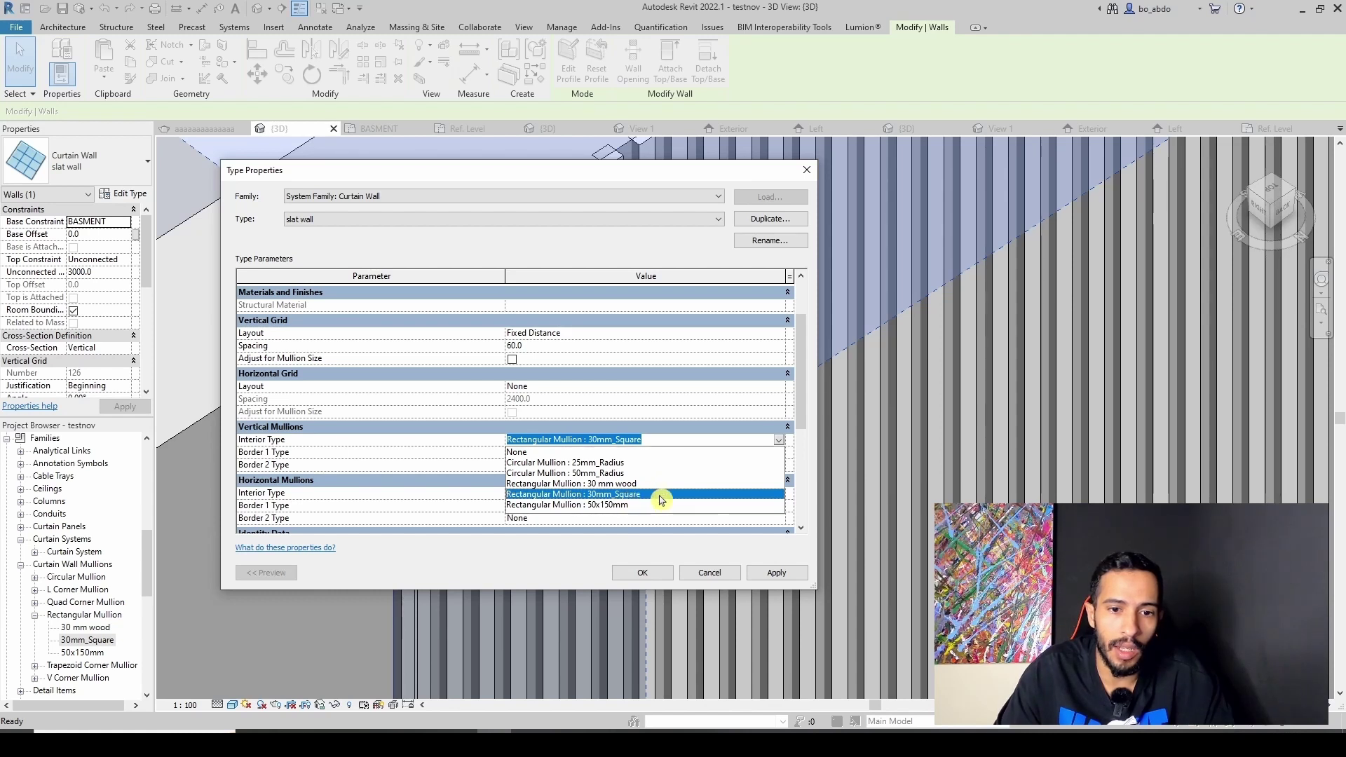
pyautogui.click(626, 484)
pyautogui.click(775, 452)
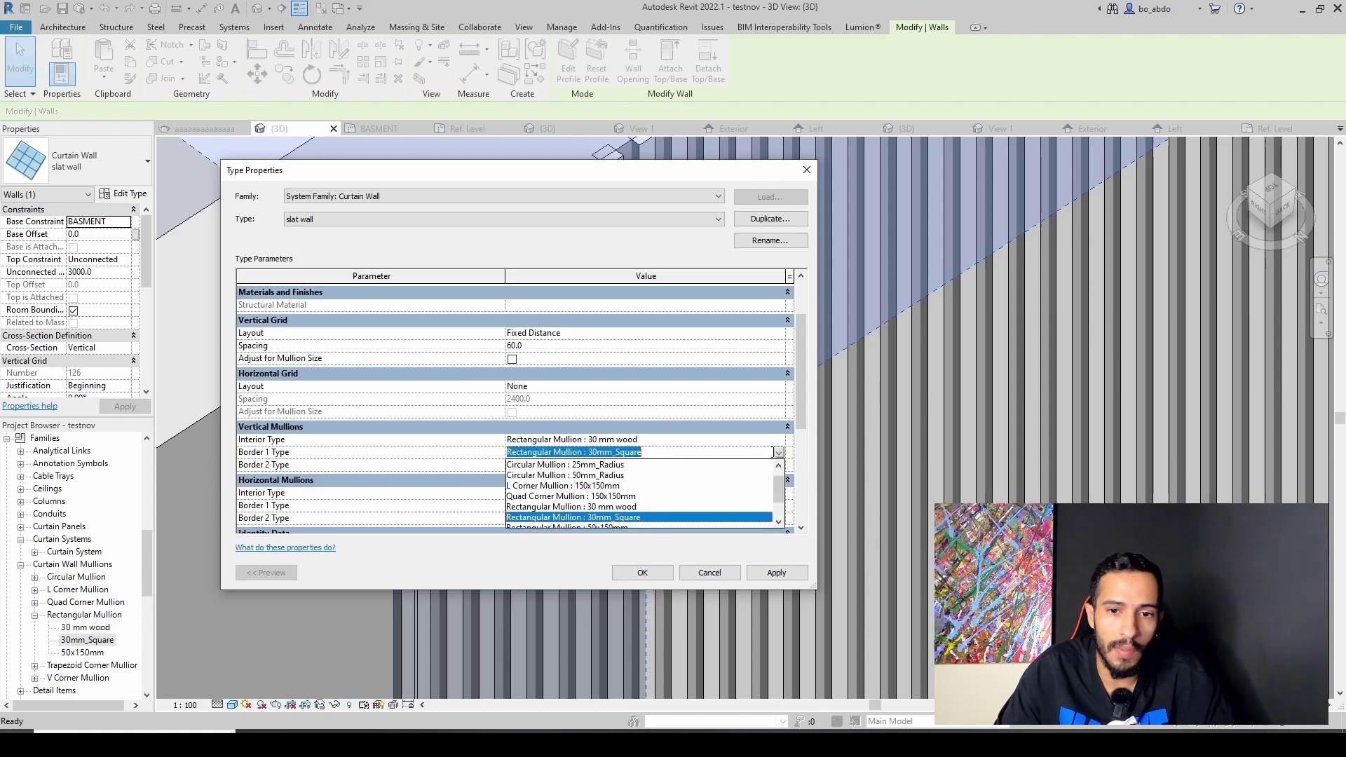
pyautogui.click(634, 506)
pyautogui.click(778, 466)
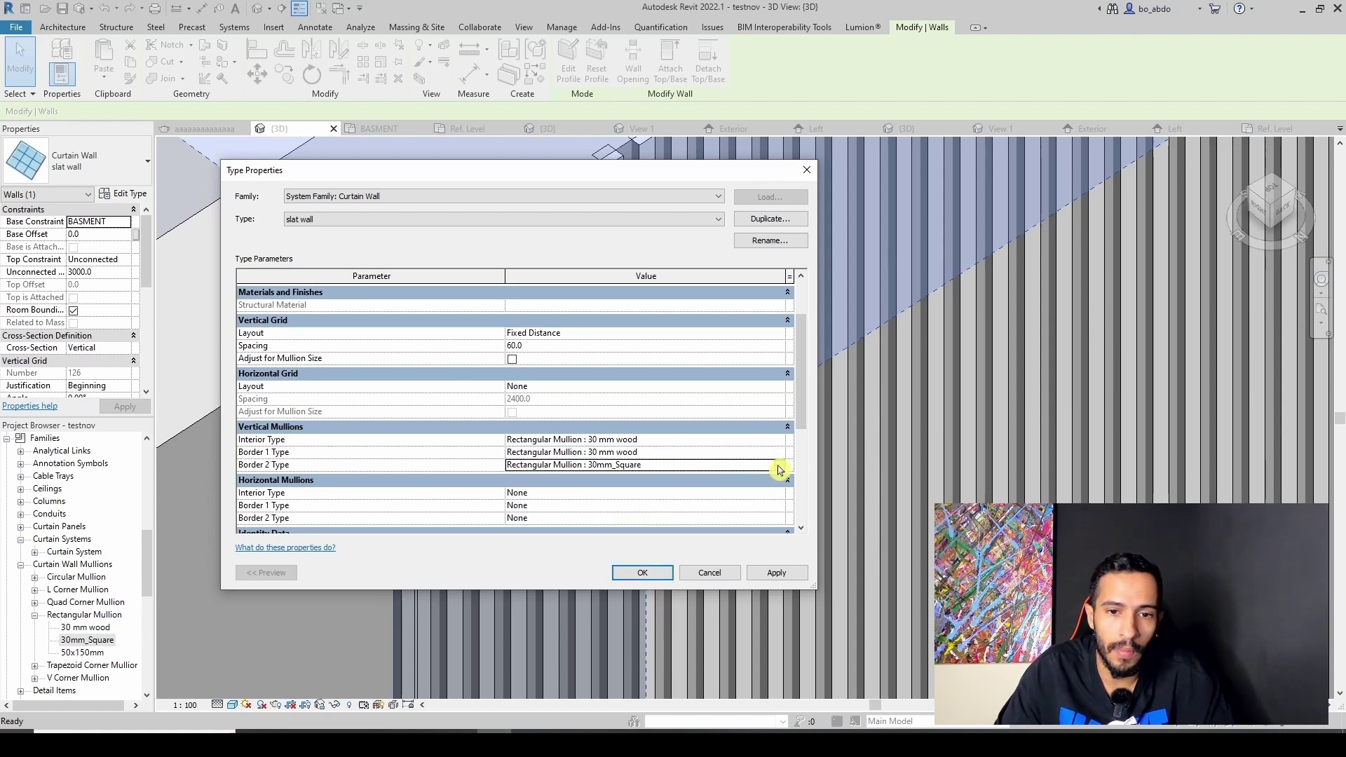
pyautogui.click(623, 520)
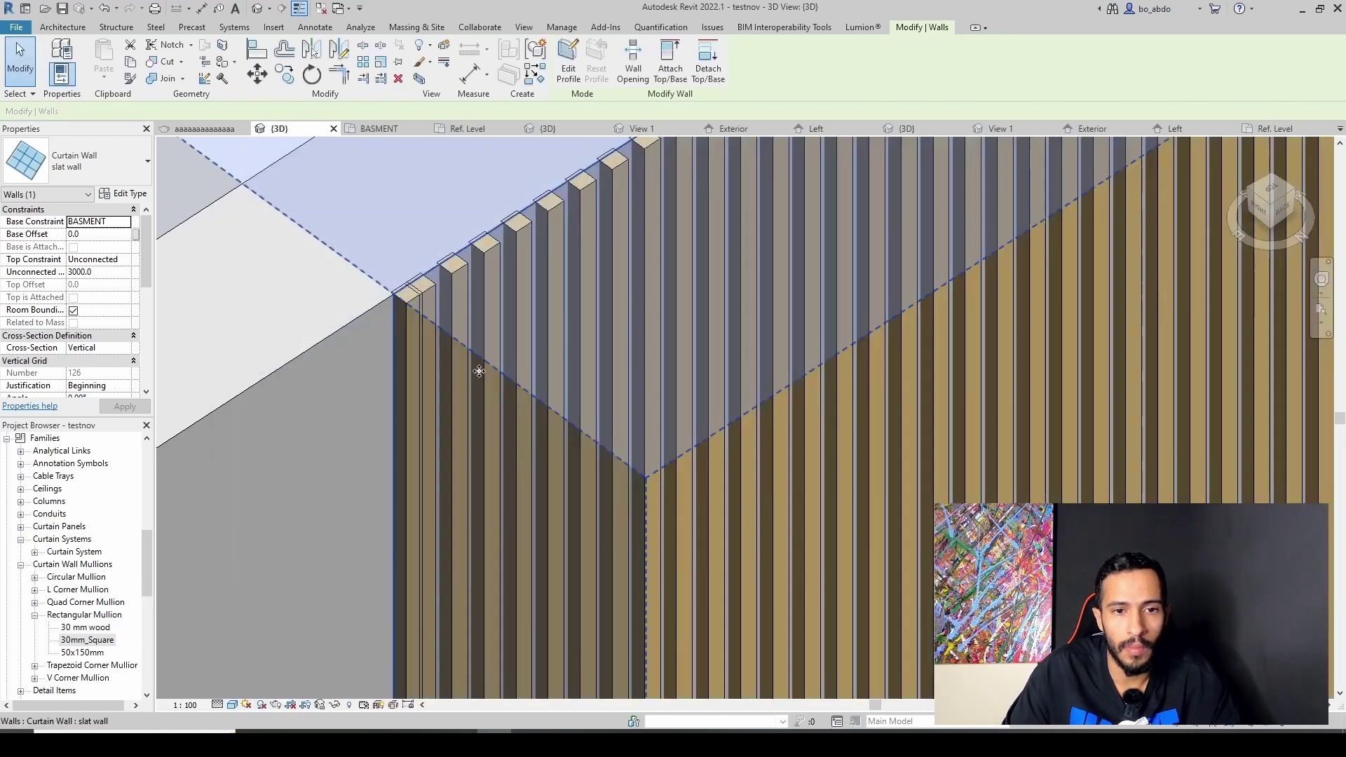
pyautogui.scroll(2, 481, 367)
pyautogui.scroll(2, 431, 258)
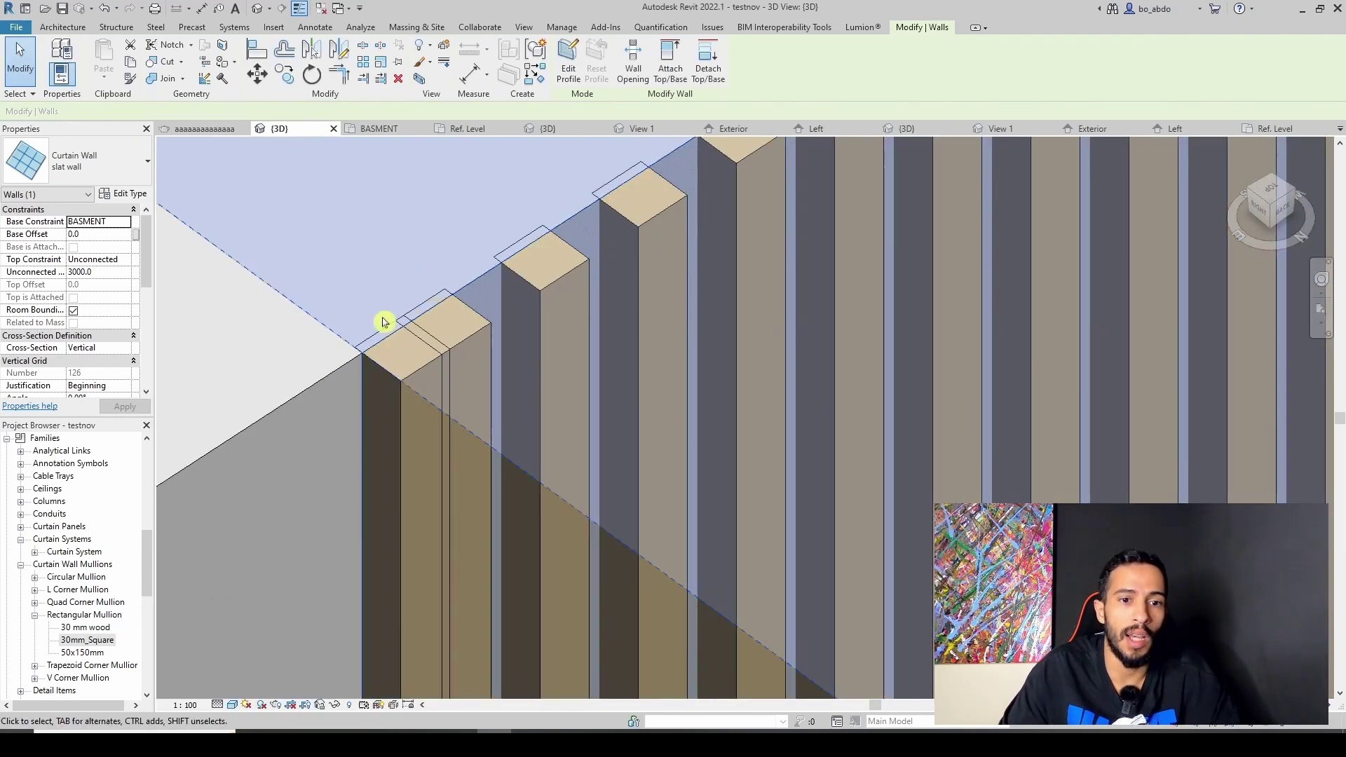
pyautogui.scroll(2, 384, 322)
pyautogui.scroll(2, 401, 337)
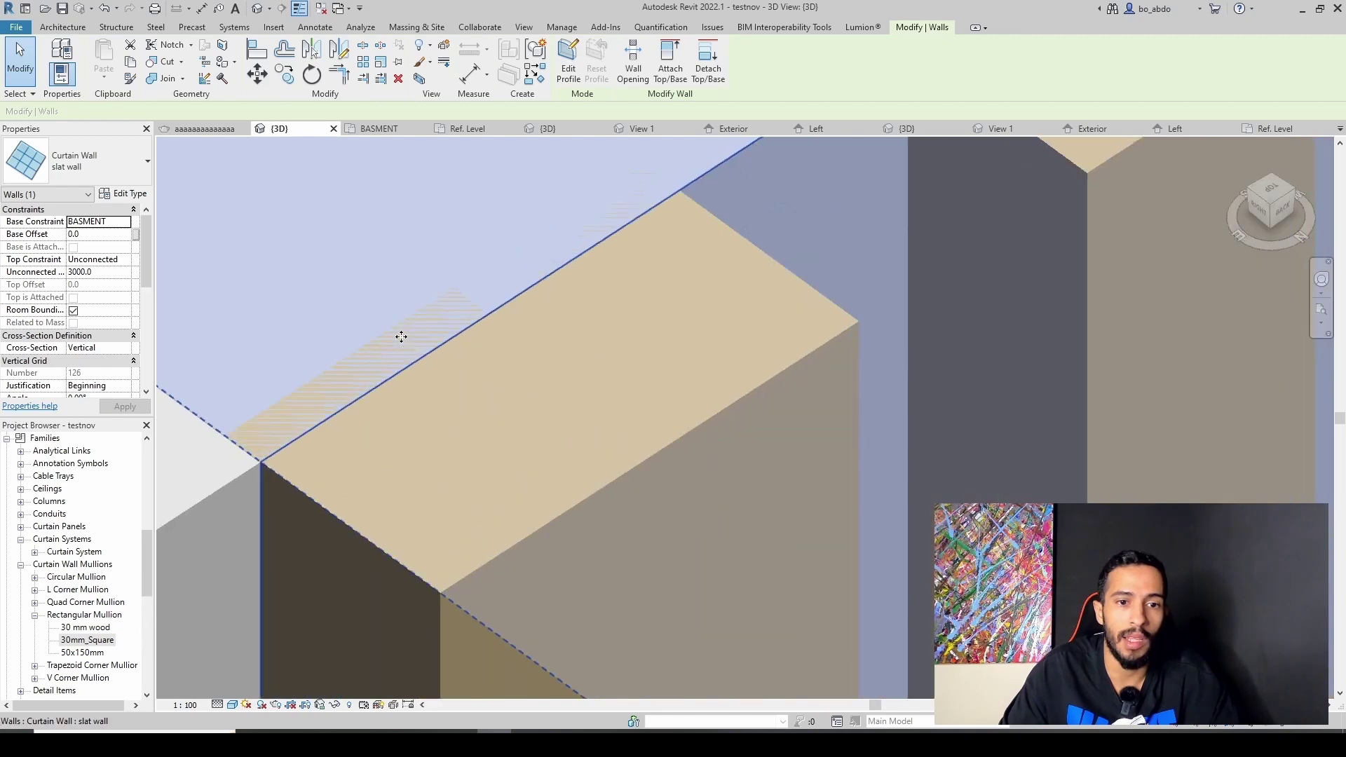
pyautogui.scroll(-2, 570, 391)
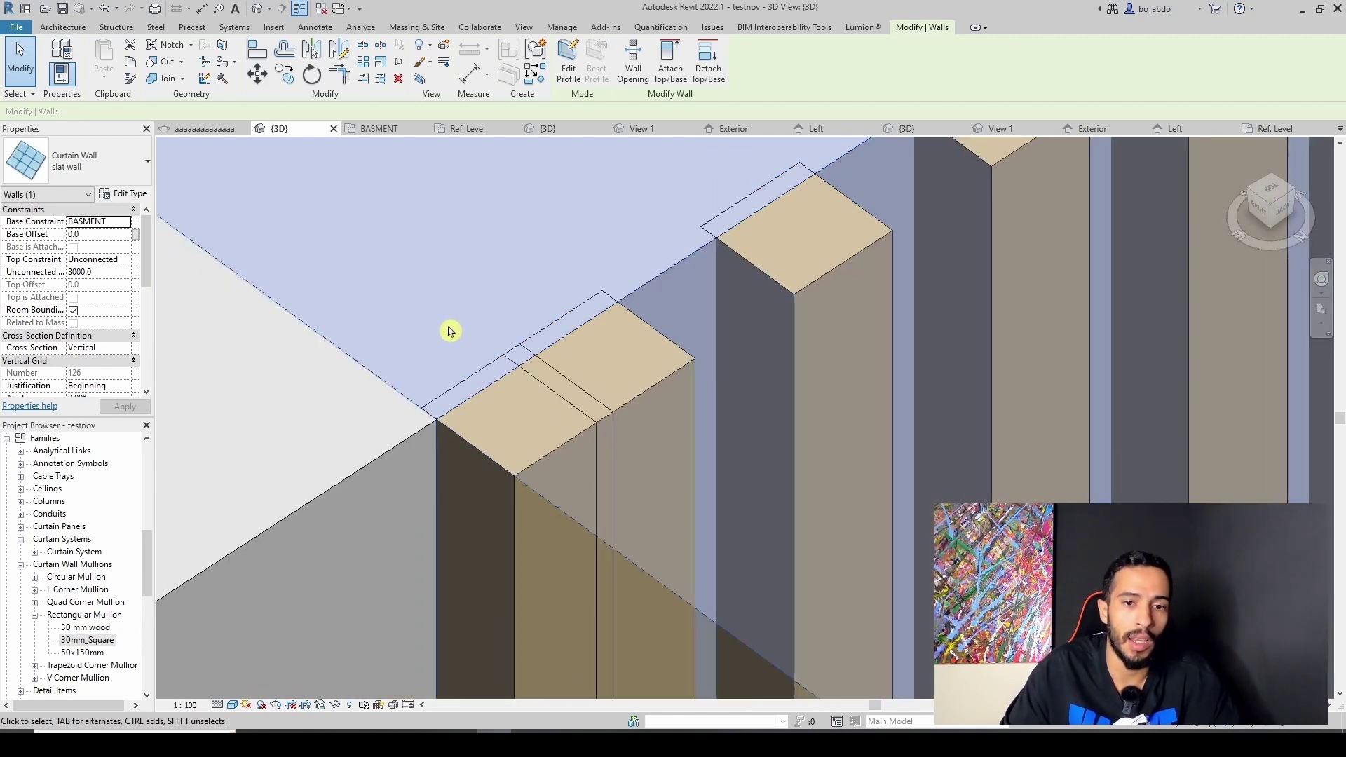
pyautogui.scroll(-2, 561, 399)
pyautogui.scroll(-2, 556, 390)
pyautogui.scroll(-2, 430, 375)
pyautogui.scroll(-1, 309, 297)
pyautogui.press('Escape')
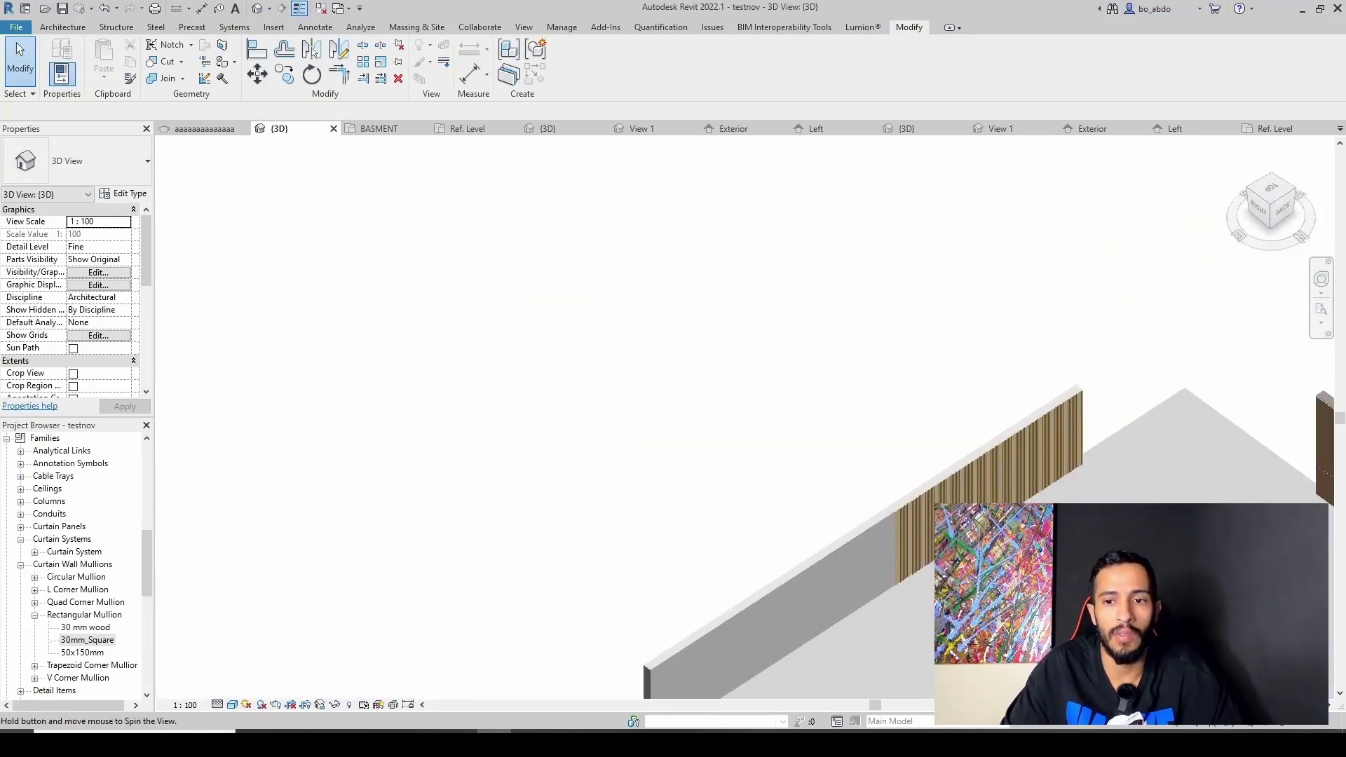
pyautogui.keyDown('shift'); pyautogui.moveTo(560, 392); pyautogui.dragTo(995, 441, button='middle'); pyautogui.keyUp('shift')
pyautogui.scroll(4, 858, 473)
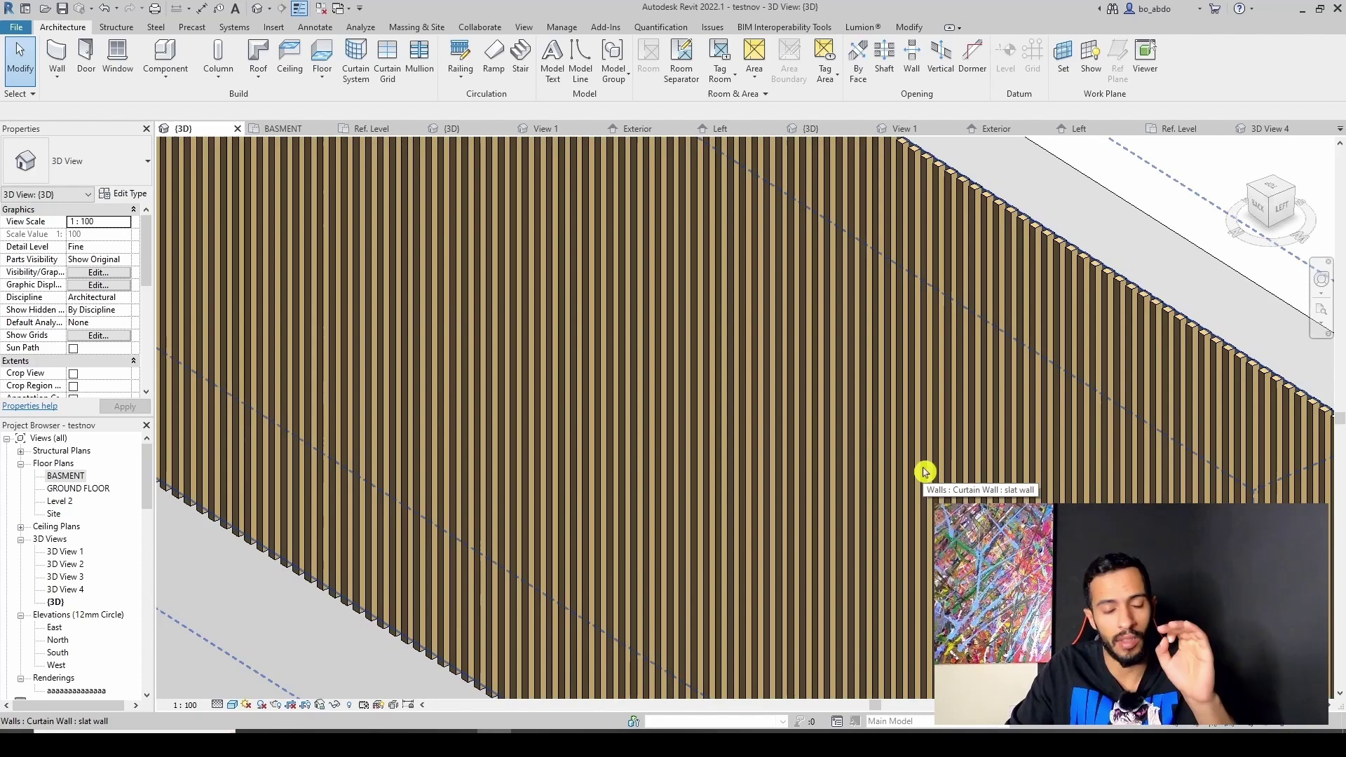
pyautogui.scroll(-2, 1122, 421)
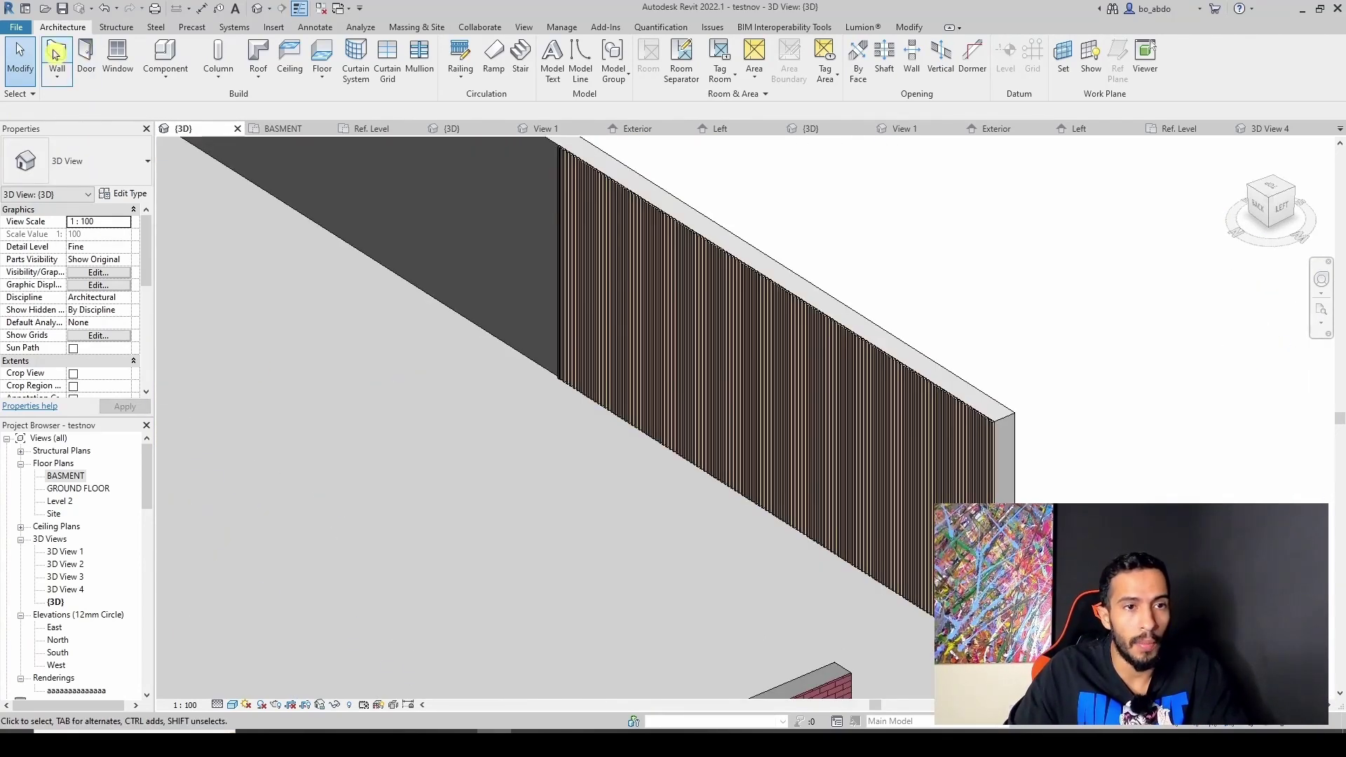
pyautogui.click(59, 54)
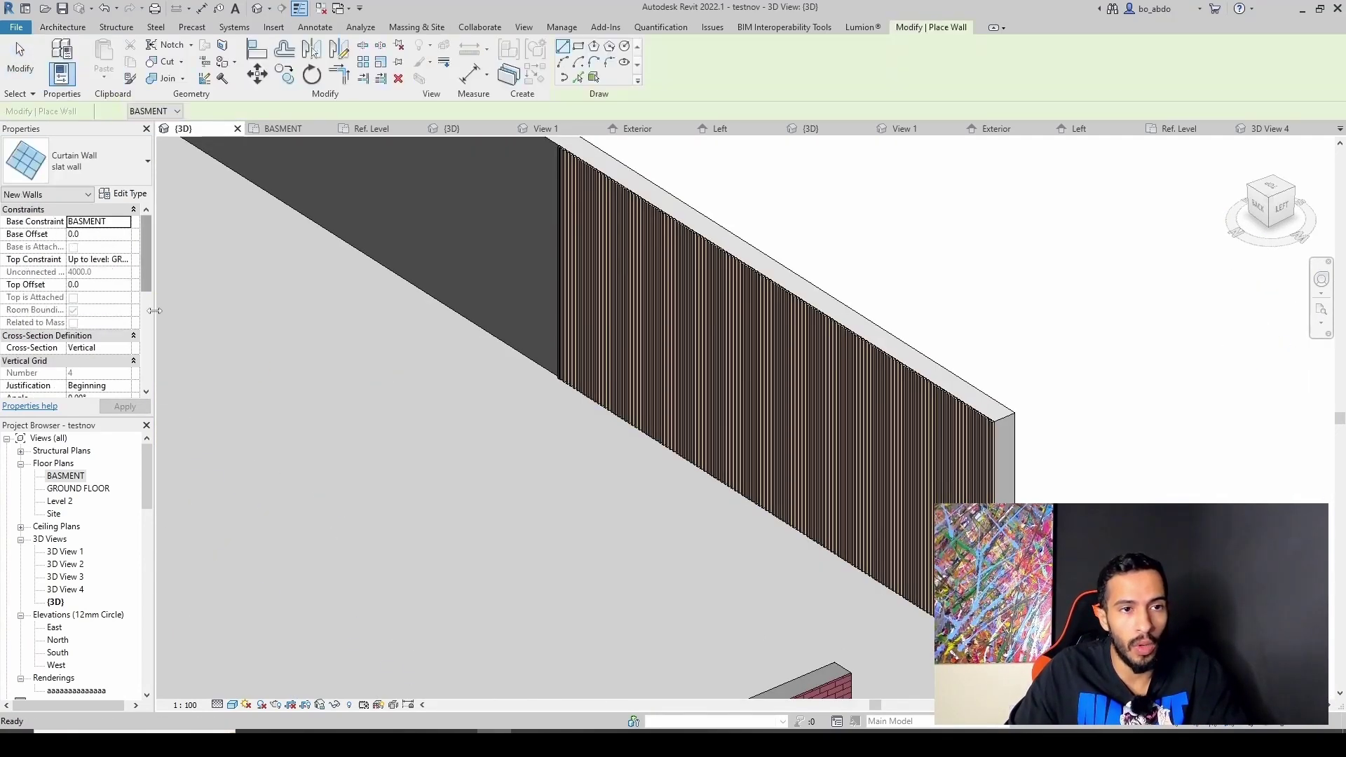
# Keep Curtain Wall : slat wall as the type for the new walls.
pyautogui.click(112, 169)
pyautogui.scroll(1, 112, 280)
pyautogui.scroll(2, 70, 280)
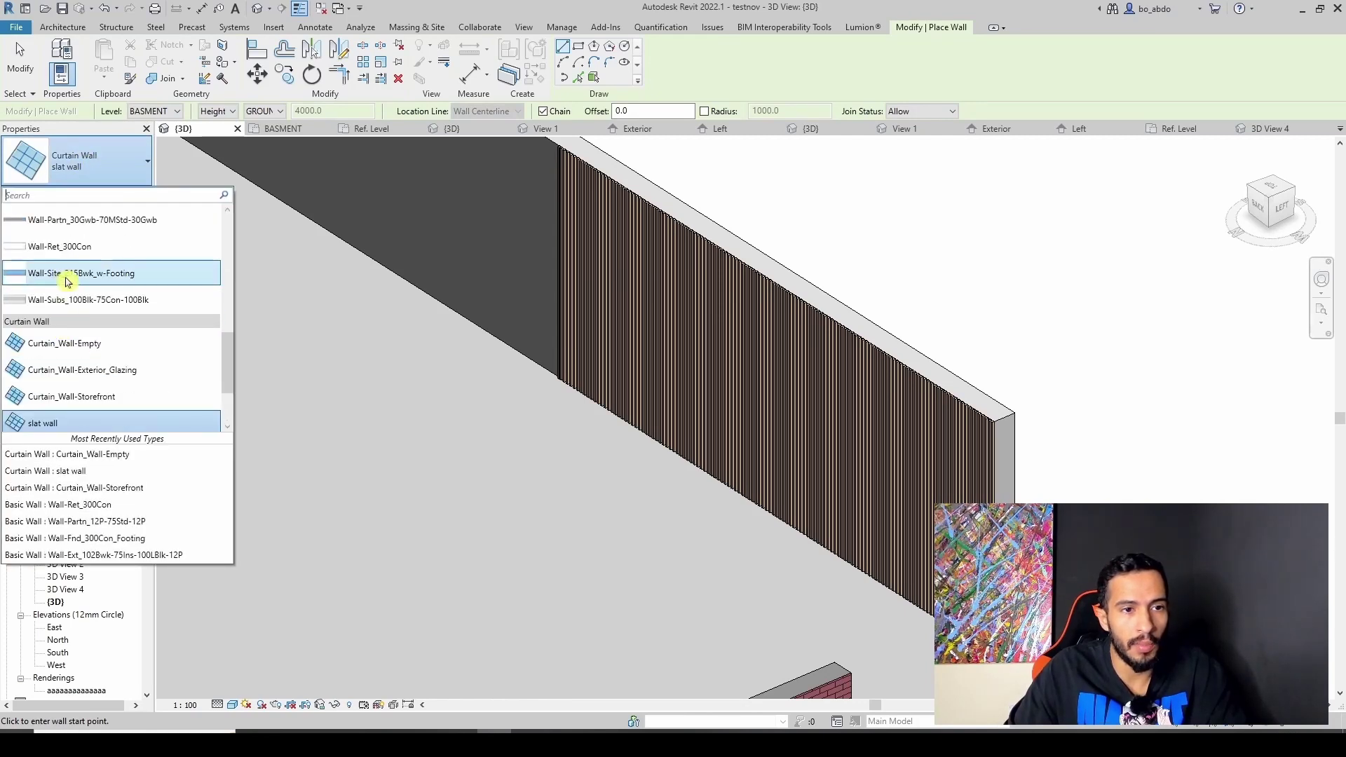
pyautogui.scroll(2, 77, 336)
pyautogui.scroll(-1, 83, 372)
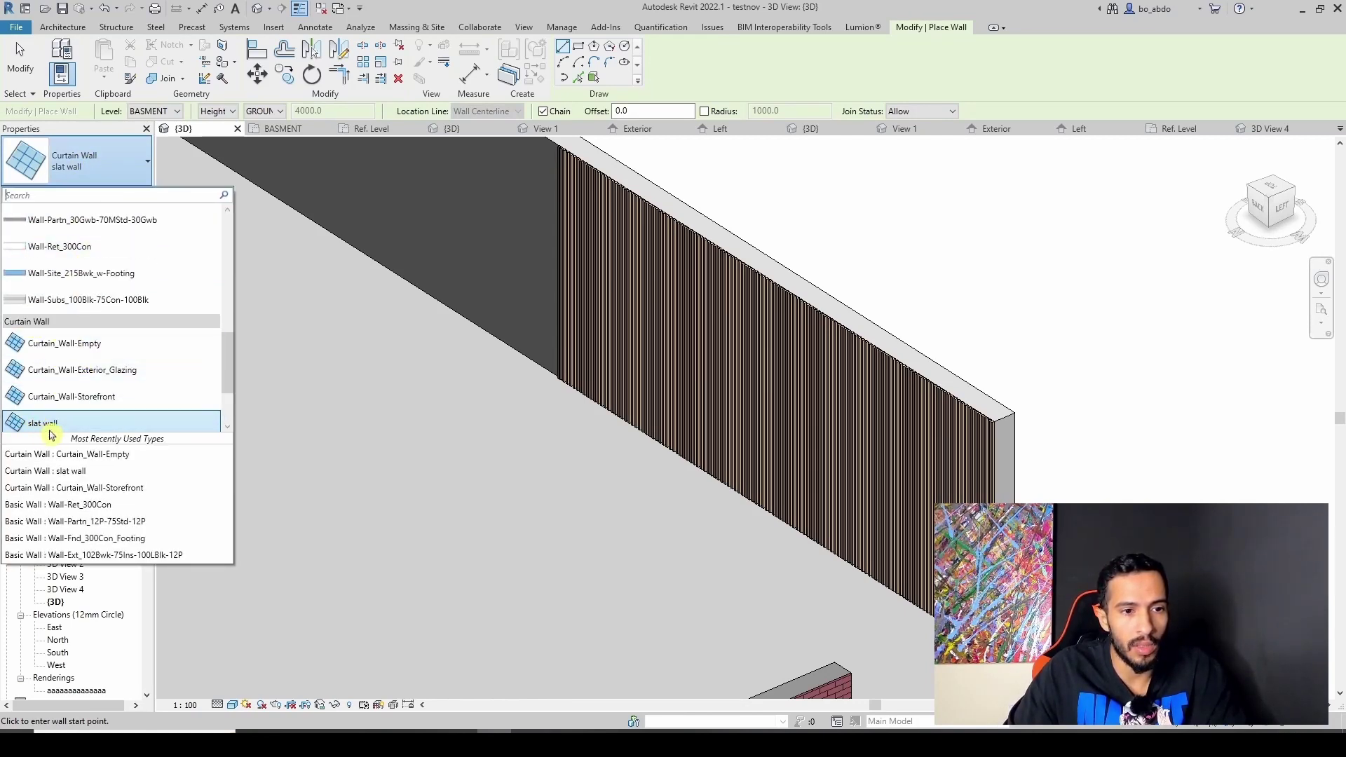
pyautogui.click(79, 424)
pyautogui.scroll(-3, 460, 423)
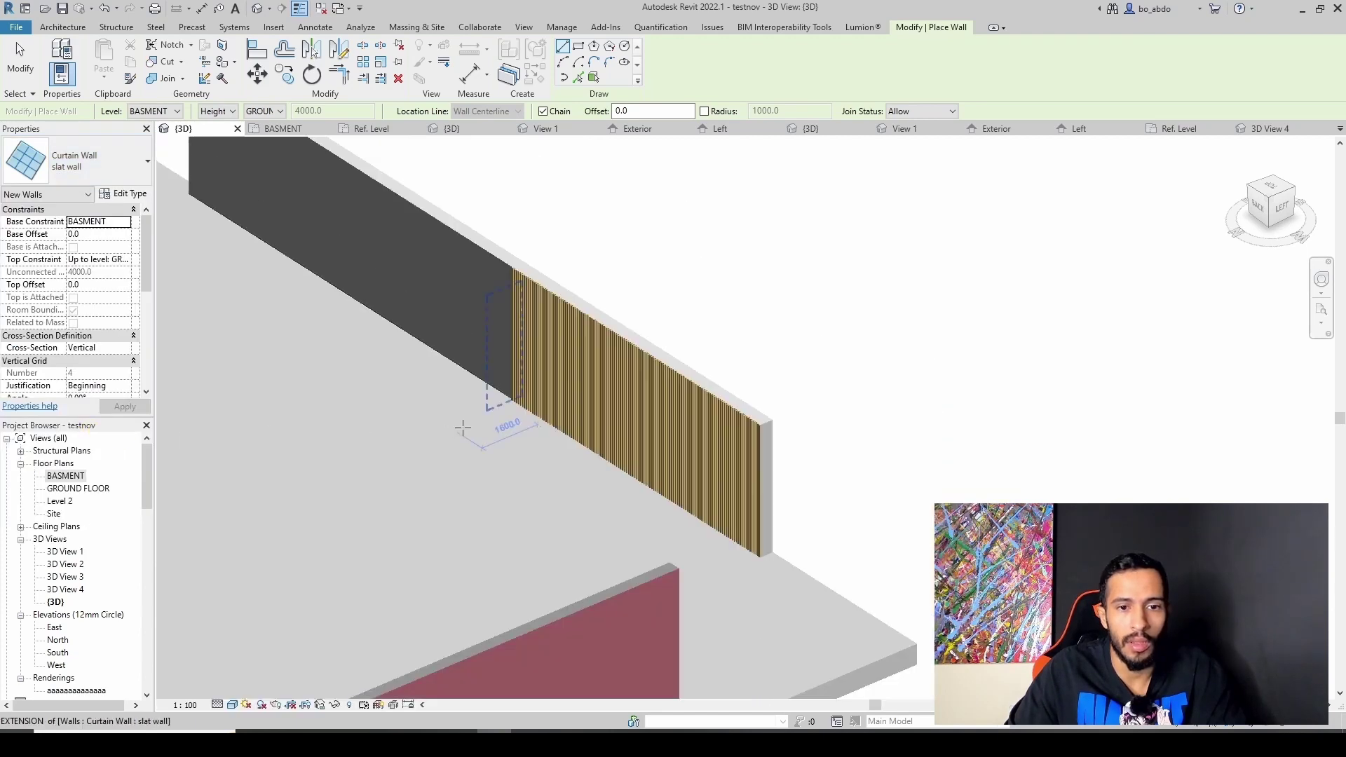
pyautogui.scroll(-1, 519, 407)
# Draw a new slat wall segment along the basement slab between two picked points.
pyautogui.moveTo(579, 391)
pyautogui.keyDown('shift'); pyautogui.mouseDown(button='middle')
pyautogui.moveTo(439, 435)
pyautogui.moveTo(465, 451)
pyautogui.moveTo(345, 451)
pyautogui.moveTo(328, 529)
pyautogui.mouseUp(button='middle'); pyautogui.keyUp('shift')
pyautogui.scroll(3, 327, 529)
pyautogui.click(232, 447)
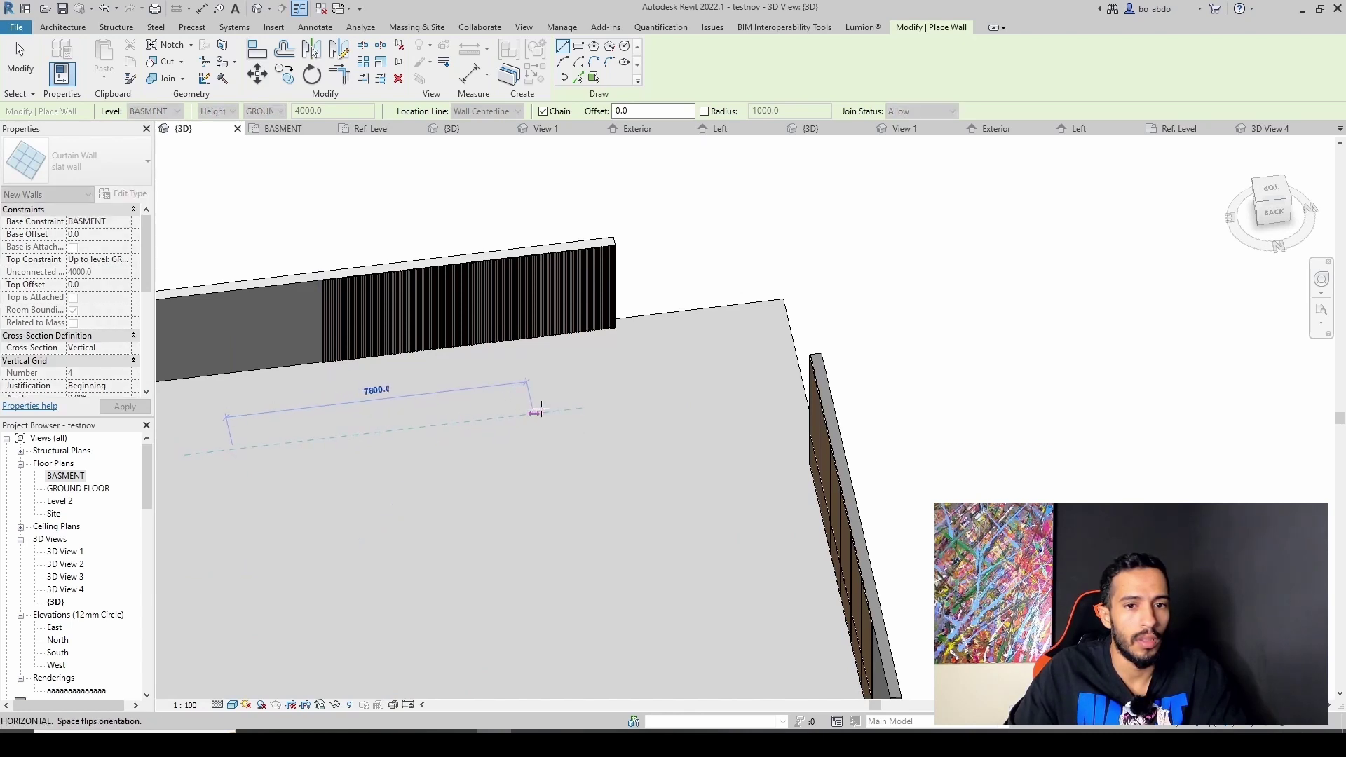
pyautogui.click(538, 411)
# Orbit and zoom around the new slat wall to inspect it from above.
pyautogui.moveTo(323, 461)
pyautogui.keyDown('shift'); pyautogui.mouseDown(button='middle')
pyautogui.moveTo(901, 381)
pyautogui.moveTo(733, 308)
pyautogui.mouseUp(button='middle'); pyautogui.keyUp('shift')
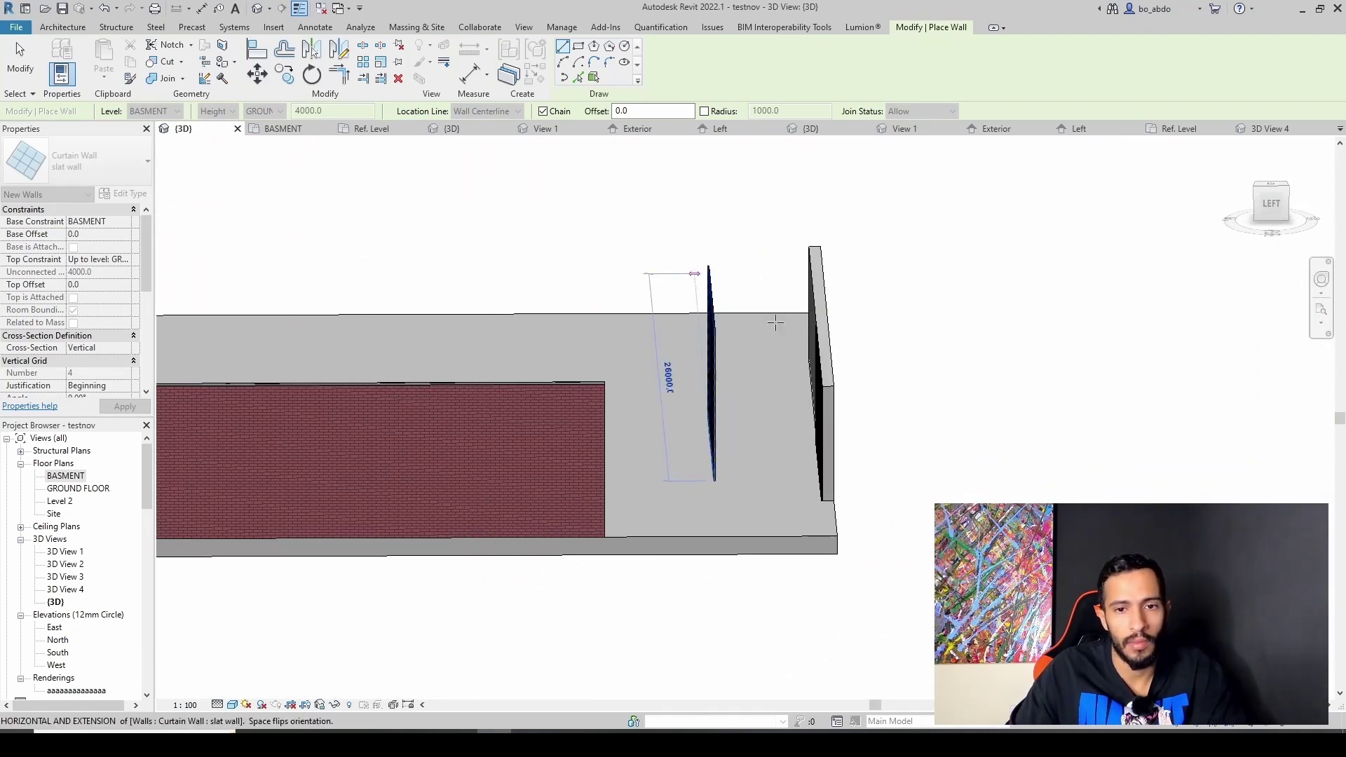
pyautogui.scroll(2, 733, 308)
pyautogui.scroll(2, 638, 313)
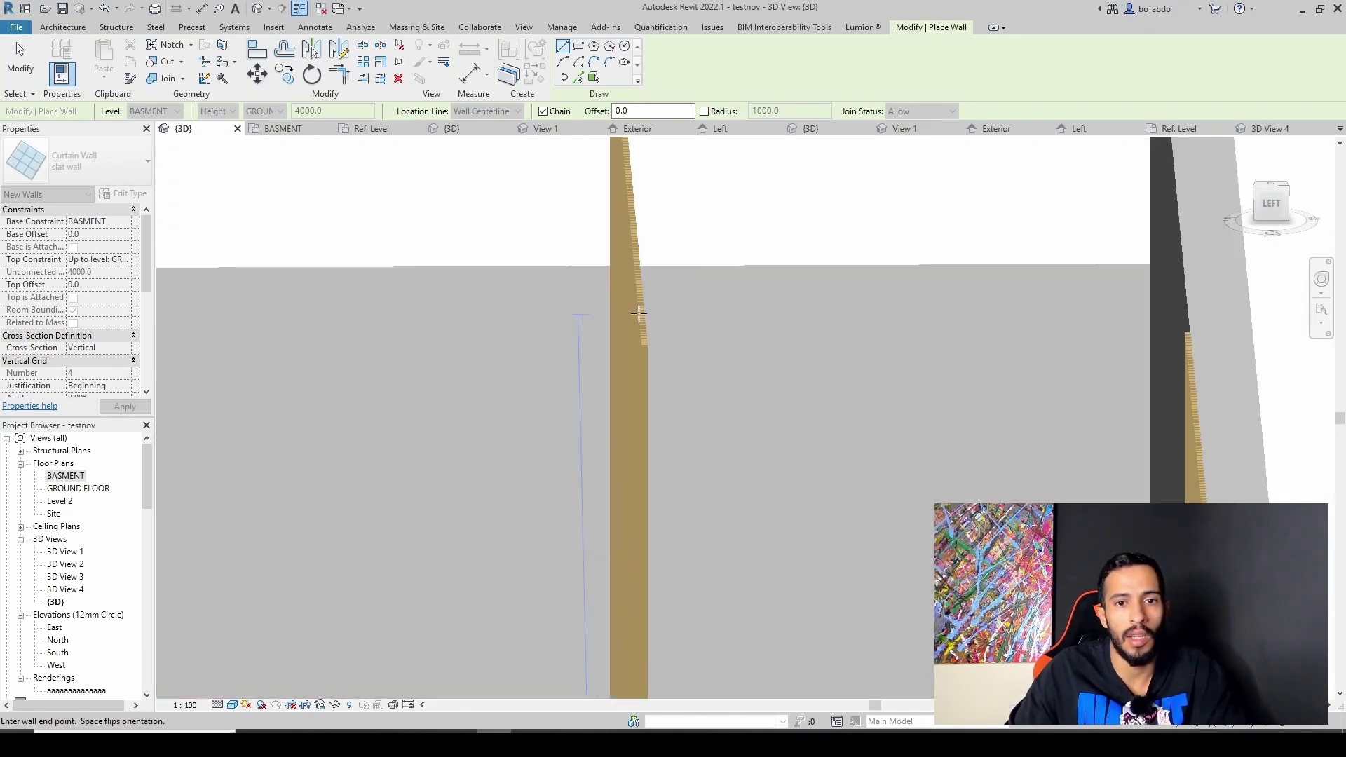
pyautogui.scroll(2, 648, 347)
pyautogui.scroll(1, 646, 354)
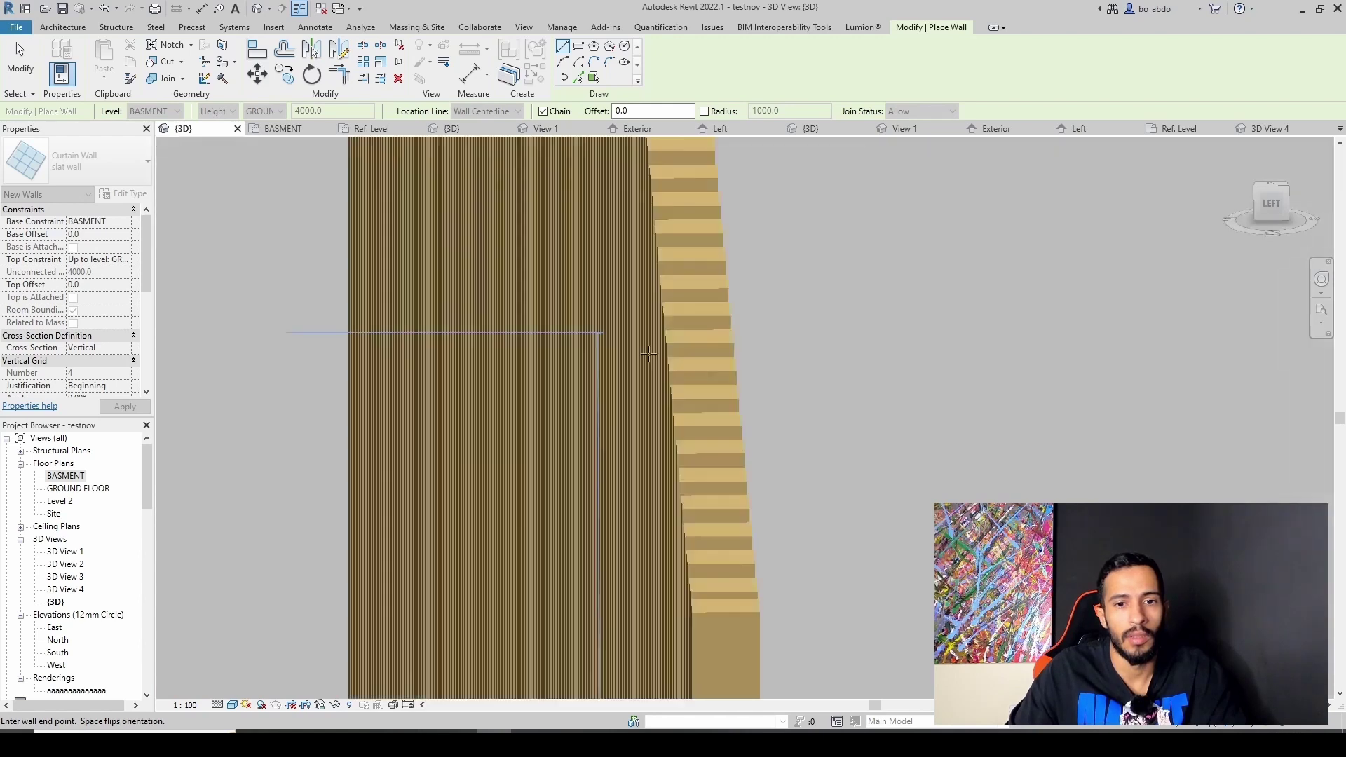
pyautogui.scroll(-3, 639, 357)
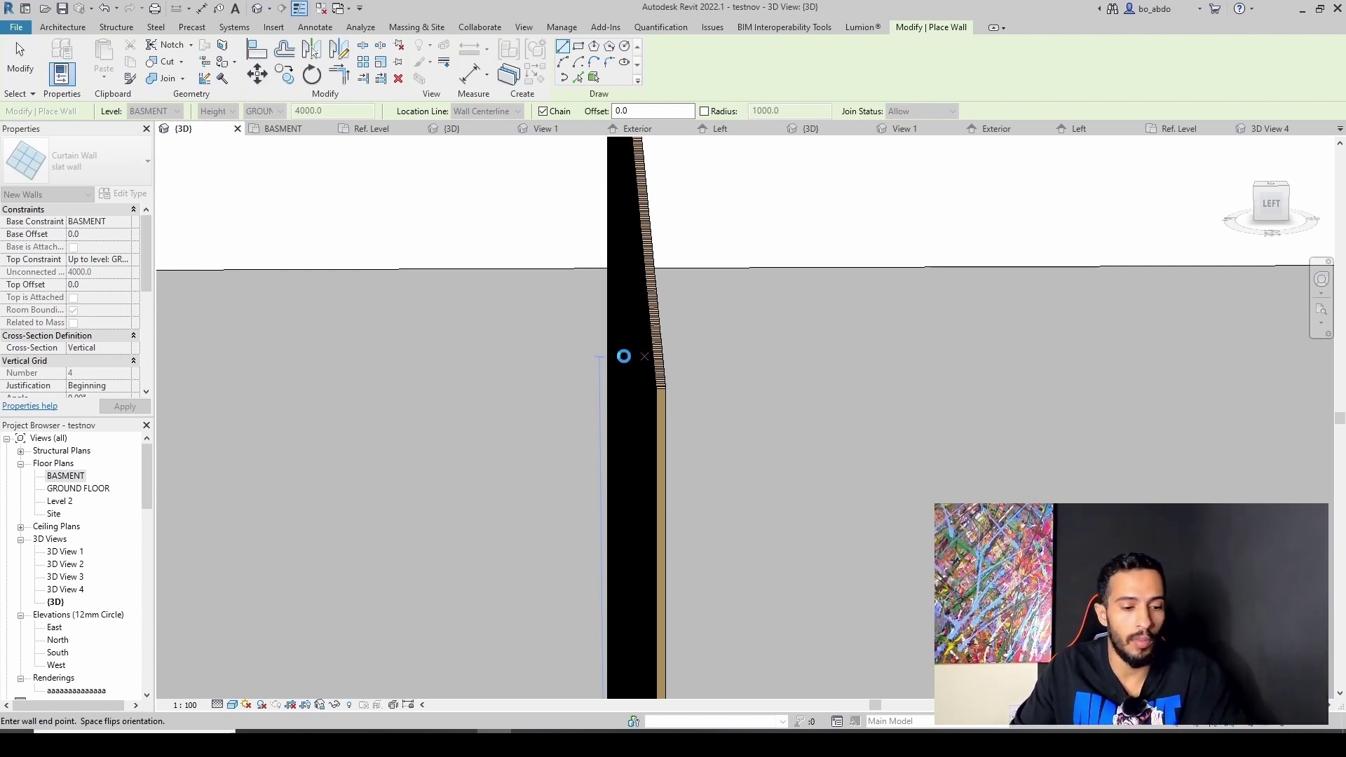
pyautogui.moveTo(548, 454)
pyautogui.keyDown('shift'); pyautogui.mouseDown(button='middle')
pyautogui.moveTo(694, 425)
pyautogui.moveTo(511, 221)
pyautogui.mouseUp(button='middle'); pyautogui.keyUp('shift')
pyautogui.scroll(3, 701, 456)
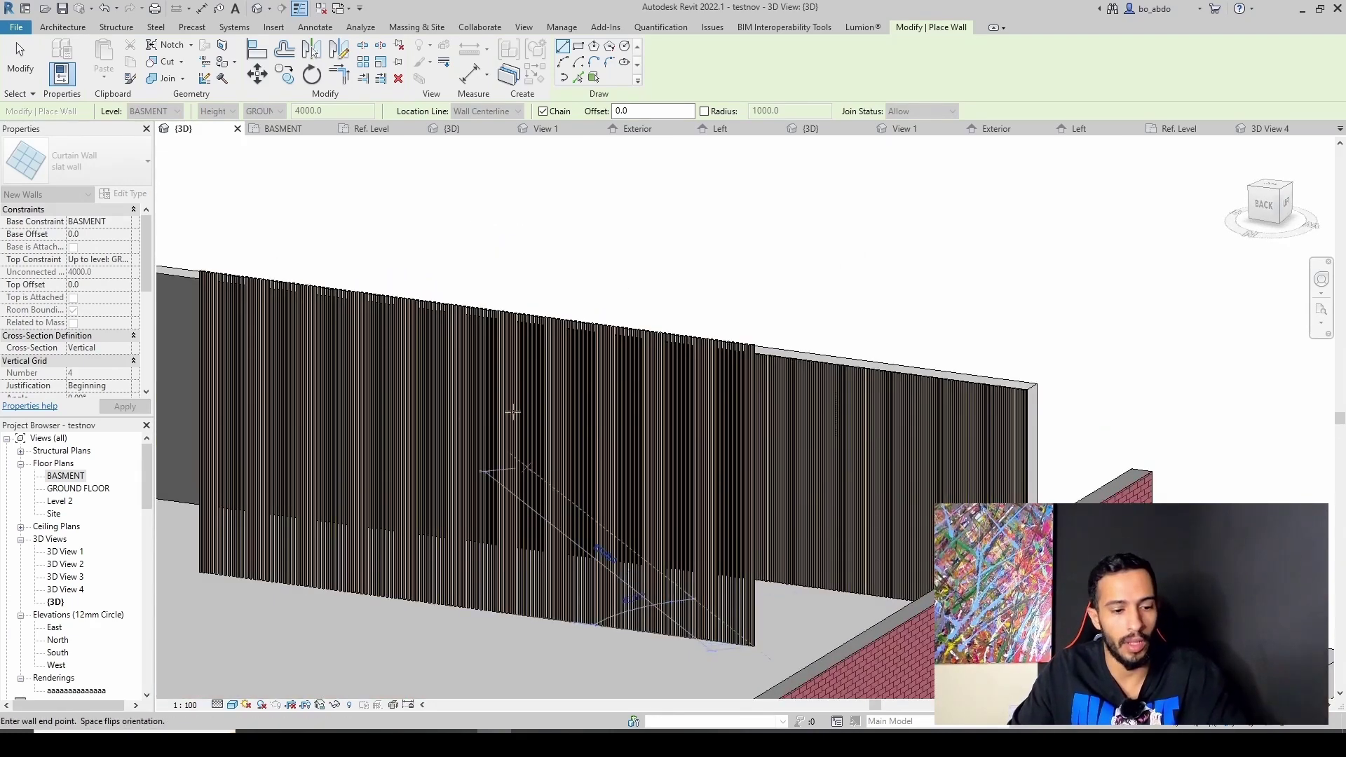
pyautogui.scroll(5, 561, 419)
pyautogui.scroll(-5, 561, 419)
pyautogui.moveTo(561, 419)
pyautogui.keyDown('shift'); pyautogui.mouseDown(button='middle')
pyautogui.moveTo(769, 467)
pyautogui.moveTo(687, 435)
pyautogui.moveTo(648, 455)
pyautogui.mouseUp(button='middle'); pyautogui.keyUp('shift')
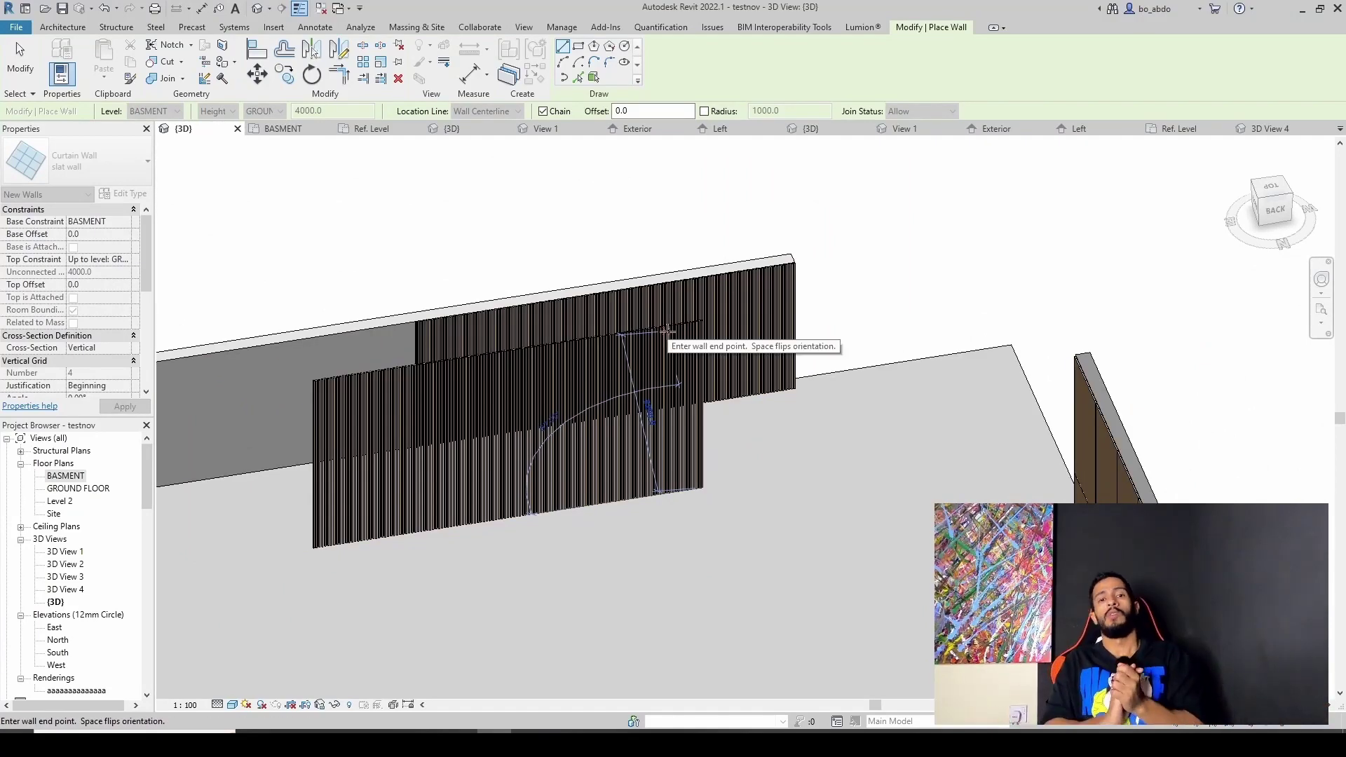